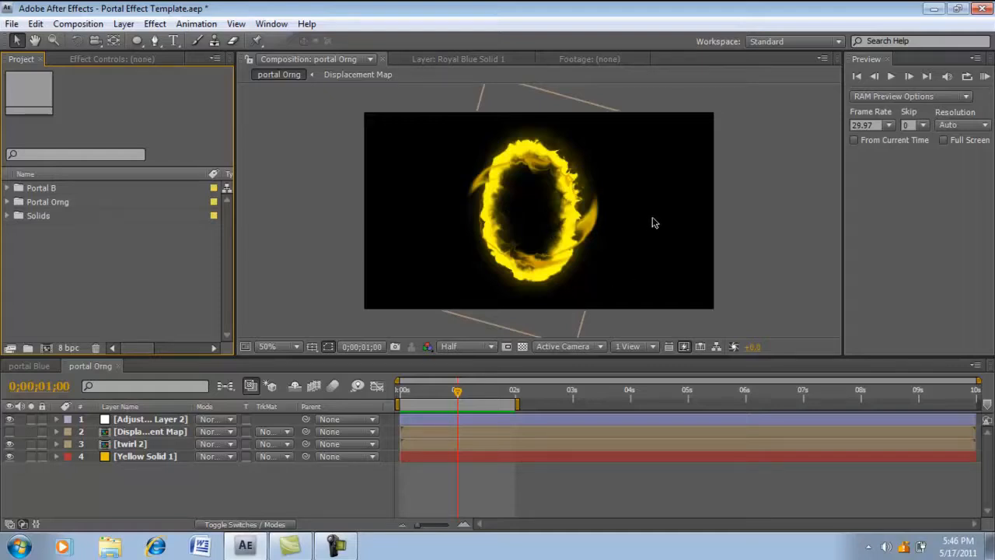
- Play a preview of the finished orange portal animation and look at the blue portal composition for comparison
left_click(985, 76)
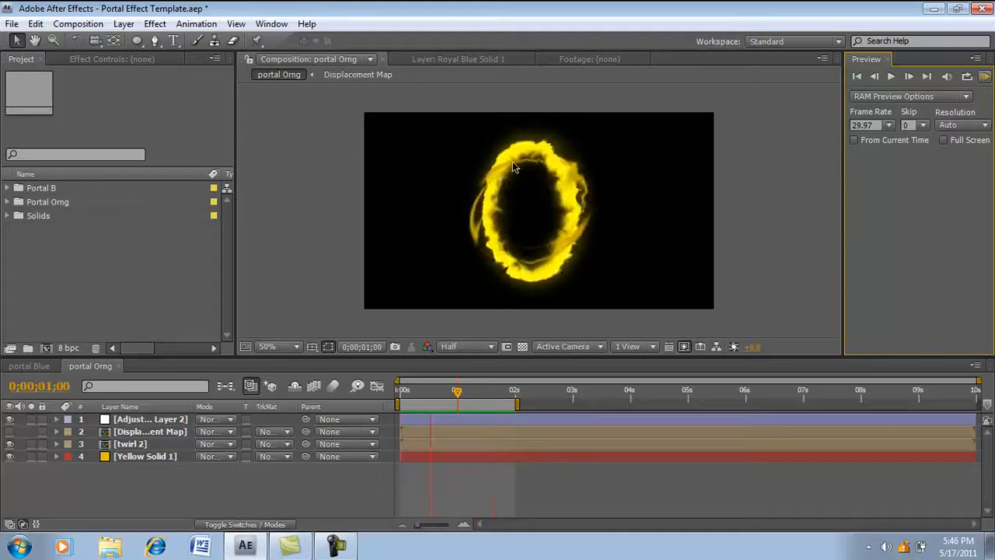
left_click(326, 219)
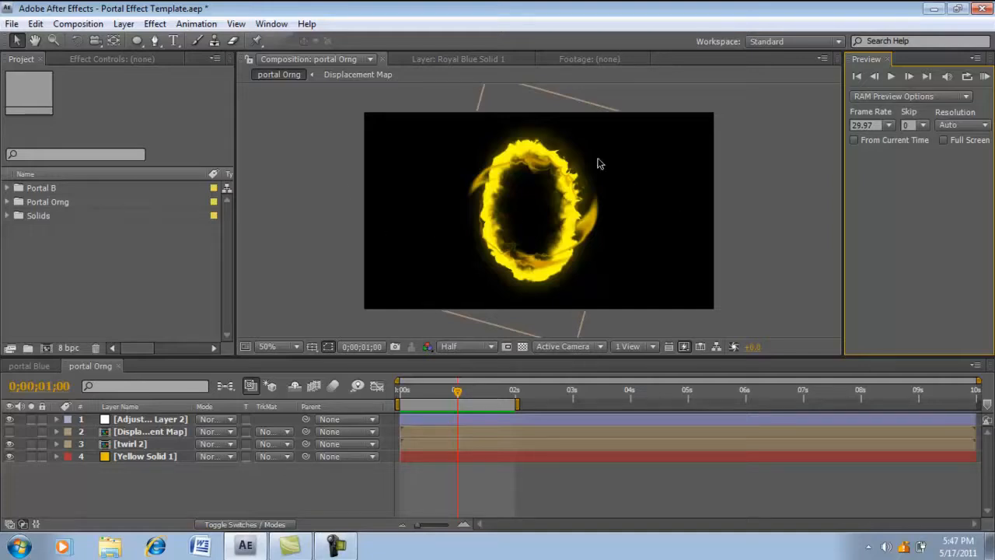
left_click(46, 365)
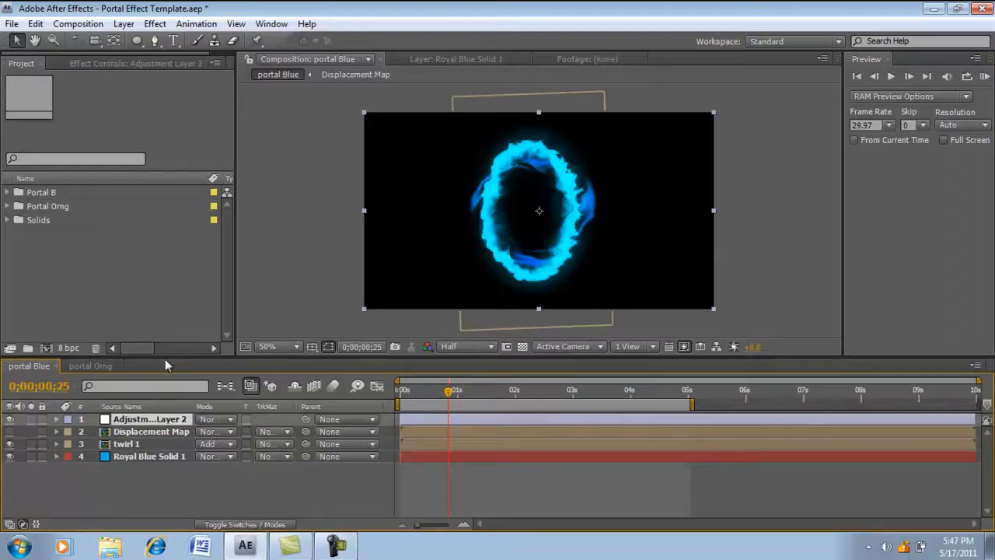
left_click(99, 366)
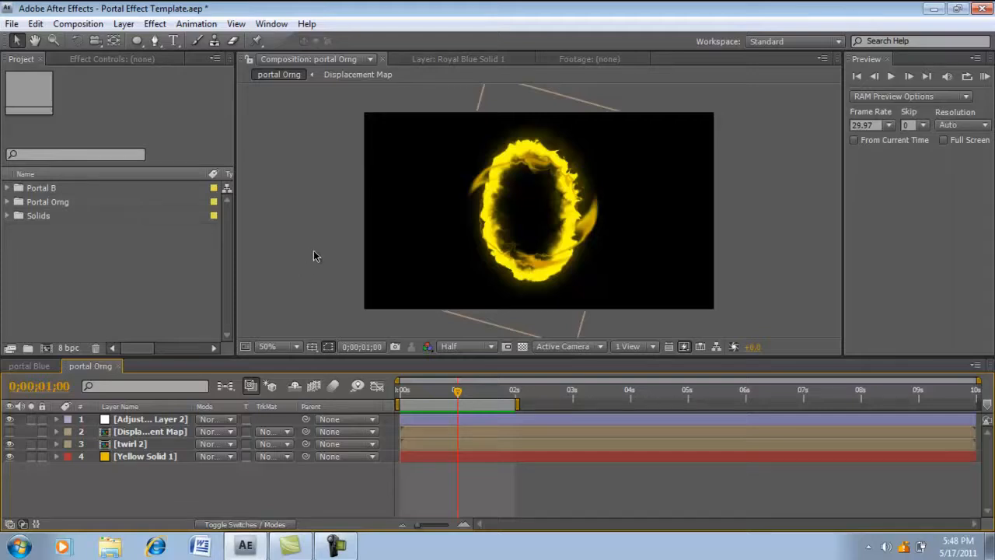
- Create a 960 x 540 px composition named Portal_Ring at 24 frames per second with a 10-second duration
left_click(87, 24)
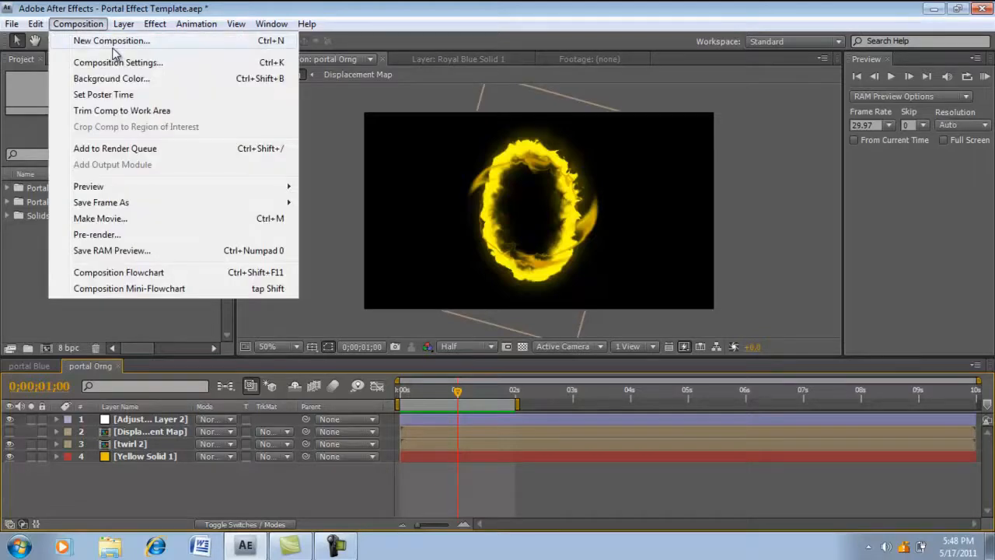
left_click(113, 48)
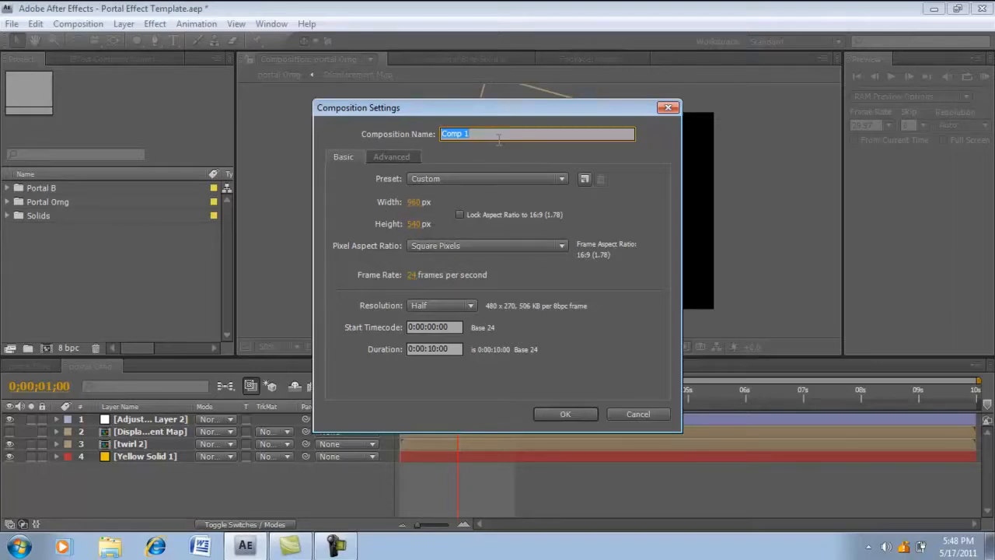
key("BackSpace")
type("Portal_Ring")
left_click(607, 215)
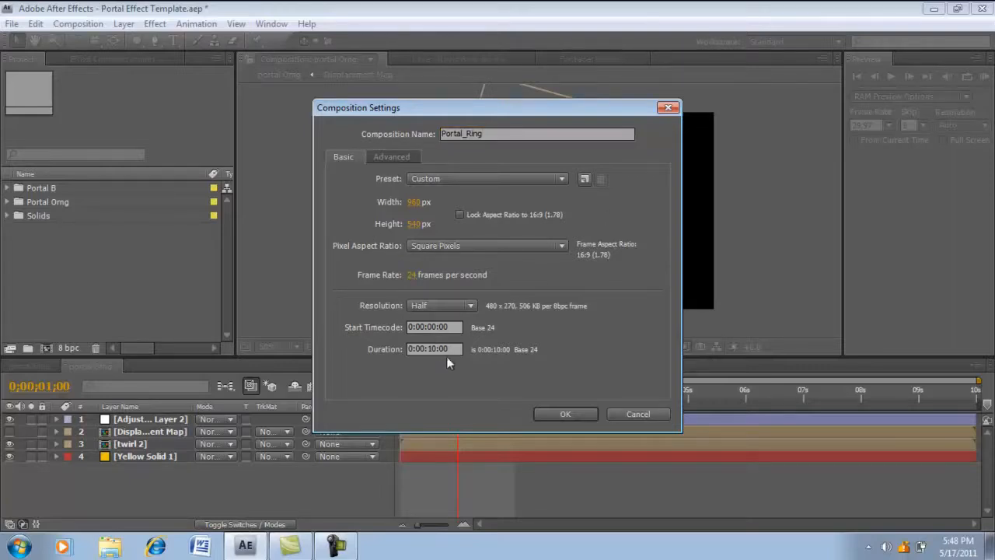
left_click(543, 412)
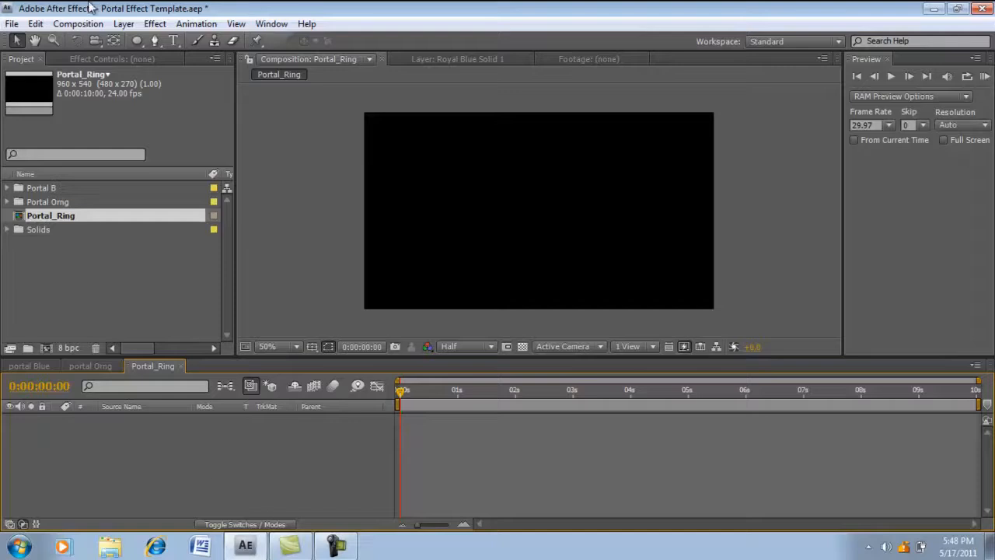
- Start a new solid layer in Portal_Ring and set its color to yellow-orange FFCC00
left_click(124, 24)
mouse_move(142, 42)
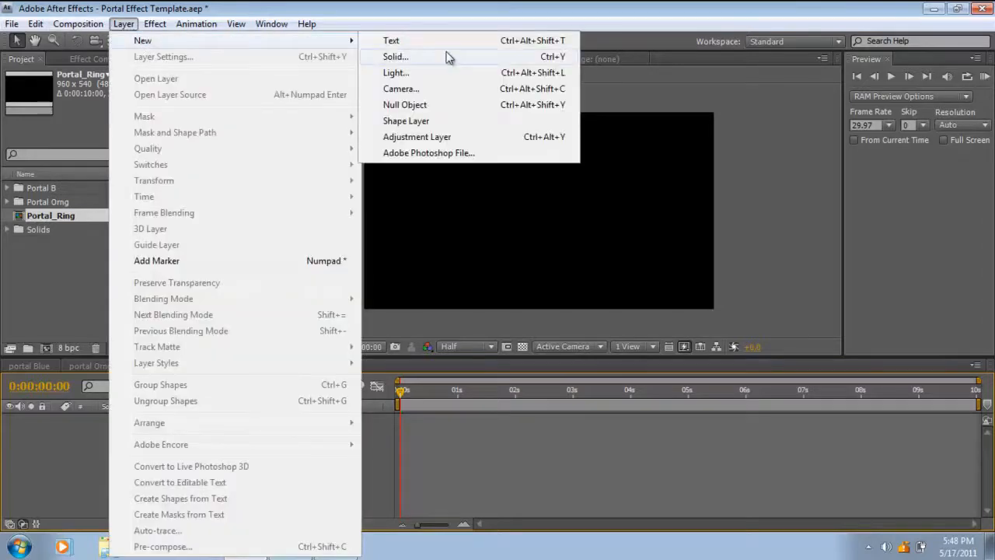
left_click(431, 58)
left_click(216, 346)
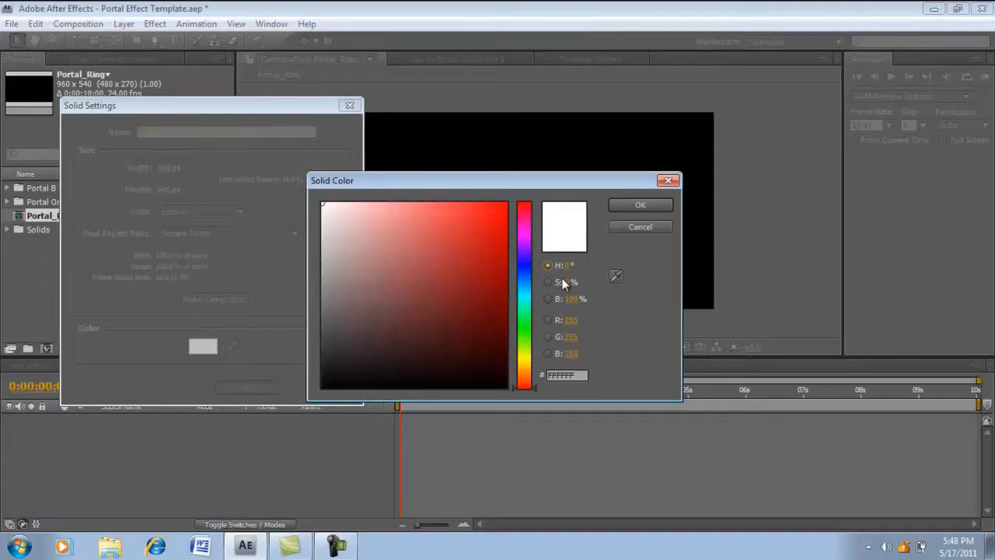
left_click_drag(527, 284, 525, 363)
left_click_drag(453, 284, 623, 134)
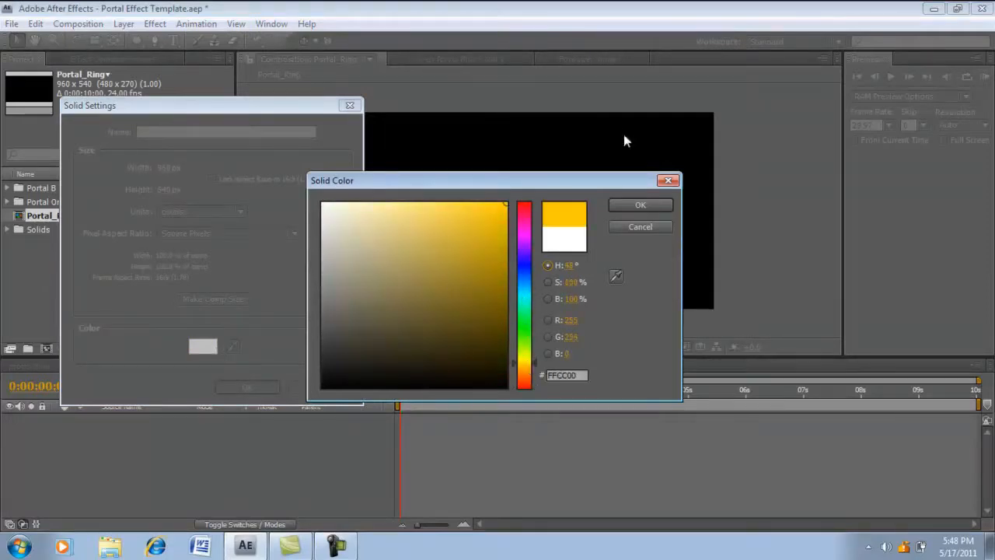
left_click(650, 207)
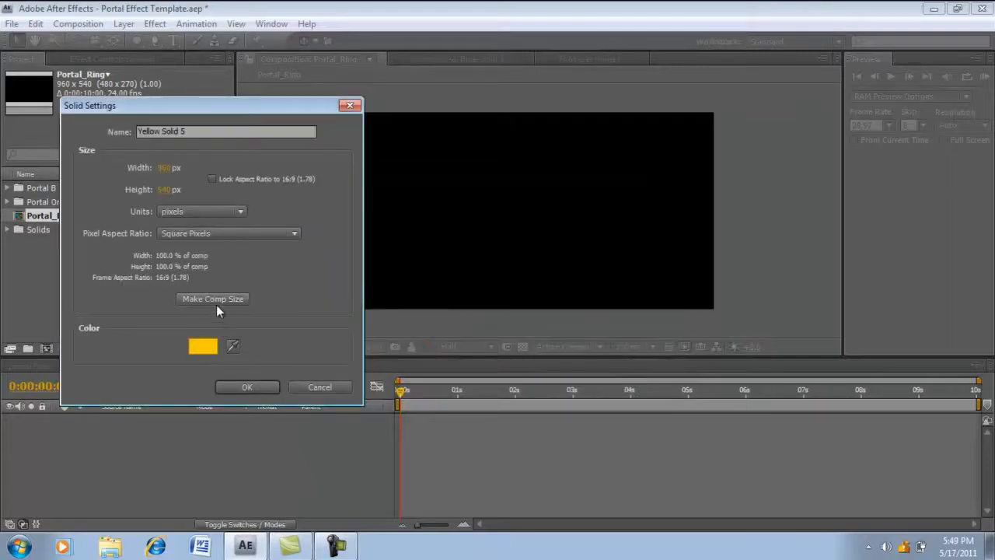
- Name the solid Portal_Ring and add it to the composition at full comp size
left_click_drag(211, 131, 98, 131)
key("BackSpace")
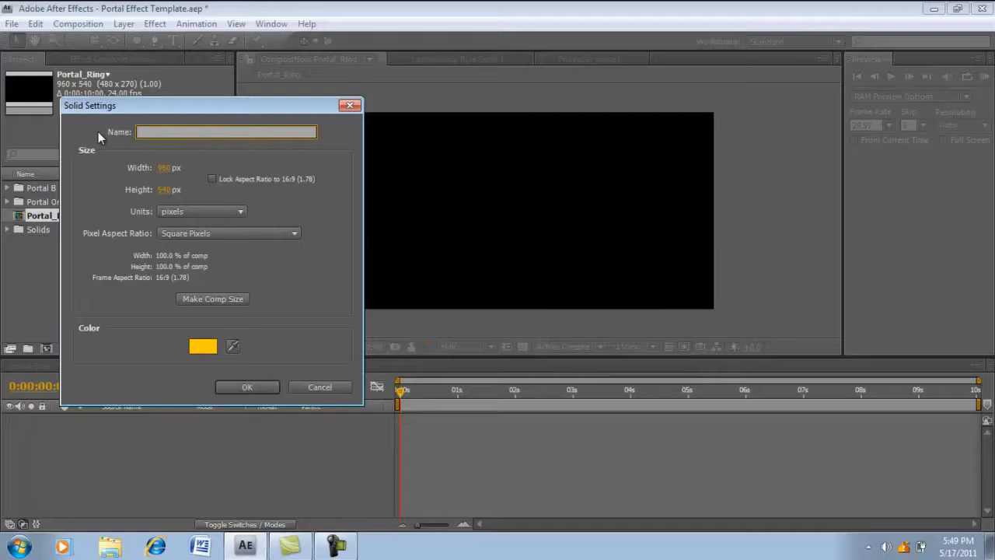
type("Portal_Ring")
key("Return")
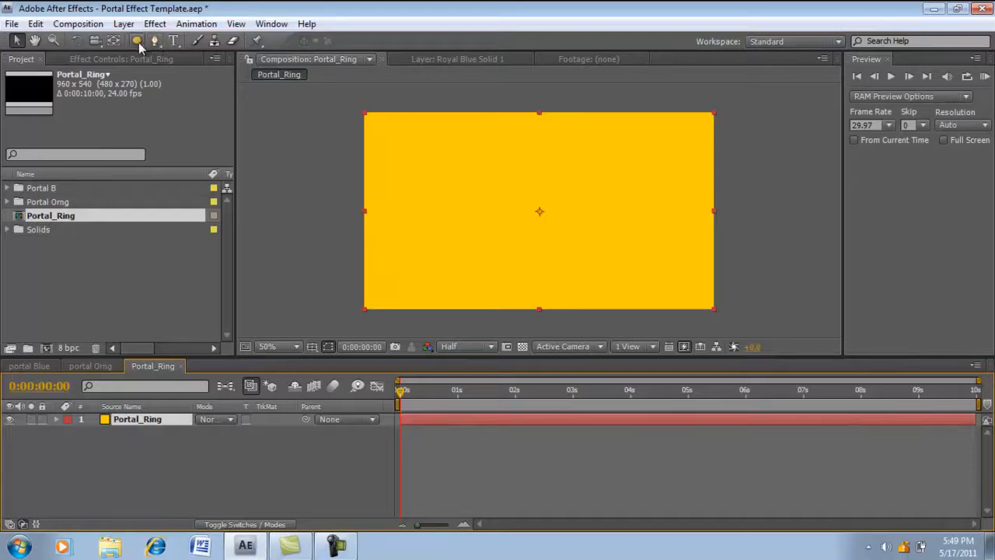
- Draw a tall elliptical mask on the Portal_Ring solid and move the layer so the ellipse sits near the frame's center
left_click(137, 41)
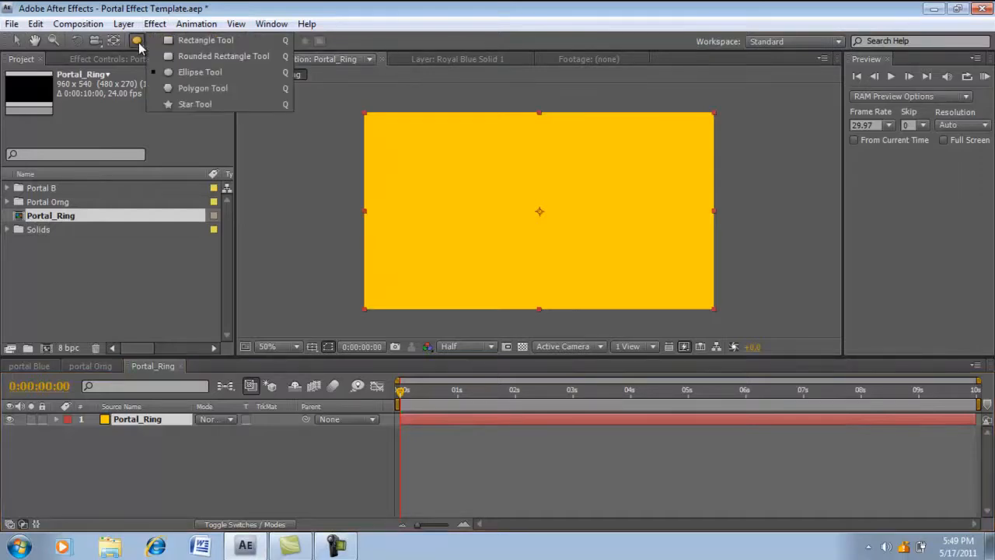
left_click(212, 77)
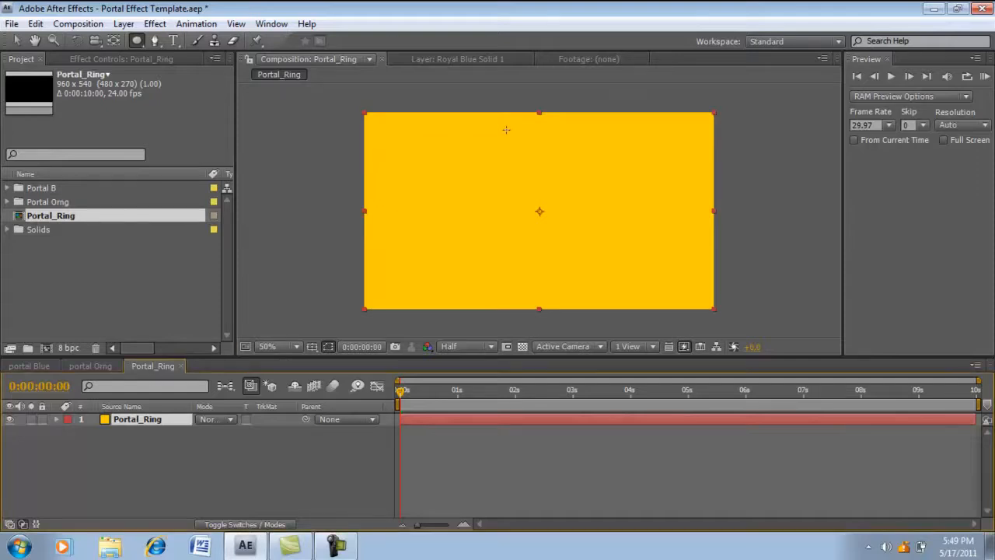
left_click_drag(506, 126, 516, 156)
left_click_drag(536, 193, 619, 293)
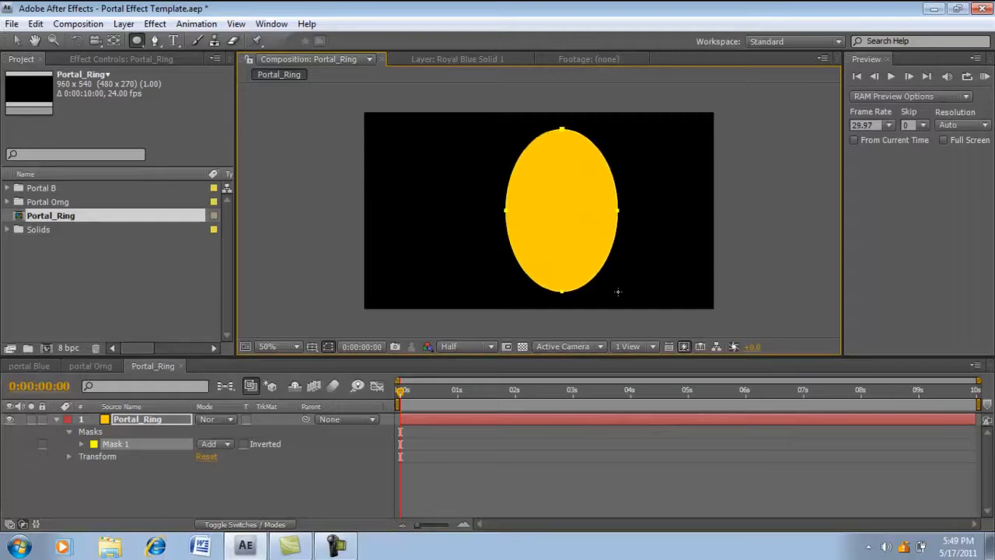
left_click(16, 40)
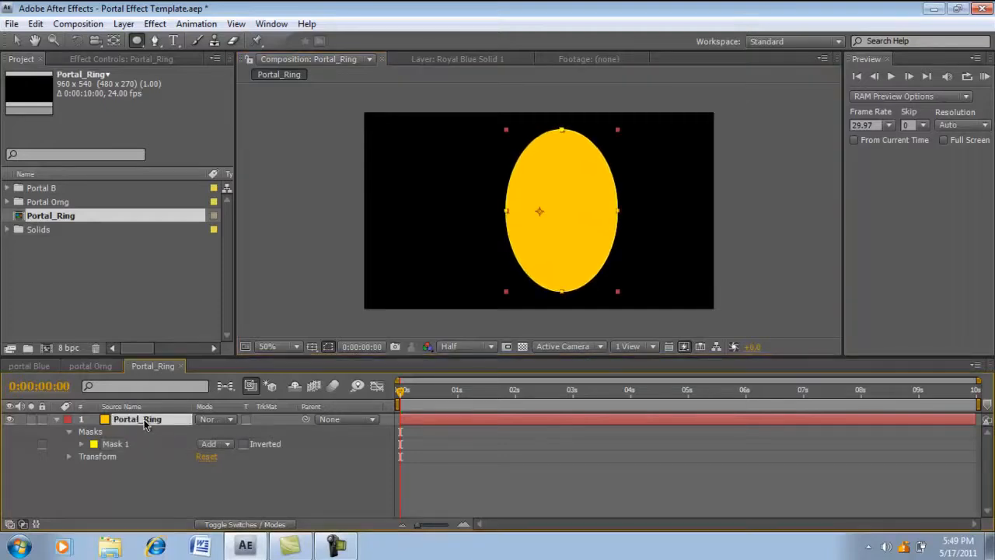
left_click_drag(540, 211, 512, 213)
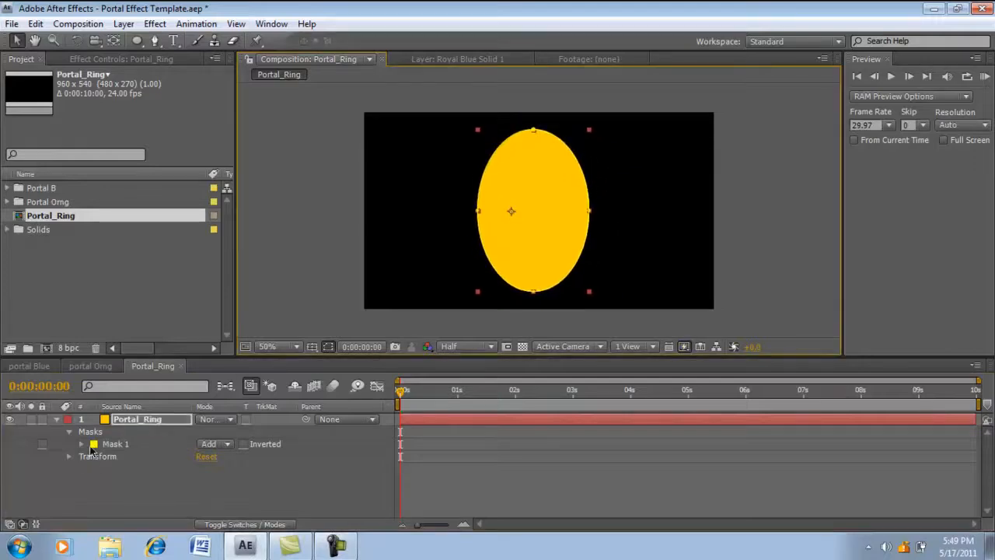
- Duplicate the ellipse mask and set the copy, Mask 2, to Subtract mode
left_click(126, 447)
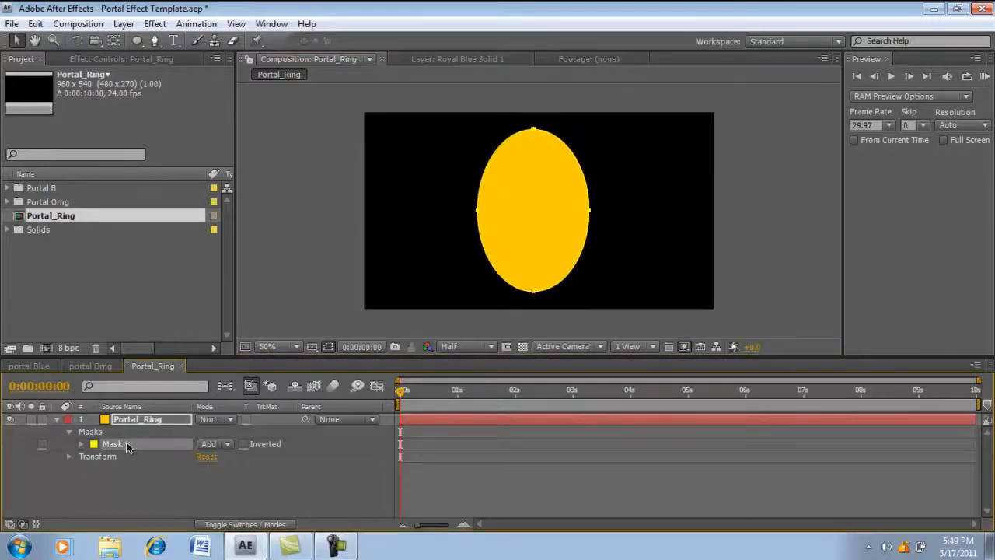
key("ctrl+d")
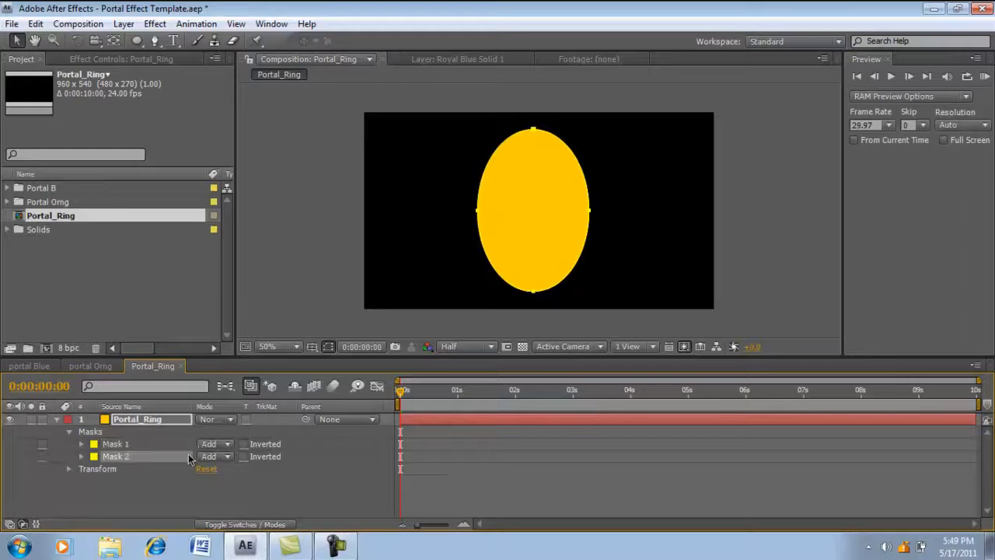
left_click(217, 458)
left_click(224, 455)
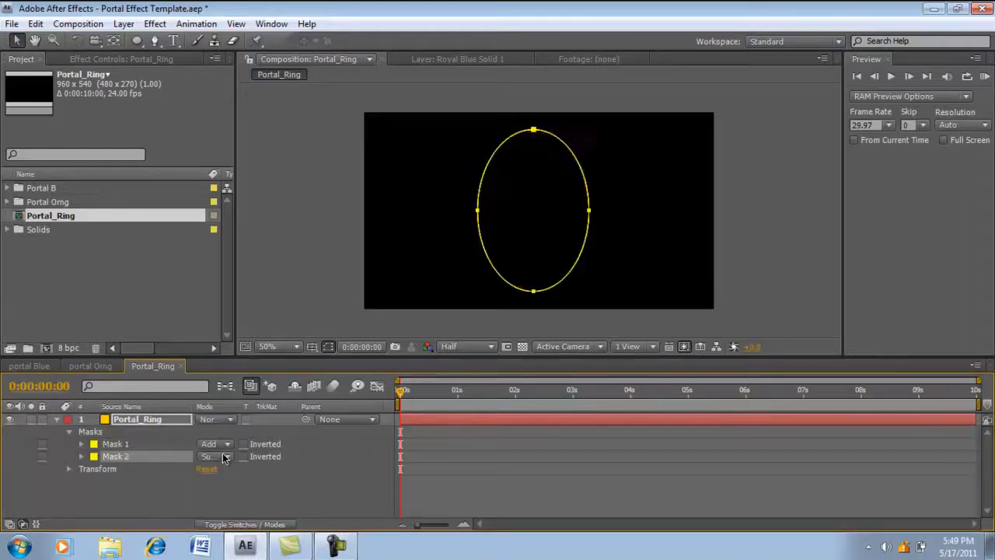
- Set Mask 2's expansion to -24 pixels and its feather to 22 pixels to form a soft-edged ring
left_click(82, 456)
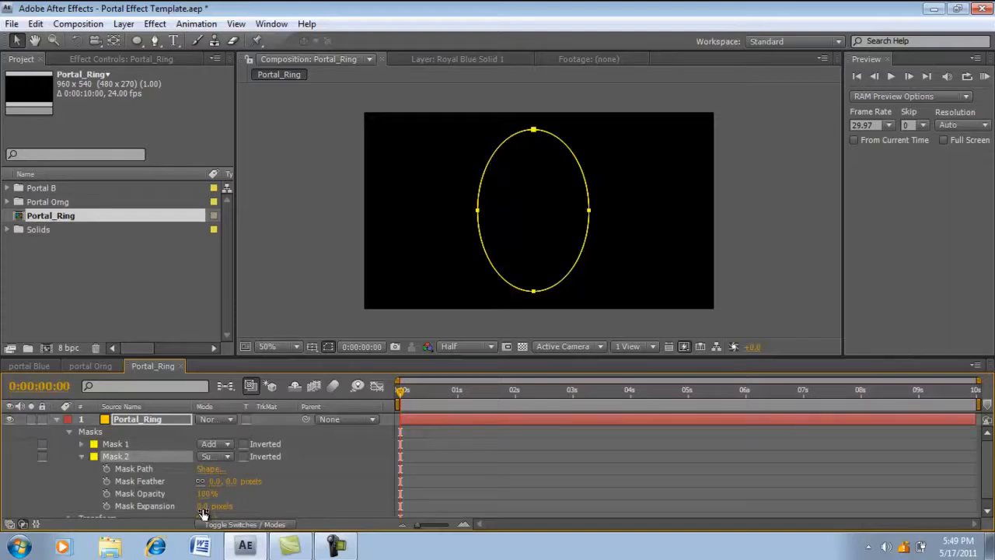
left_click_drag(202, 507, 183, 506)
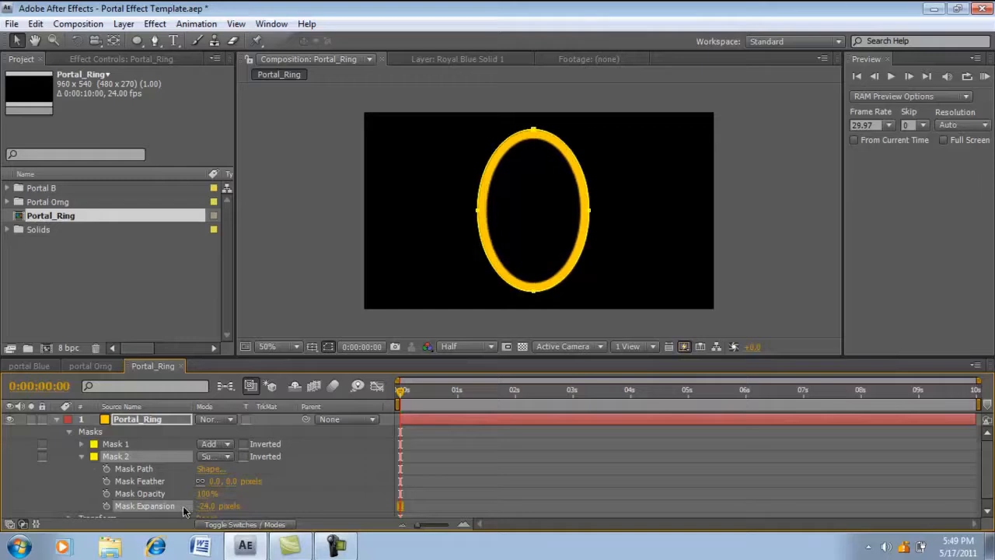
left_click_drag(213, 481, 226, 482)
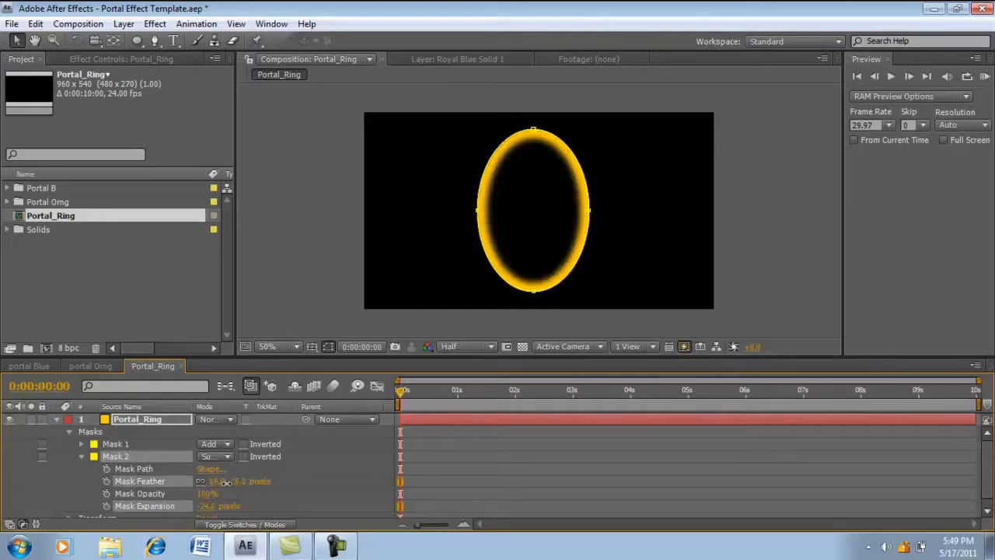
- Set Mask 1's feather to 1.5 pixels and collapse the Portal_Ring layer's properties
left_click(82, 457)
left_click(82, 444)
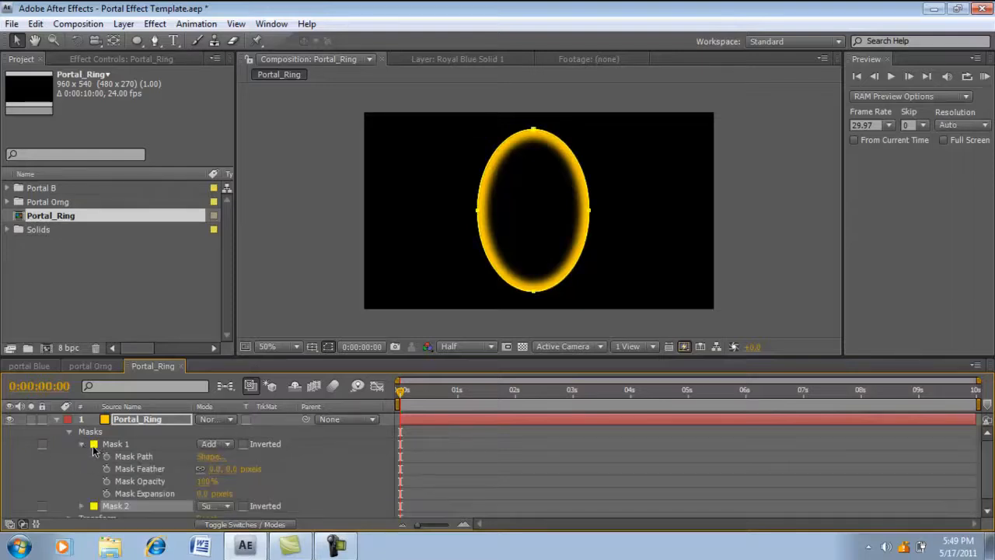
left_click(213, 470)
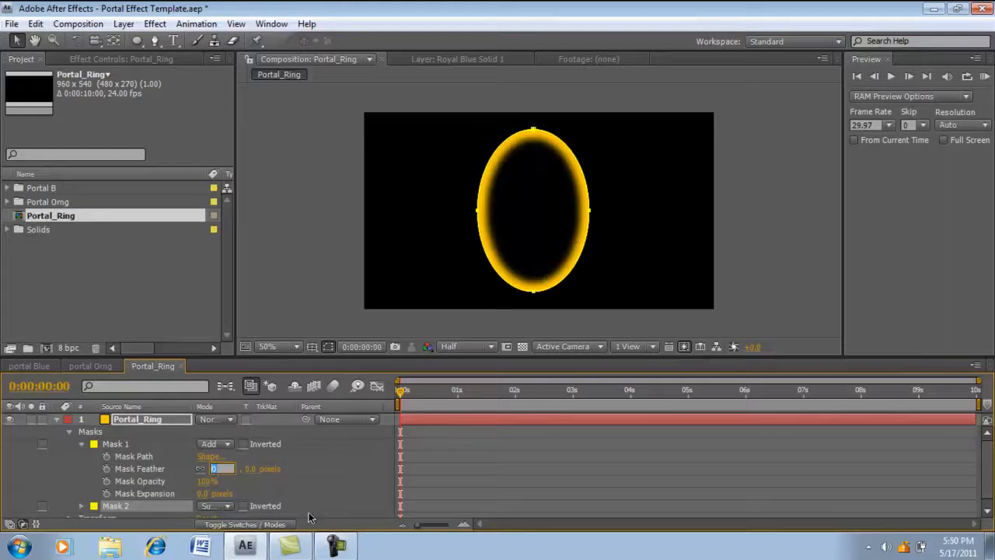
type("1.5")
key("Return")
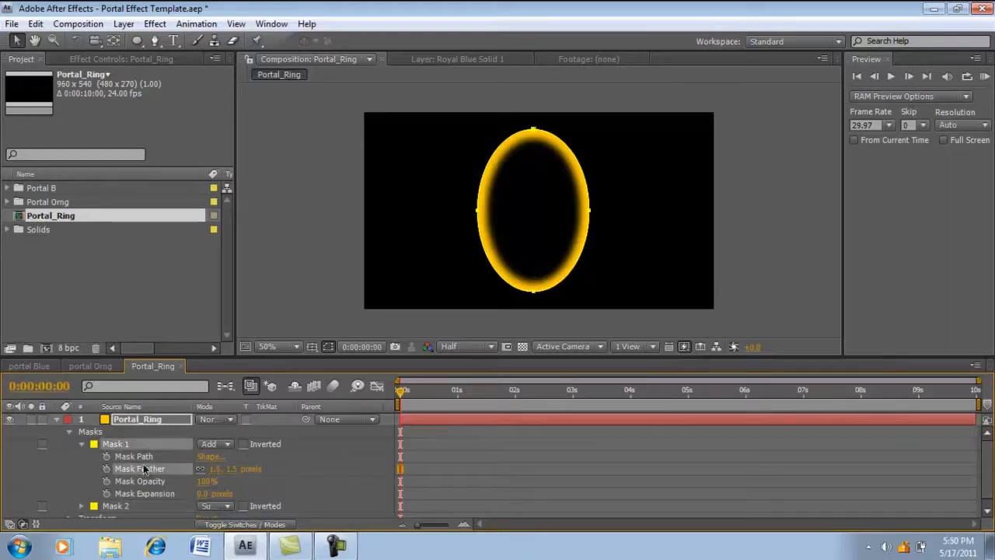
left_click(82, 444)
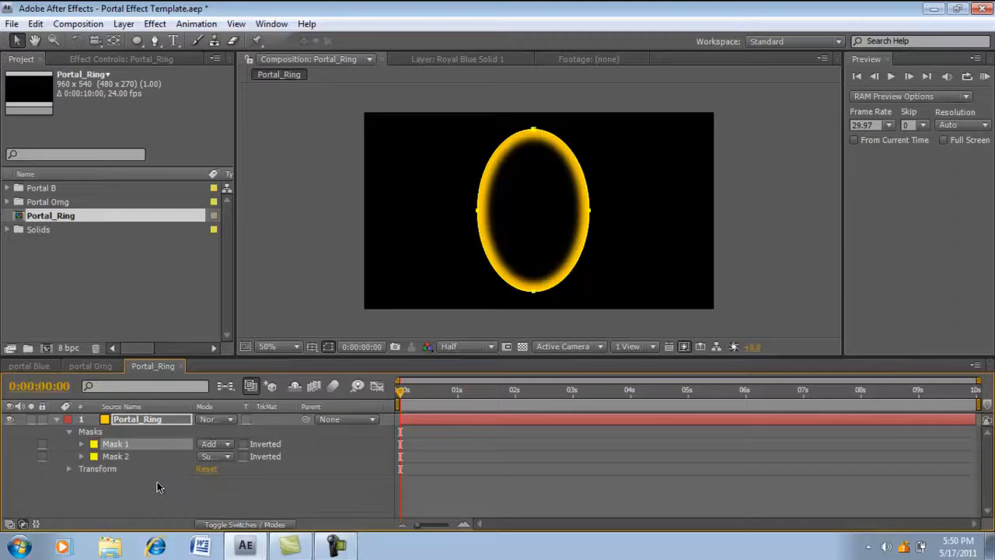
left_click(69, 431)
left_click(57, 420)
- Apply the Turbulent Displace distortion effect to the Portal_Ring layer
left_click(122, 420)
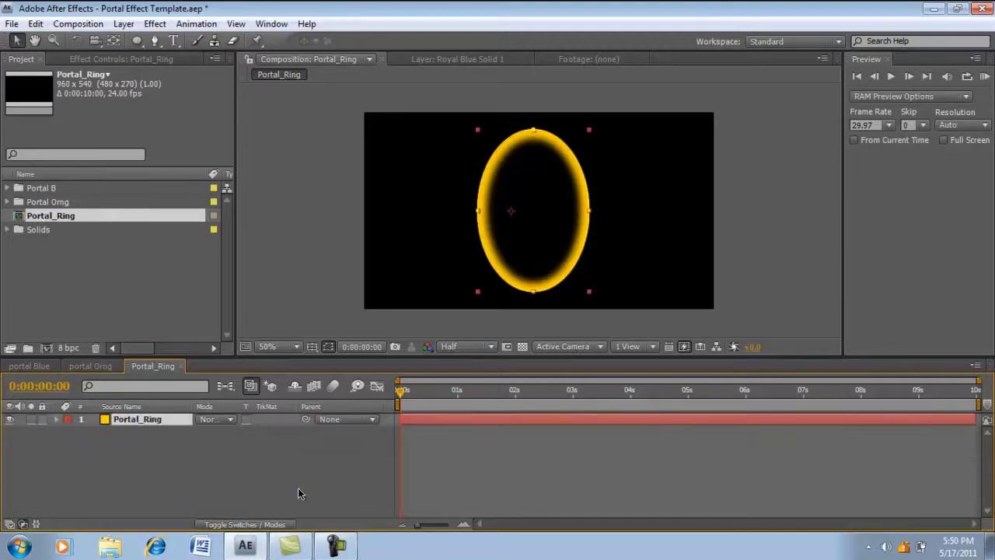
left_click(326, 476)
left_click(144, 419)
left_click(156, 26)
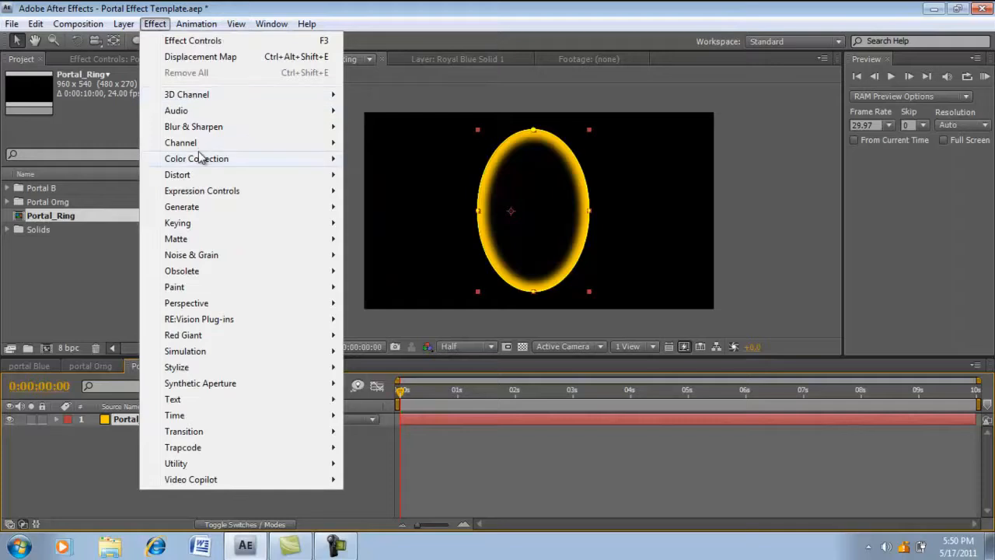
mouse_move(196, 176)
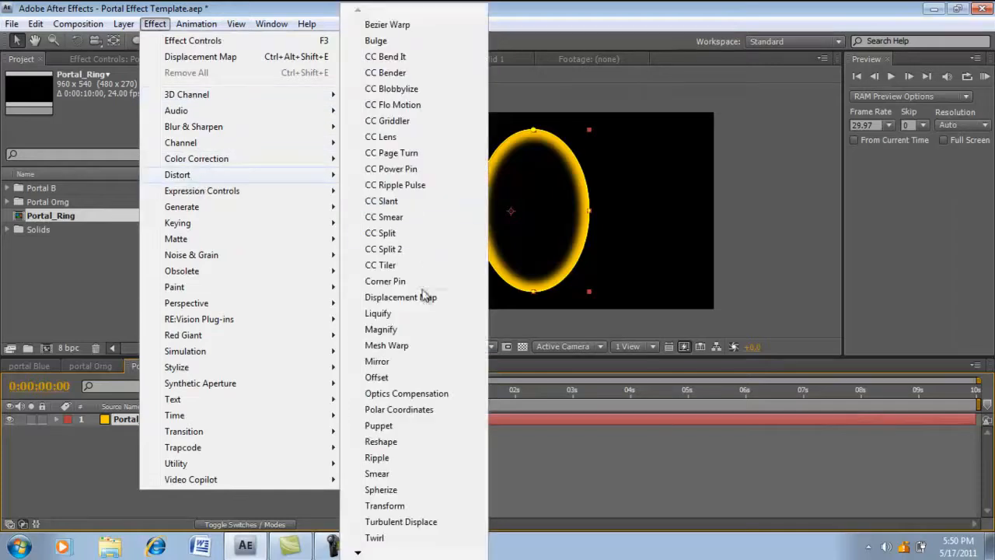
left_click(401, 522)
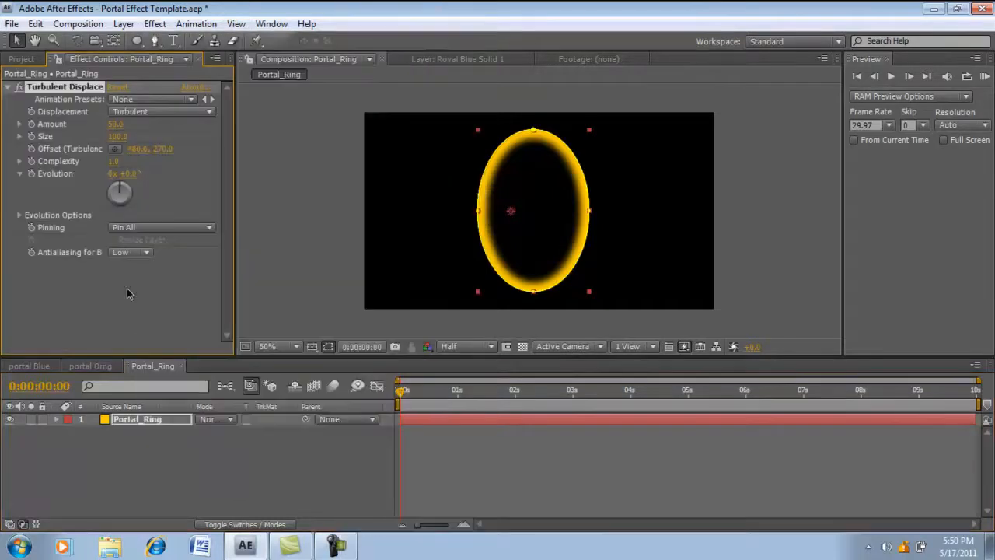
- Set the Turbulent Displace amount to 45 and its size to 15
left_click(117, 124)
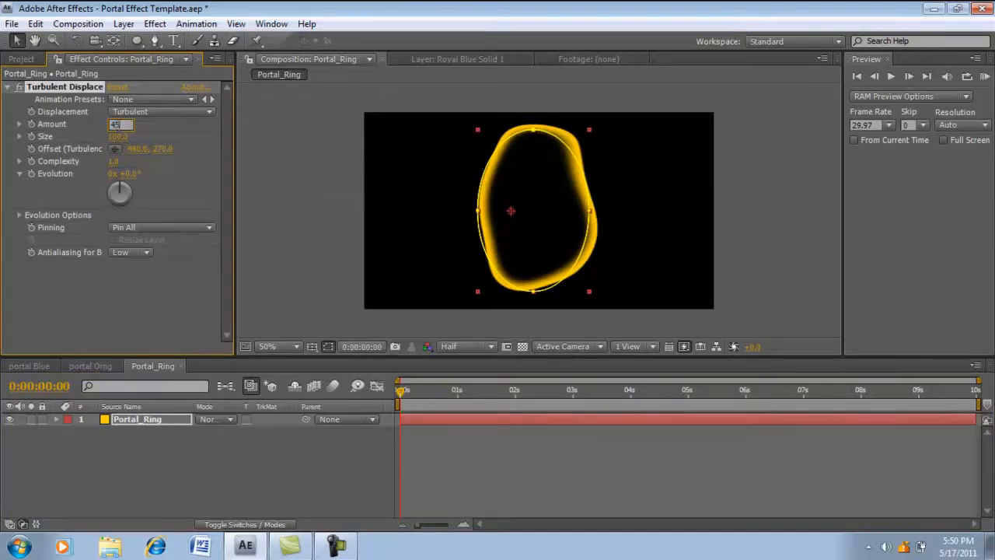
type("45")
key("Return")
left_click(116, 138)
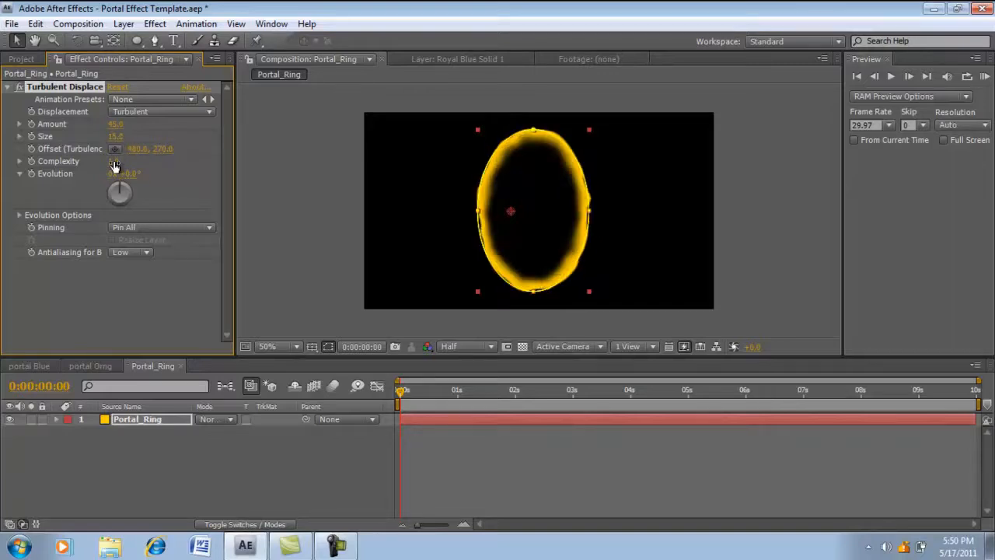
- Set the Turbulent Displace complexity to 3.1 and move its offset point to the ring's centre, about 542, 266
left_click_drag(115, 162, 135, 161)
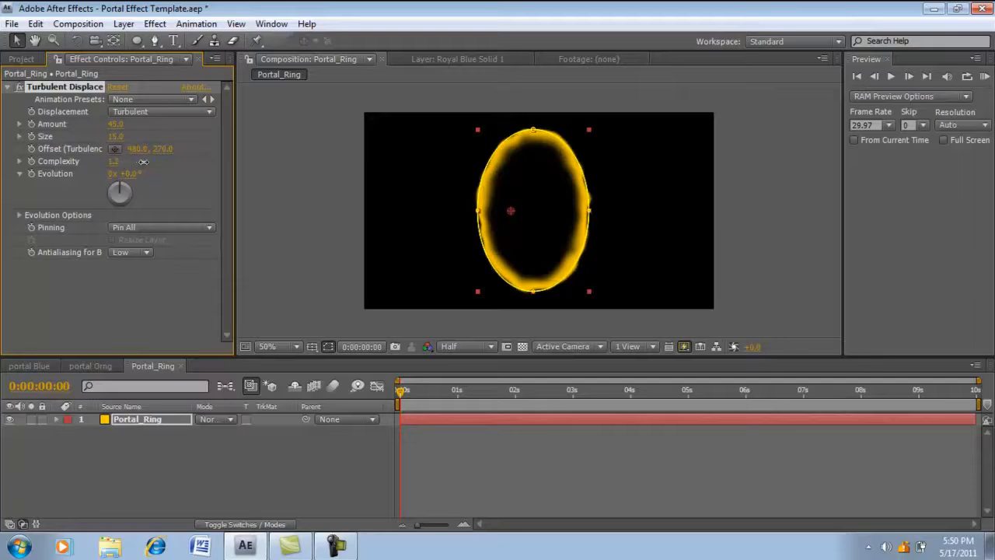
left_click(119, 162)
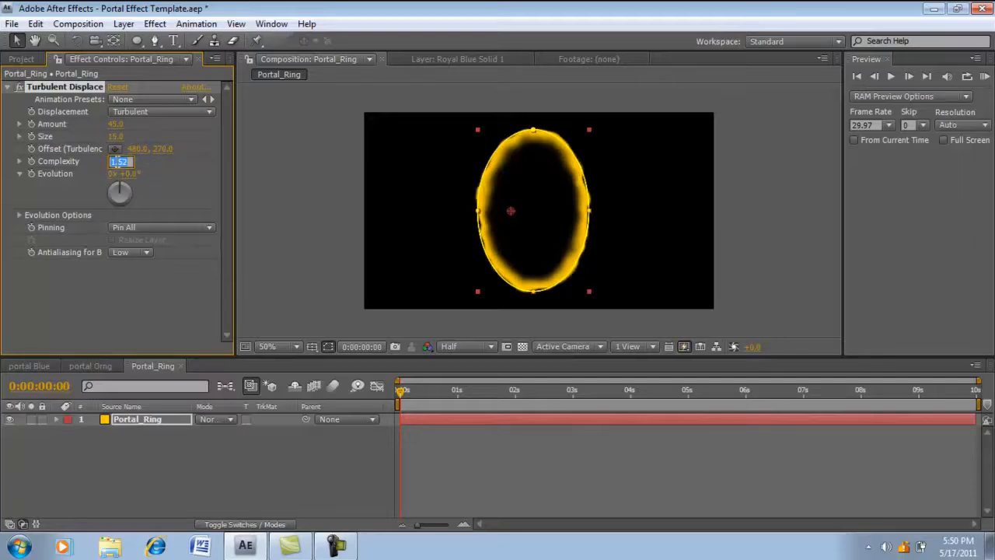
type("3.1")
key("Return")
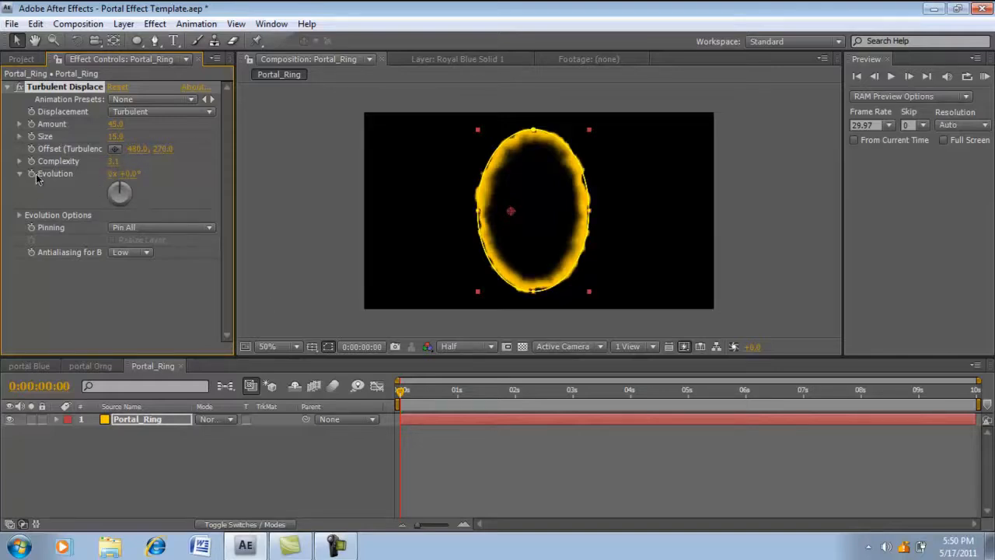
left_click_drag(511, 210, 536, 212)
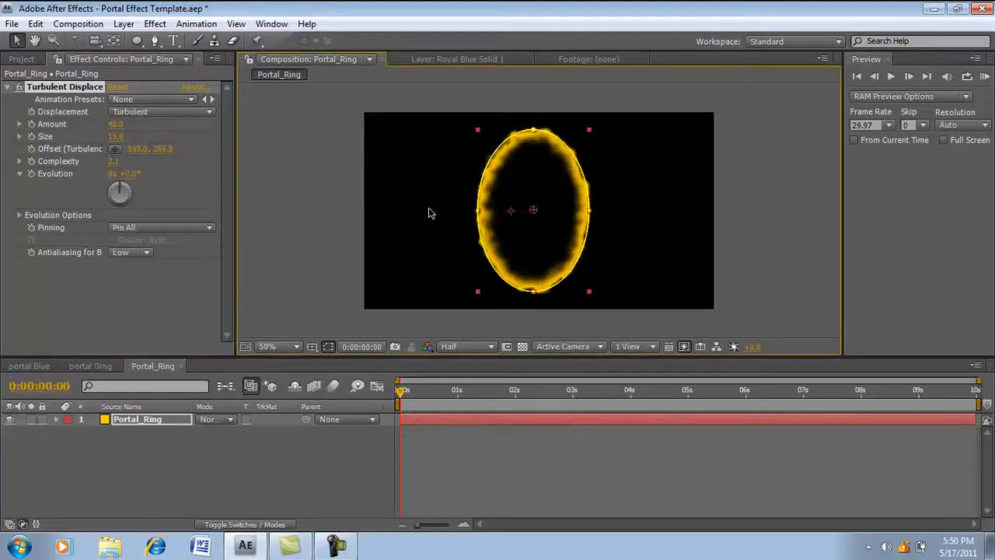
- Keyframe the Turbulent Displace evolution from 0 revolutions at the first frame to 10 revolutions at 0:00:09:23, and return to the start
left_click(31, 175)
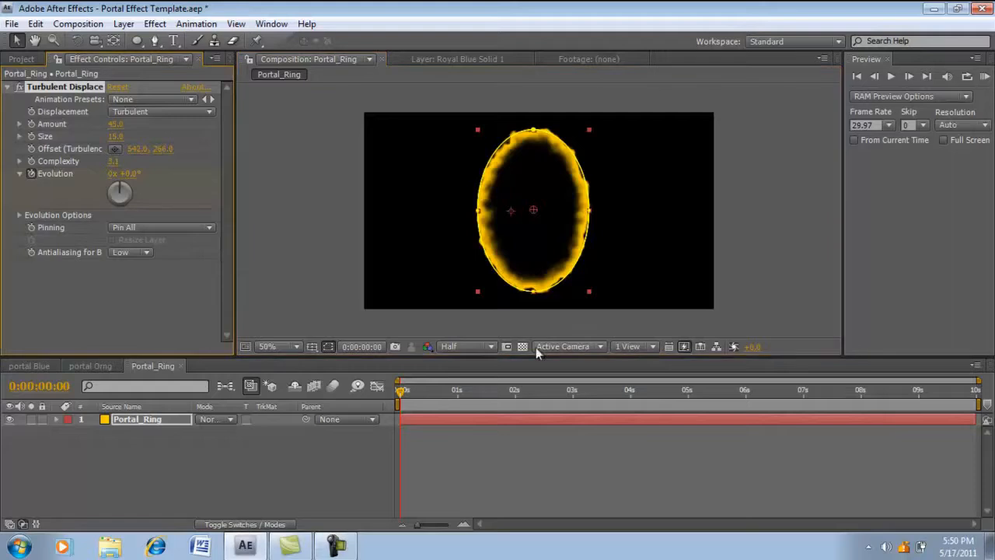
left_click_drag(399, 396, 990, 400)
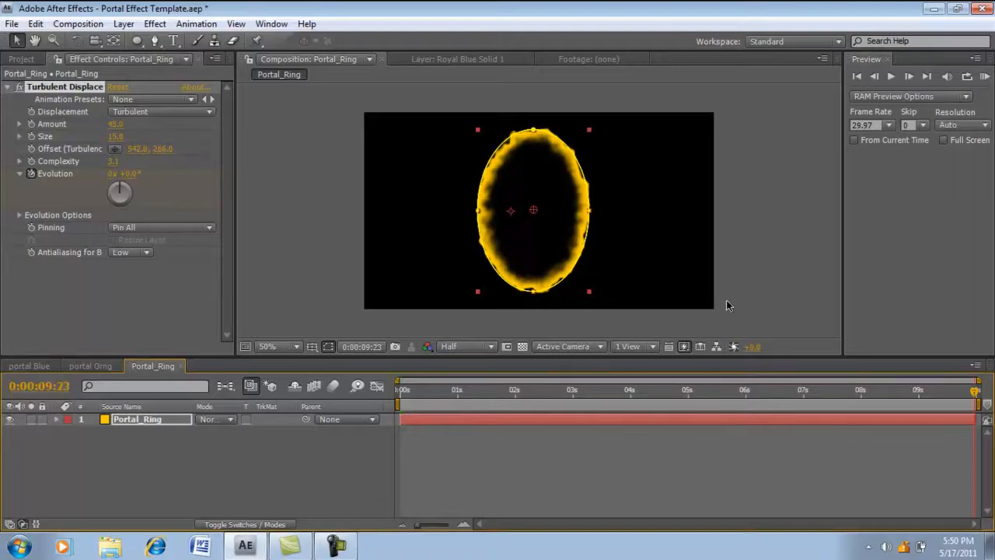
left_click(113, 174)
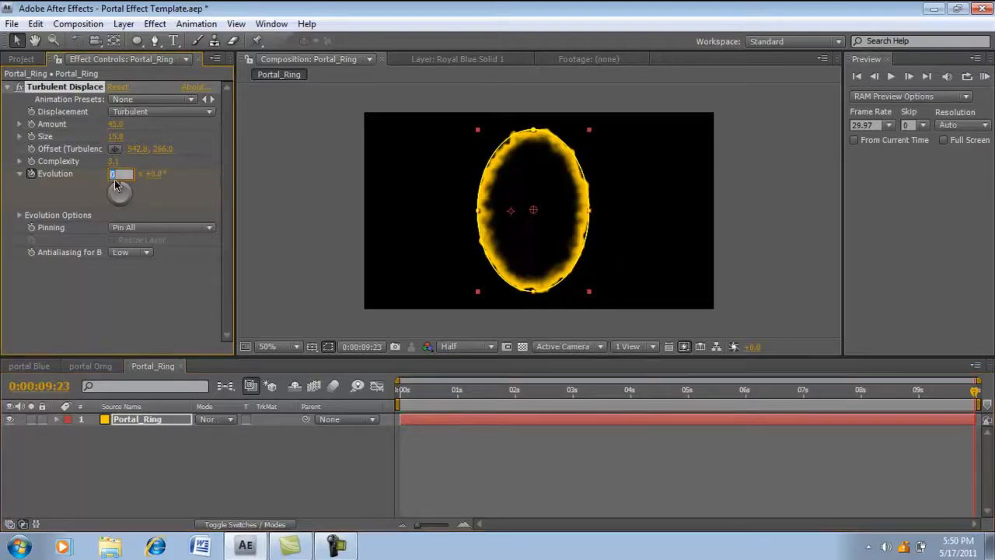
key("Return")
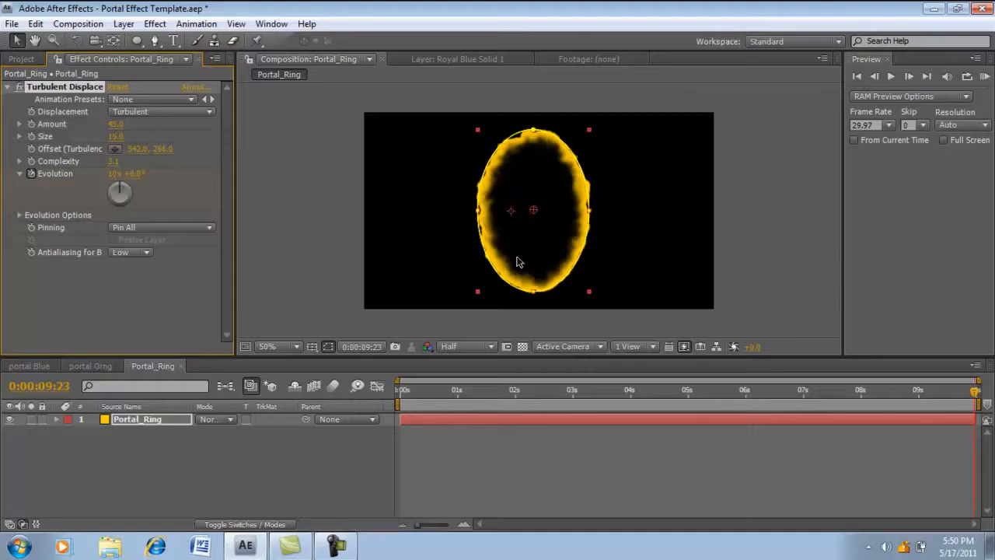
left_click_drag(975, 393, 401, 400)
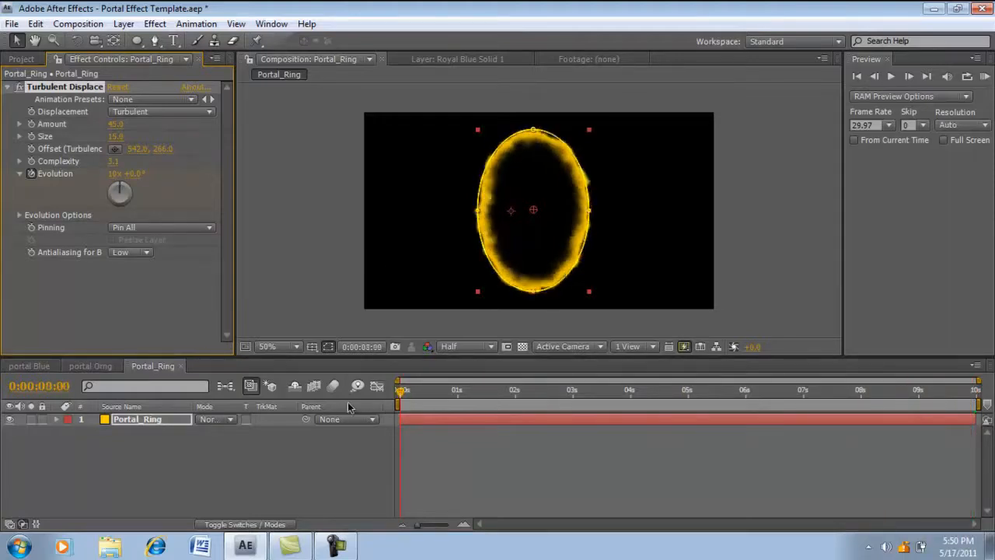
- Collapse the Turbulent Displace settings and apply the Glow stylize effect to the Portal_Ring layer
left_click(9, 86)
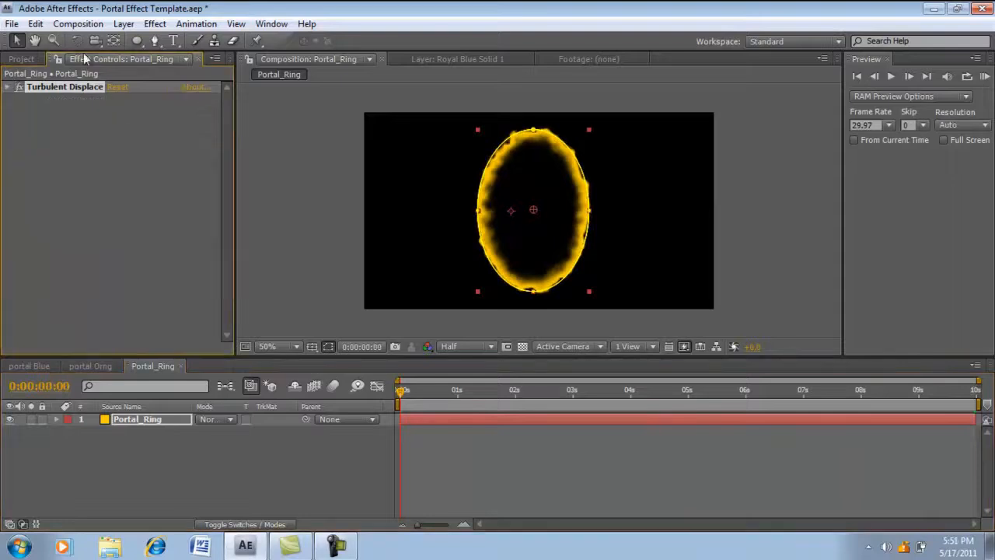
left_click(149, 25)
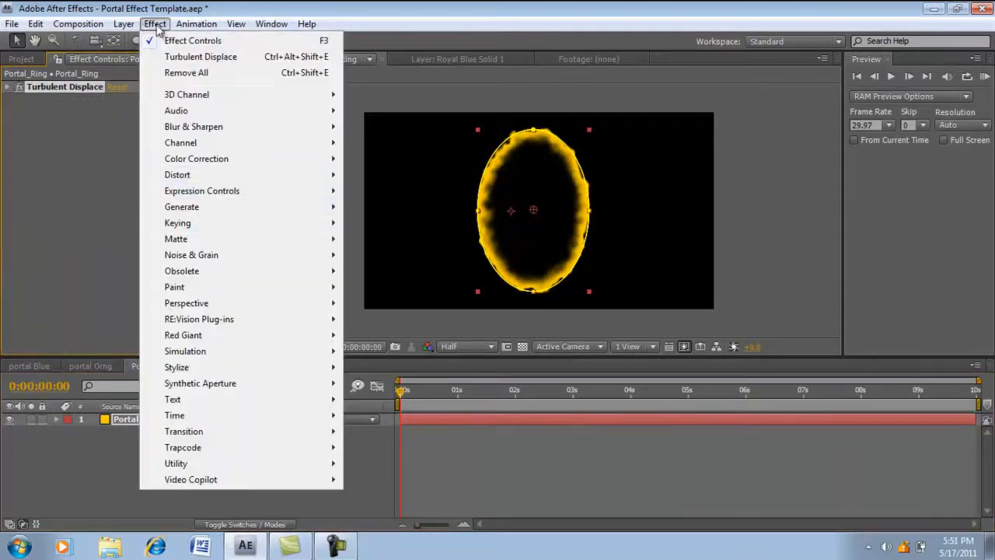
mouse_move(190, 369)
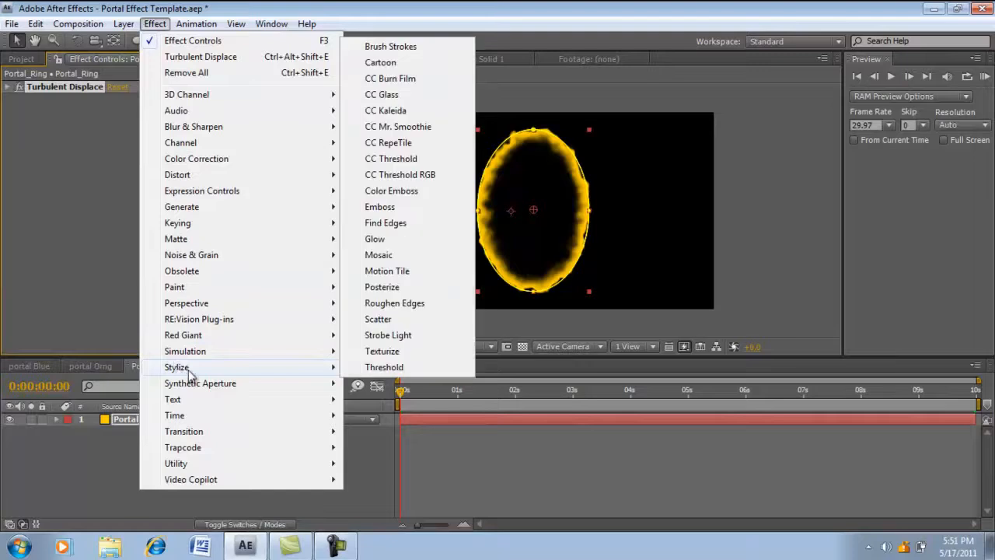
left_click(375, 240)
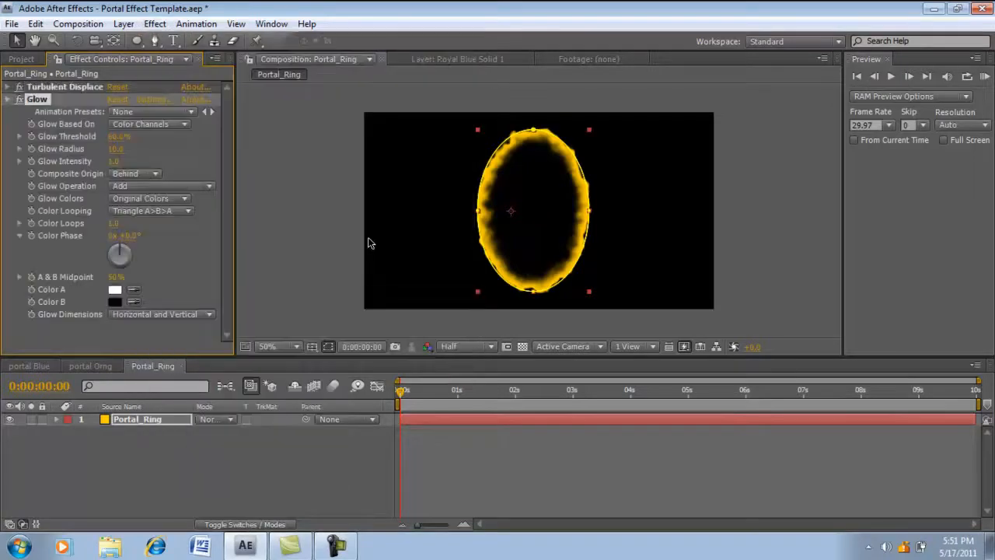
- Set the Glow threshold to 63% and the glow radius to 80, collapse the effect and deselect the layer
left_click(118, 137)
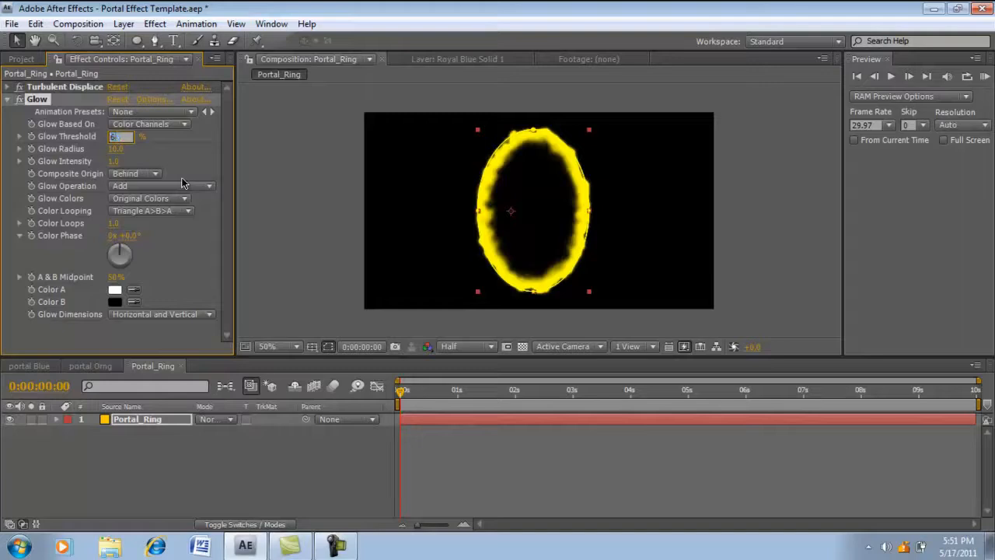
key("Return")
left_click(117, 150)
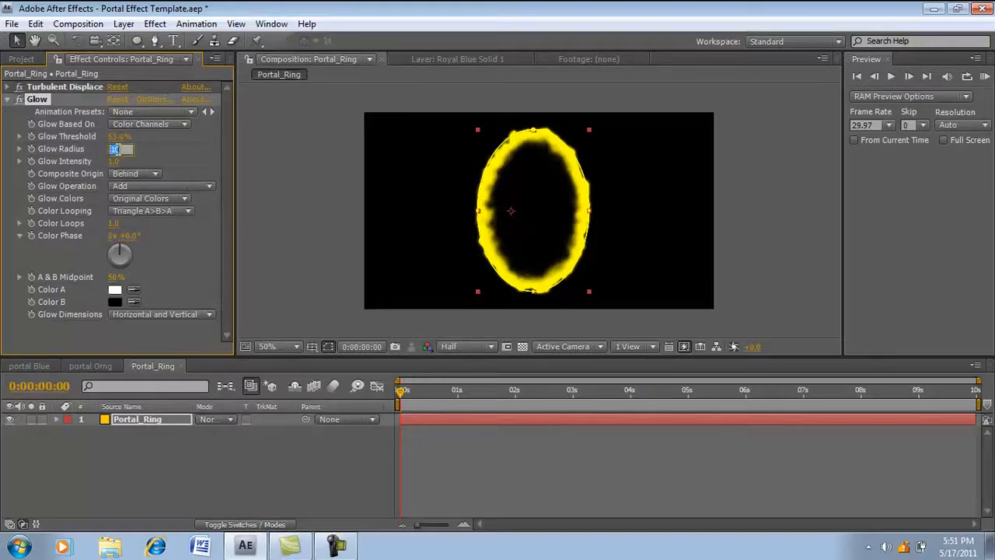
key("Tab")
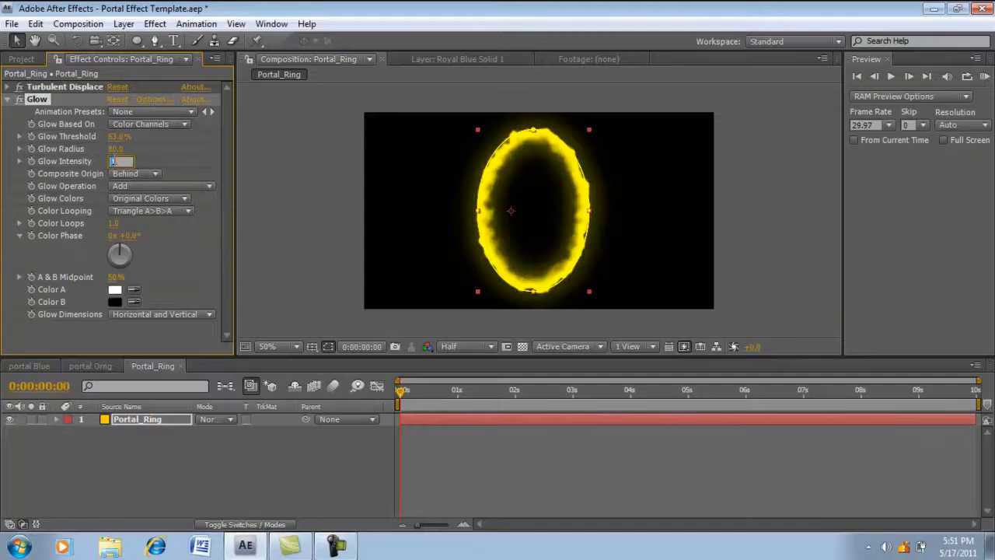
key("Return")
left_click(7, 100)
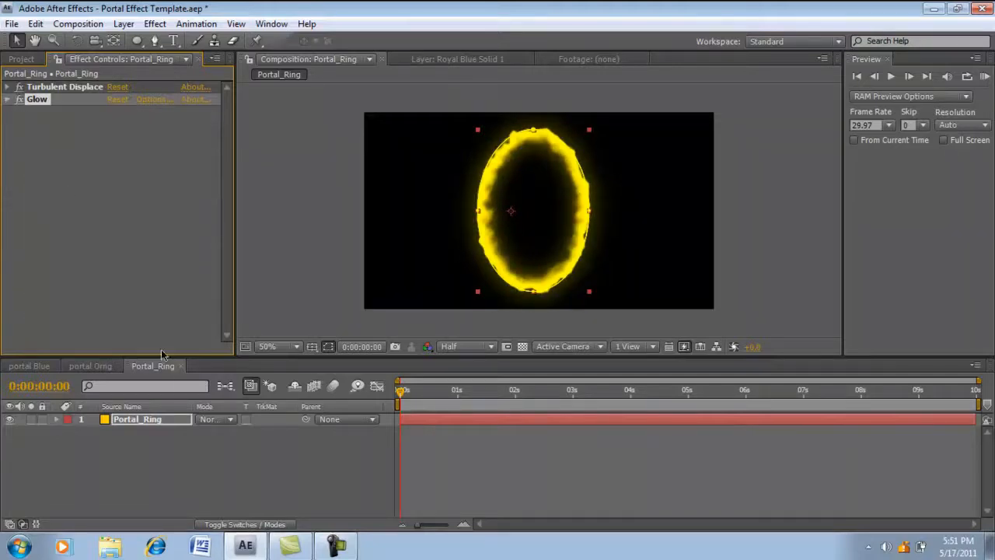
left_click(177, 438)
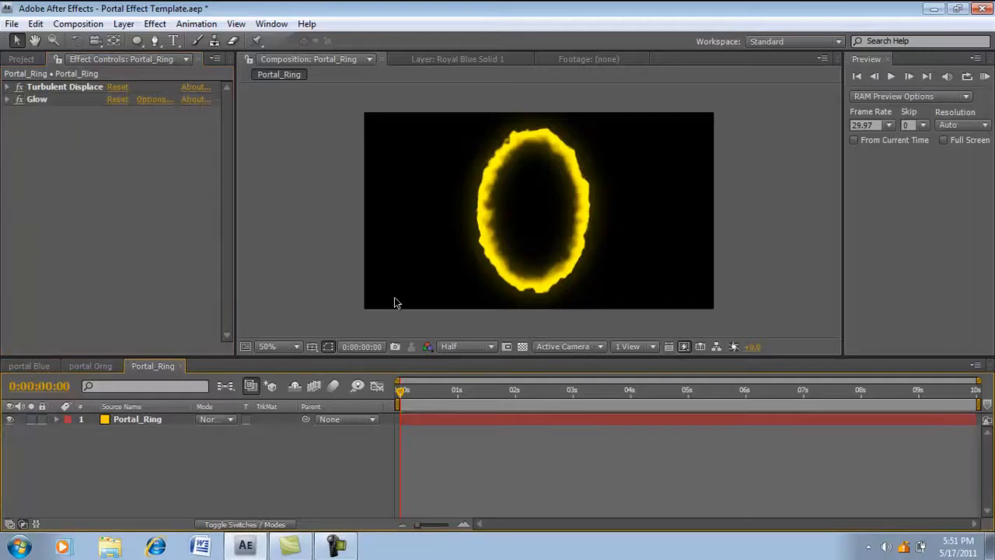
- Hide the Portal_Ring layer and create a 960 x 540 px yellow solid named Twirly Rings
left_click(10, 420)
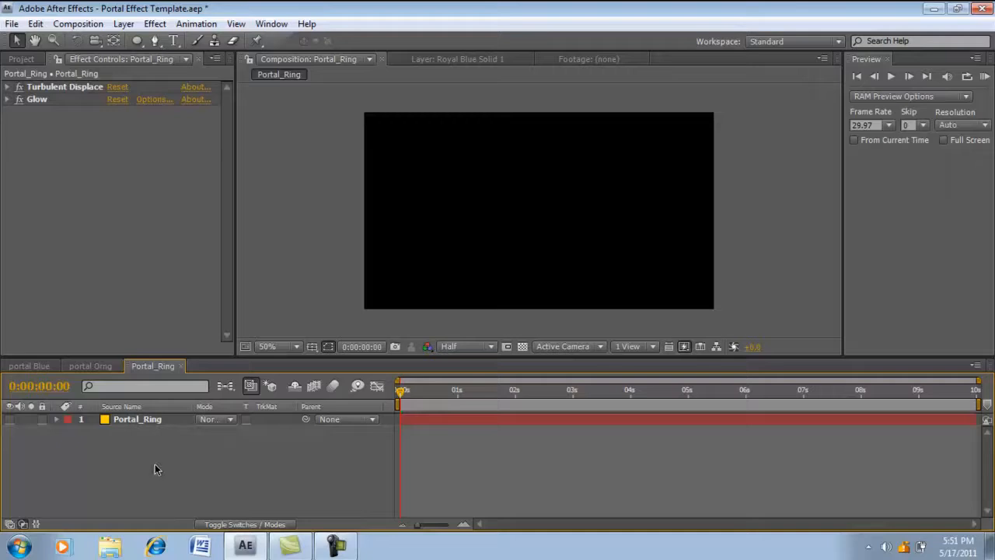
left_click(126, 23)
mouse_move(137, 44)
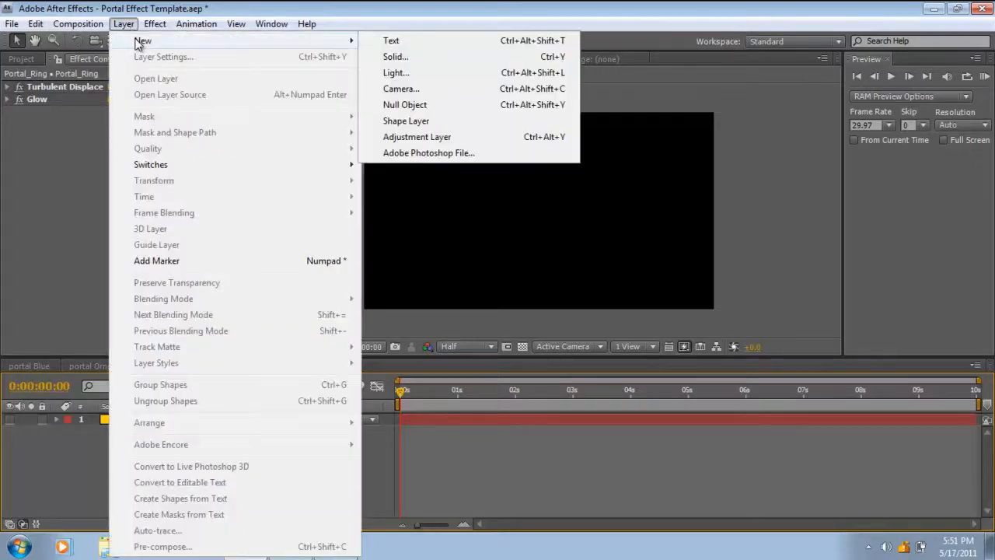
left_click(395, 58)
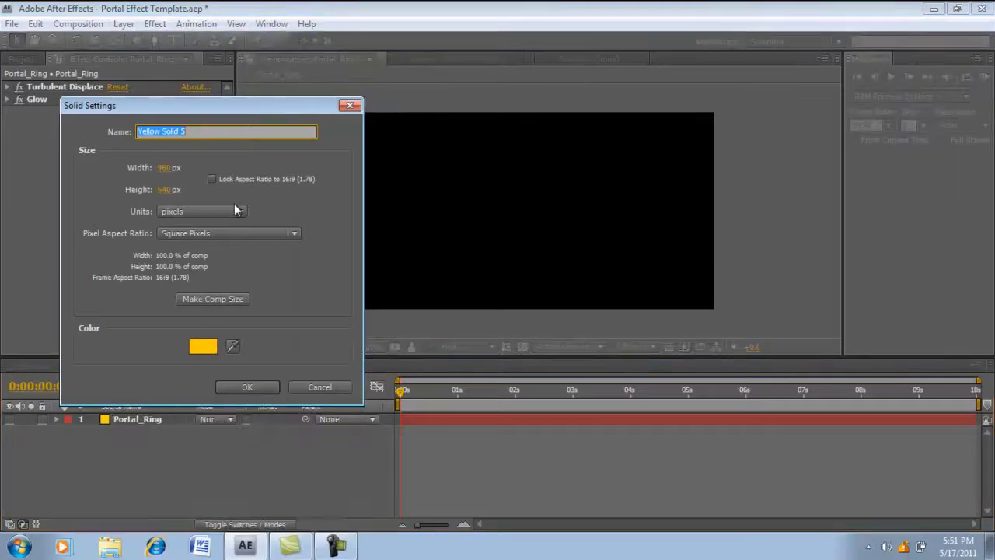
key("BackSpace")
type("Twirly ")
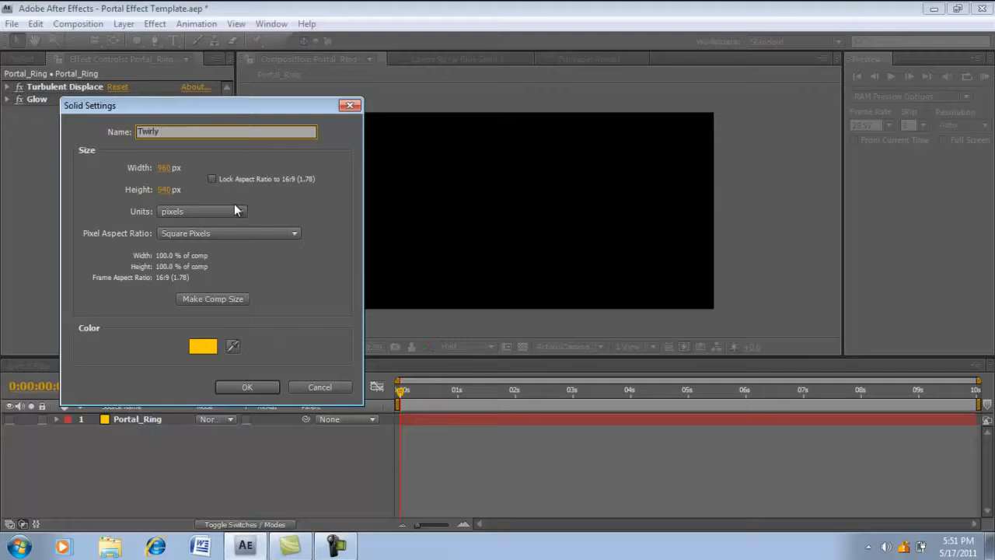
type("Rings")
key("Return")
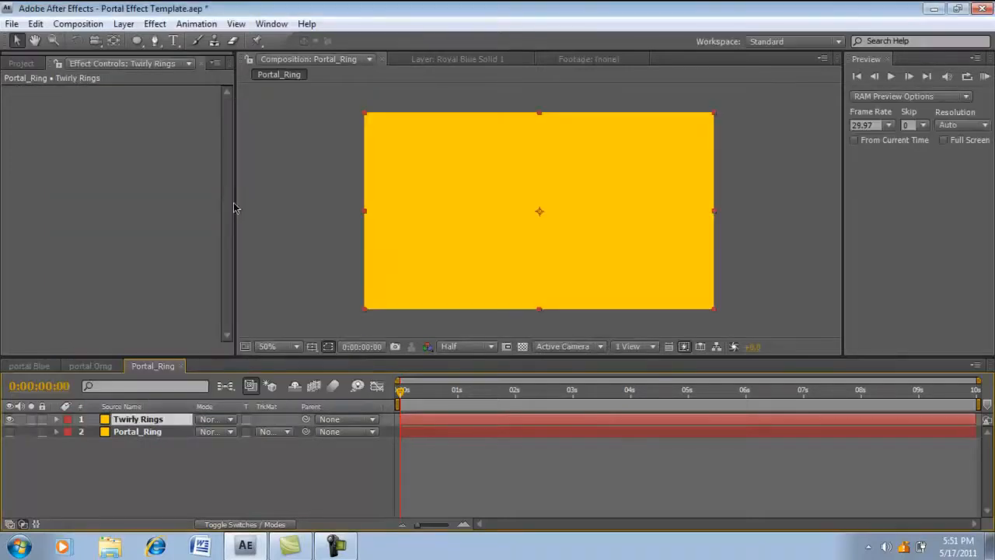
- Draw a tall ellipse mask near the middle of the Twirly Rings solid, covering most of the frame's height
left_click(137, 41)
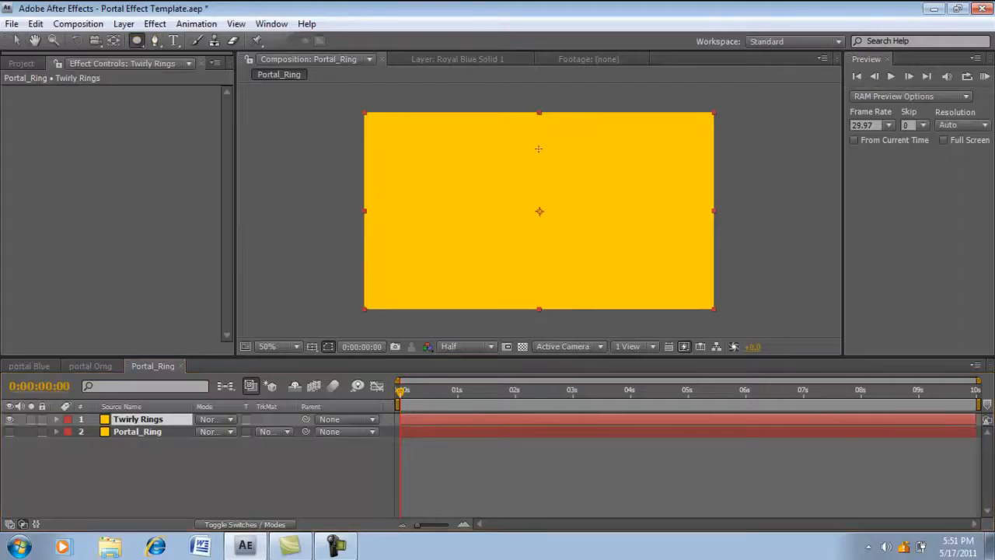
left_click_drag(489, 122, 606, 286)
left_click(16, 43)
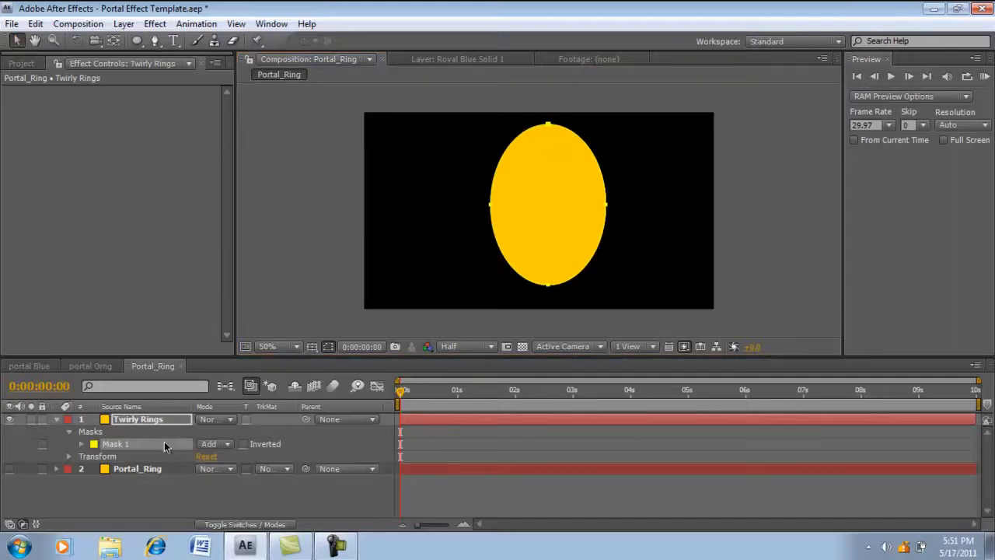
- Duplicate the ellipse mask on Twirly Rings and set the copy, Mask 2, to Subtract mode
key("ctrl+d")
left_click(207, 457)
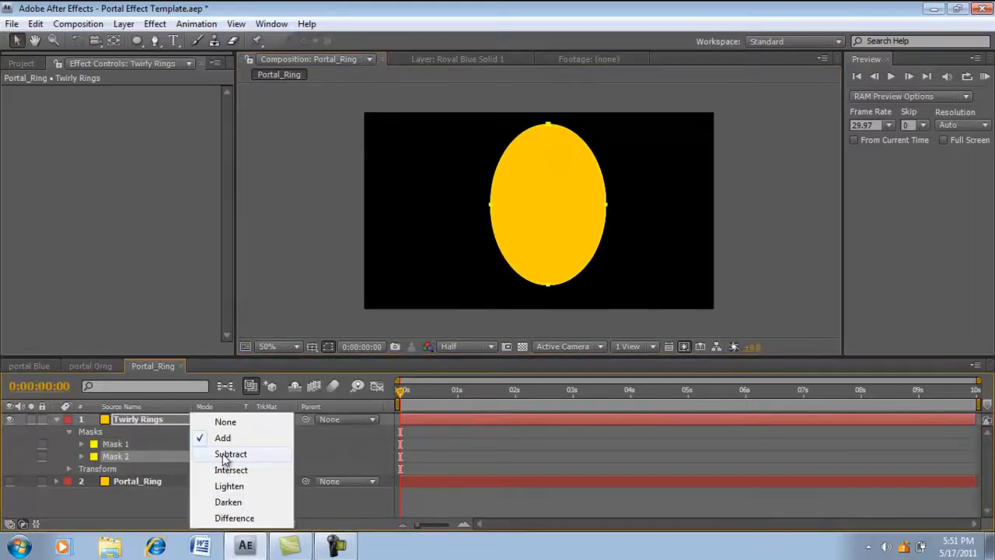
left_click(223, 457)
- Set Mask 2's expansion to about -28 pixels and its feather to about 23 pixels, and collapse the Twirly Rings properties
left_click(82, 457)
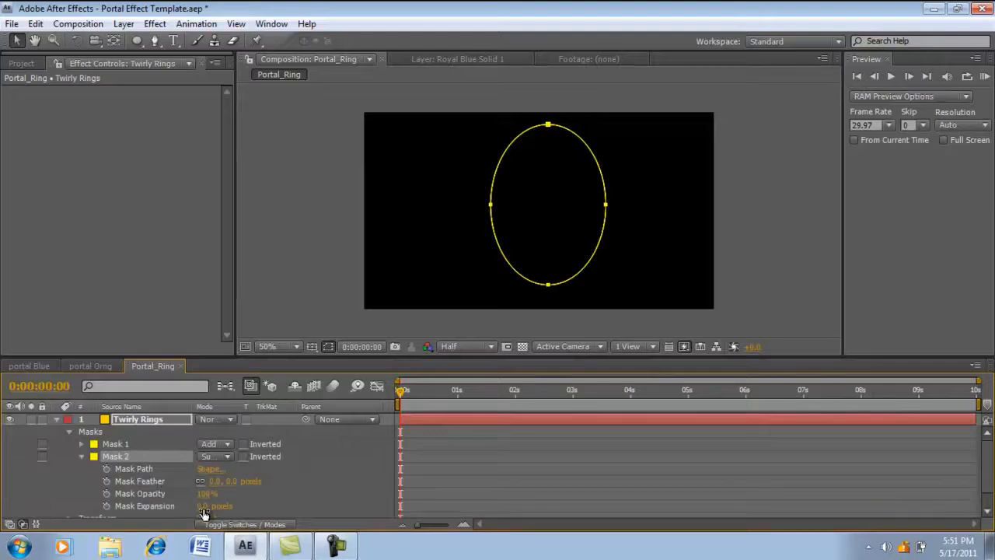
left_click_drag(204, 513, 182, 513)
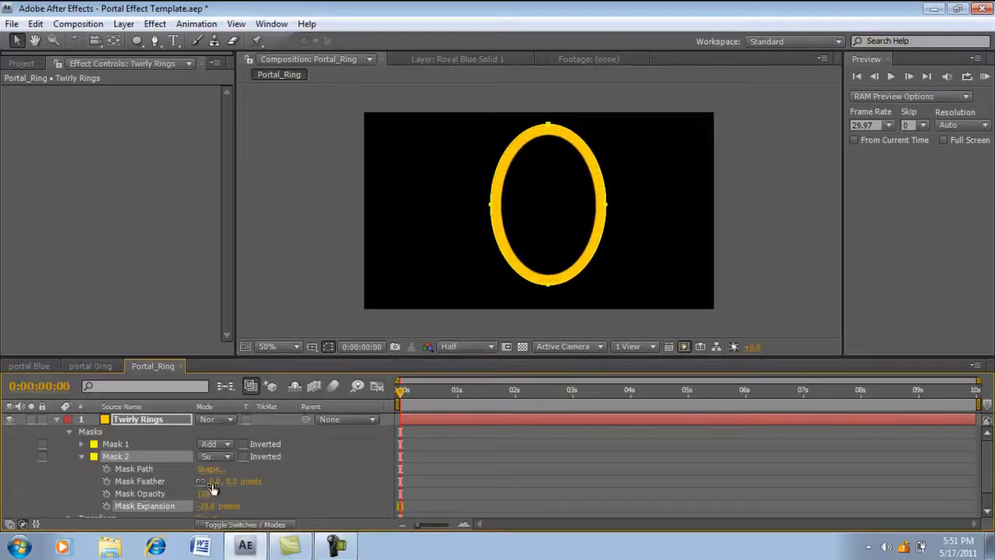
left_click_drag(212, 483, 229, 484)
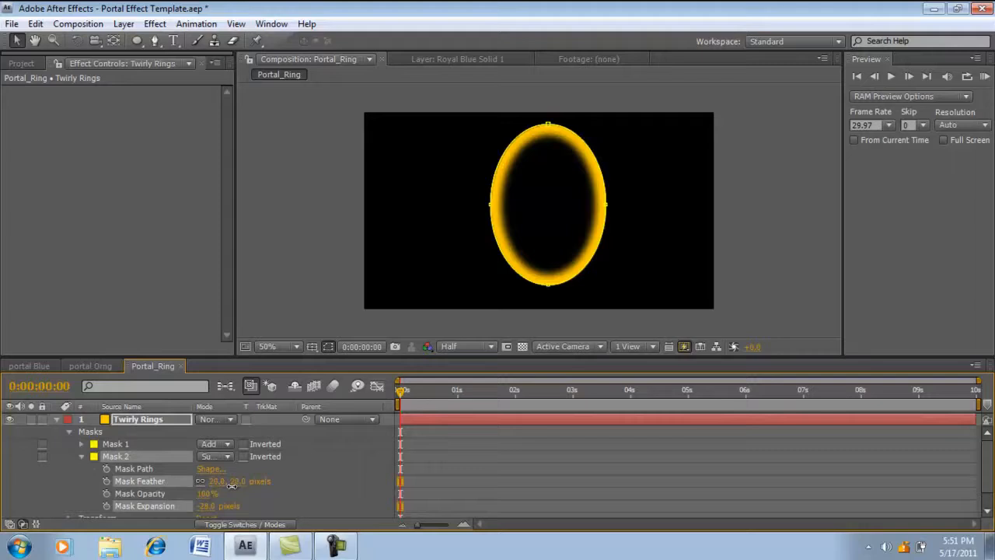
left_click(82, 457)
left_click(70, 430)
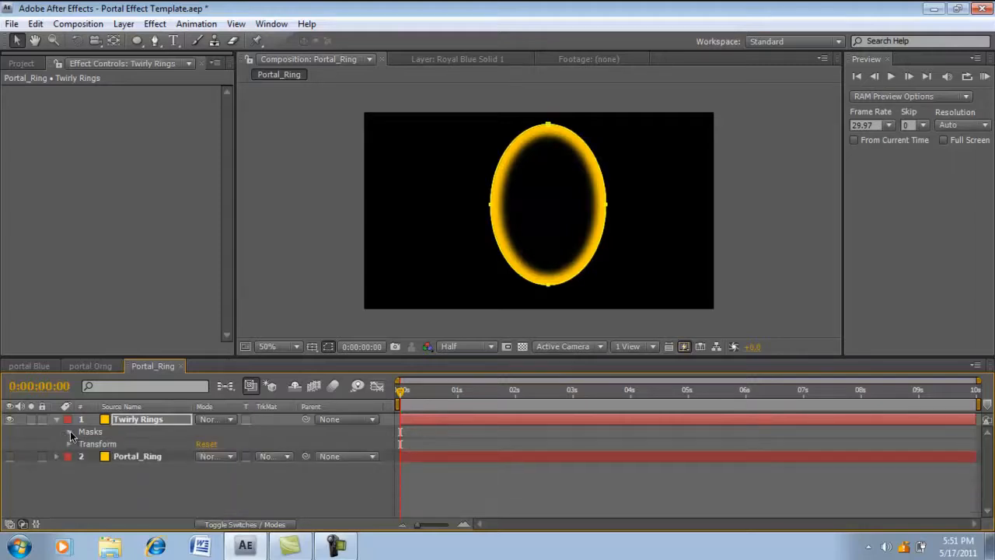
left_click(54, 419)
- Apply the Twirl distortion effect to the Twirly Rings layer and move its twirl center to the middle of the ring
left_click(108, 463)
left_click(137, 420)
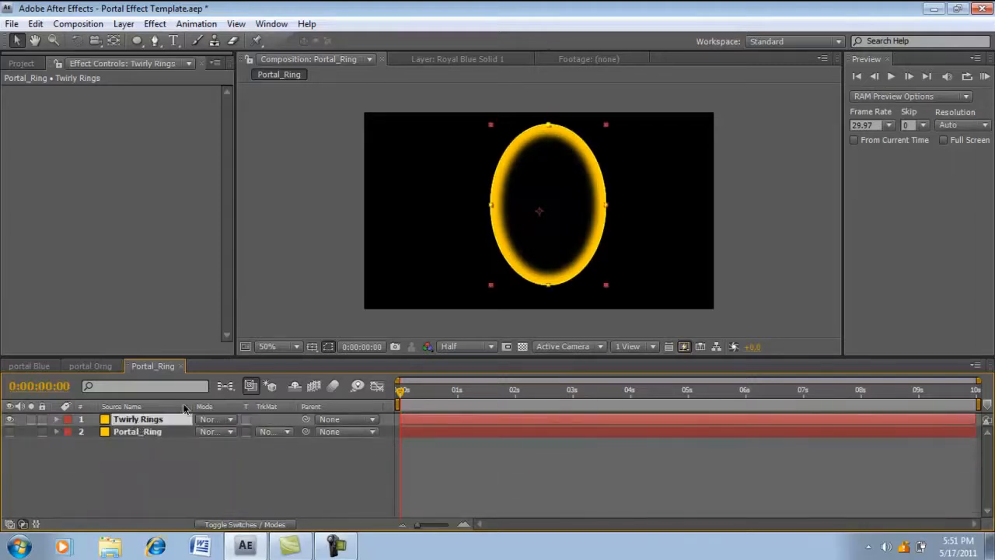
left_click(154, 23)
mouse_move(200, 177)
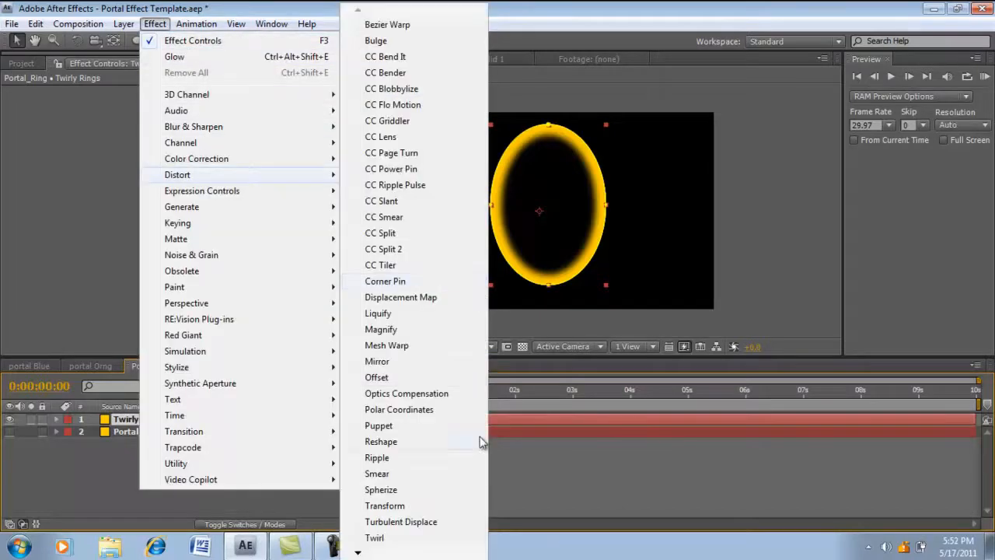
left_click(381, 524)
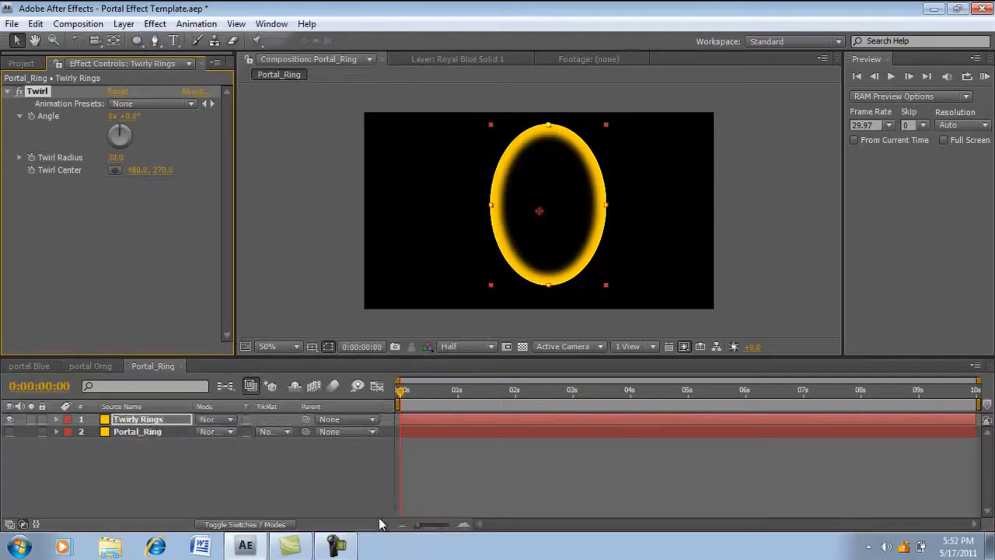
left_click_drag(538, 210, 543, 202)
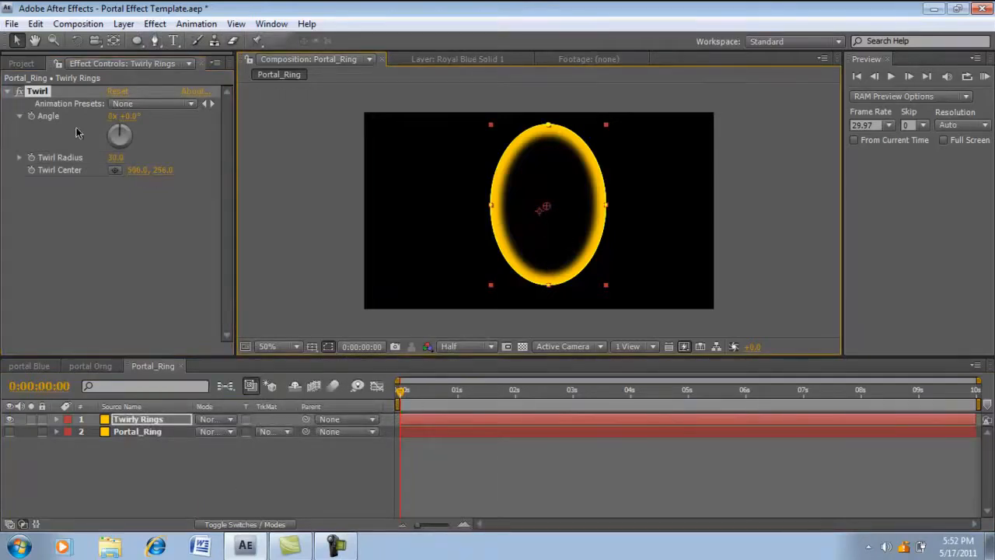
- Set the Twirl effect's angle to two revolutions plus about 259° and its twirl radius to 100
left_click(133, 117)
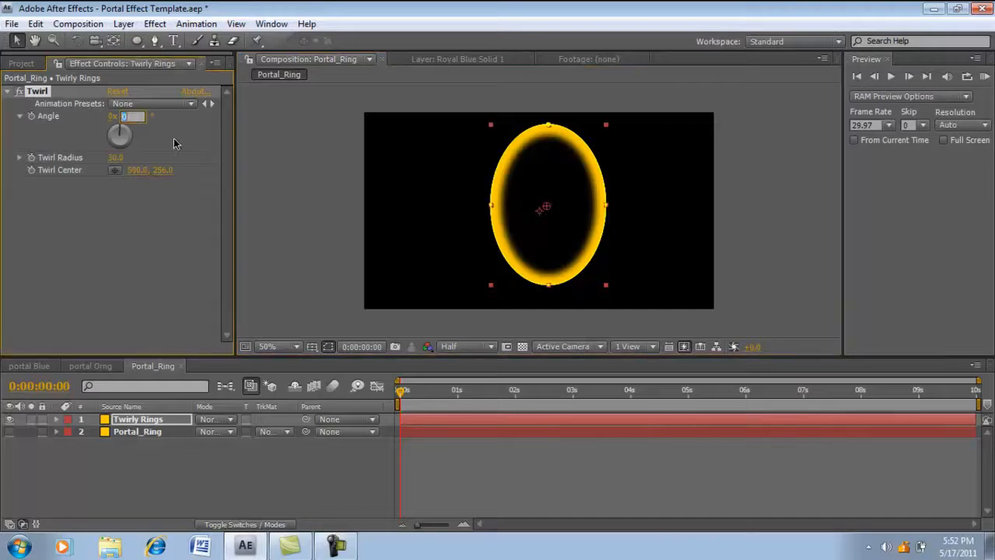
type("248")
key("Return")
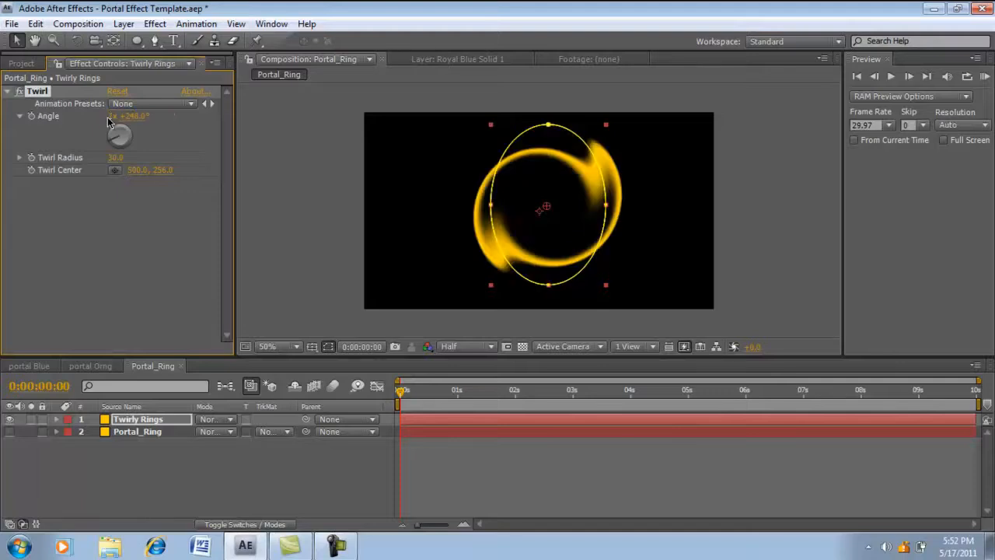
left_click_drag(117, 159, 234, 160)
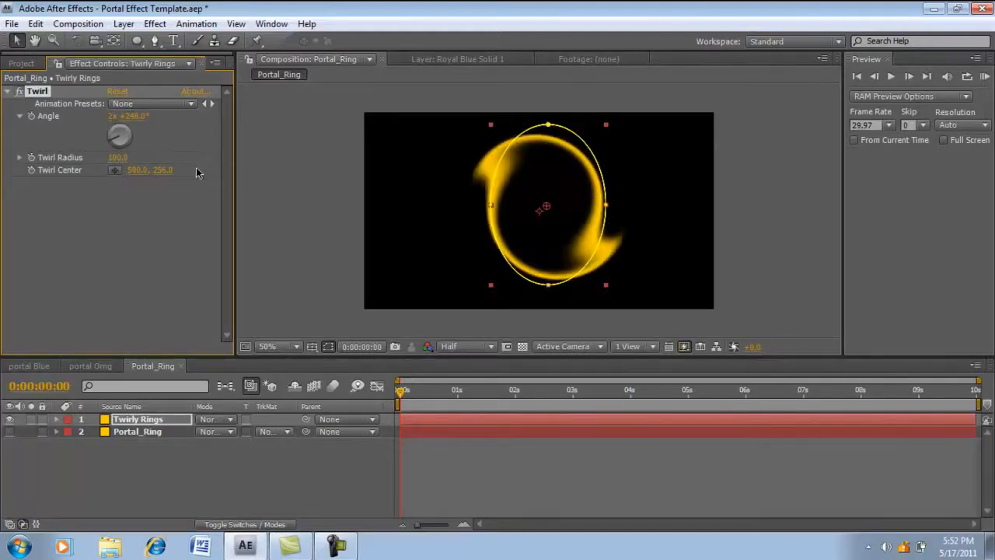
left_click_drag(111, 145, 115, 138)
- Reshape the two ellipse masks on Twirly Rings by shifting their side points horizontally, making the outer ellipse wider
left_click(489, 209)
mouse_move(490, 206)
left_mouse_down()
mouse_move(482, 205)
mouse_move(496, 205)
left_mouse_up()
left_click(604, 205)
mouse_move(602, 205)
left_mouse_down()
mouse_move(629, 208)
mouse_move(600, 206)
mouse_move(608, 204)
left_mouse_up()
mouse_move(496, 204)
left_mouse_down()
mouse_move(511, 205)
mouse_move(469, 206)
mouse_move(499, 206)
mouse_move(483, 207)
left_mouse_up()
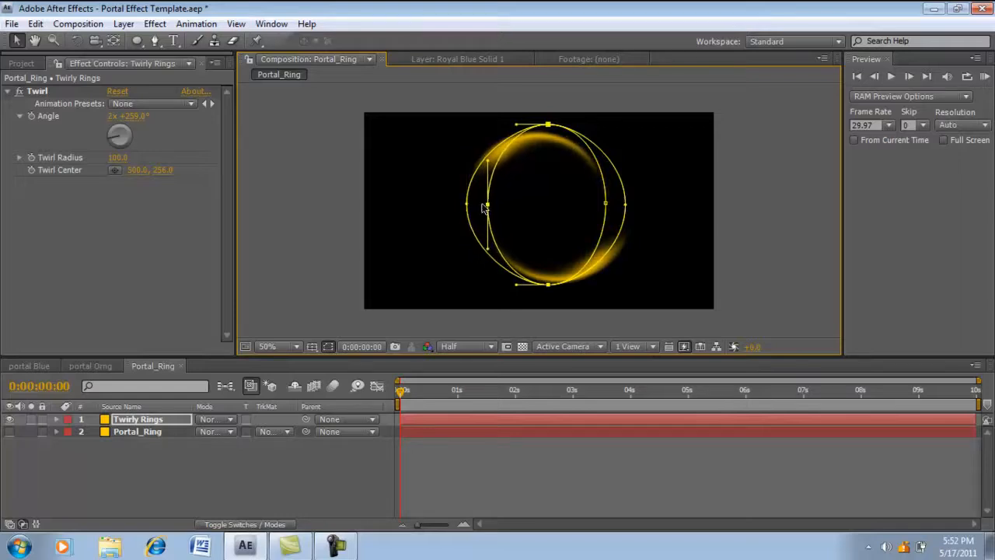
- Set the twirl angle to two revolutions plus about 247°, and pull the masks' side points slightly inward to narrow them
left_click(111, 142)
left_click_drag(110, 143, 117, 138)
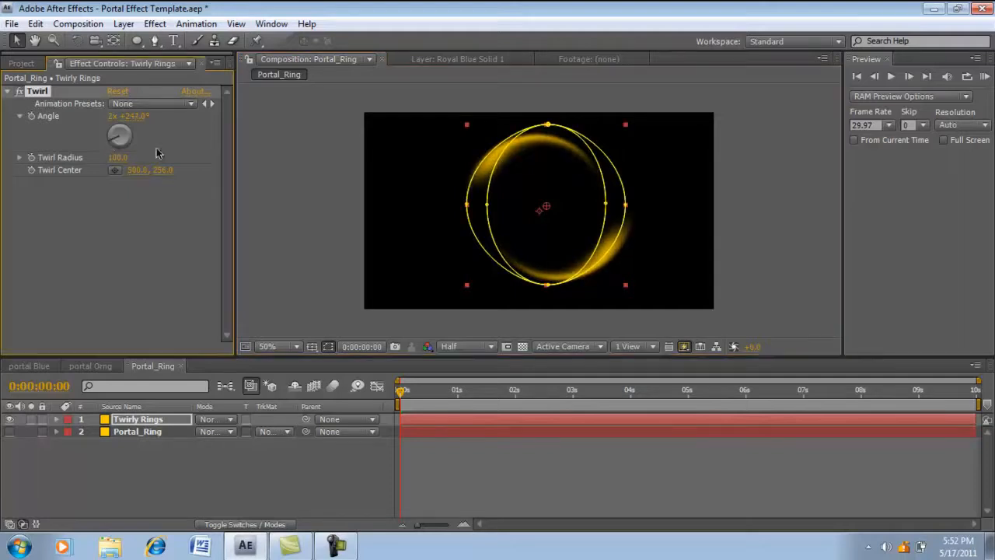
left_click_drag(466, 205, 619, 206)
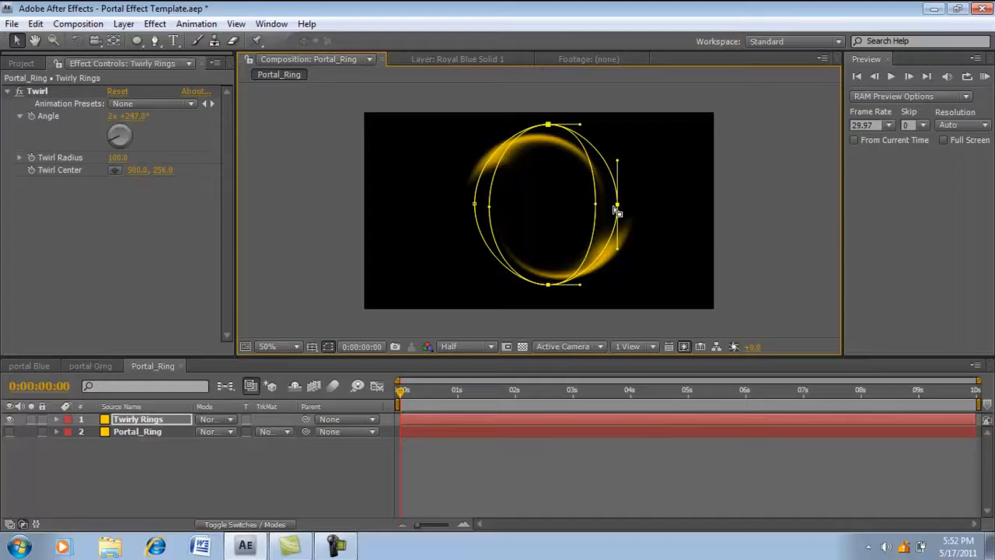
left_click(7, 92)
left_click(85, 177)
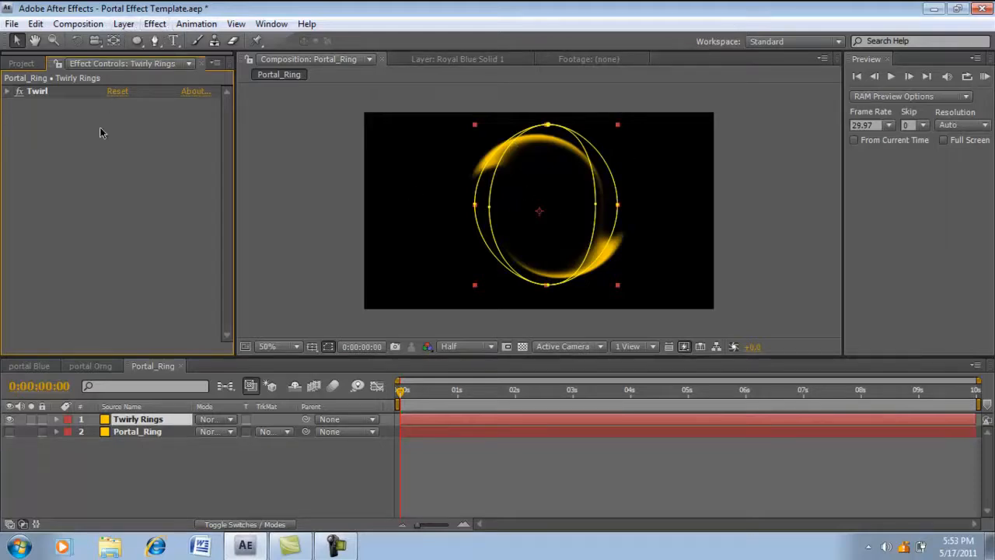
- Apply the Fractal Noise effect to the Twirly Rings layer and set its fractal type to Dynamic Twist
left_click(155, 24)
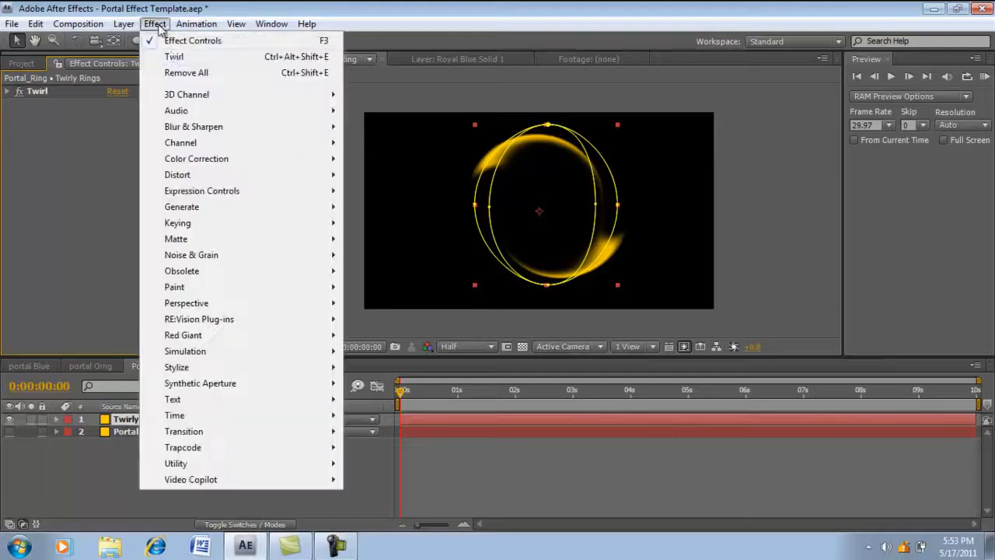
mouse_move(233, 255)
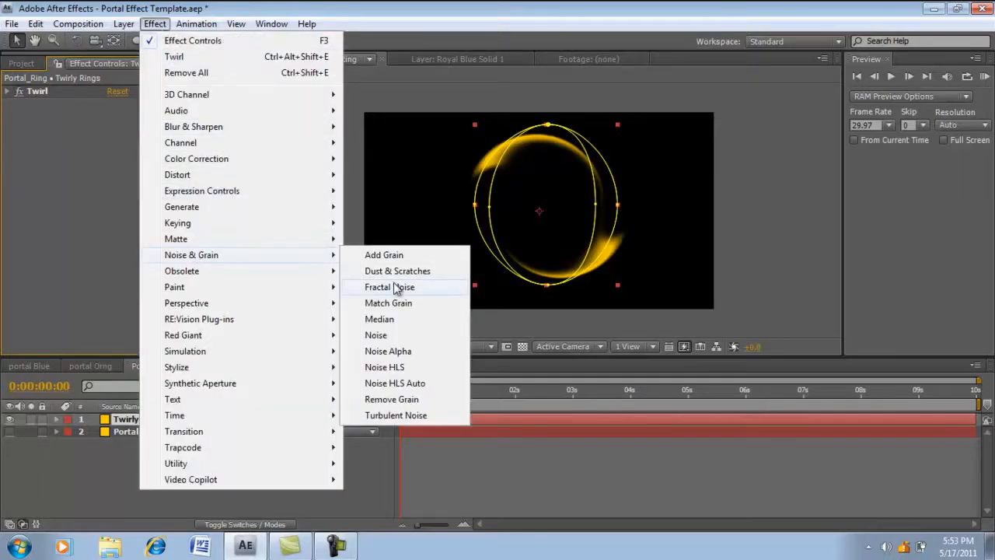
left_click(402, 285)
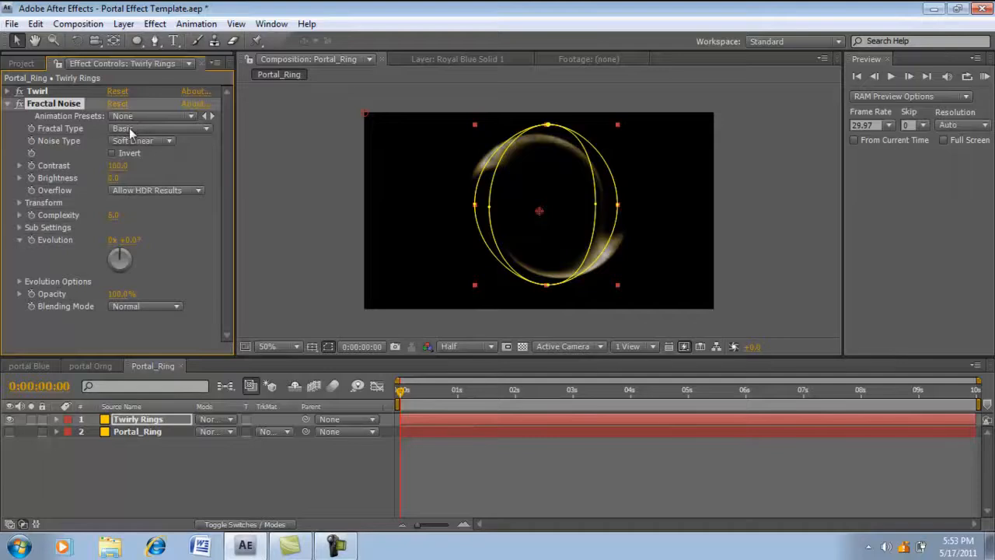
left_click(131, 132)
left_click(163, 247)
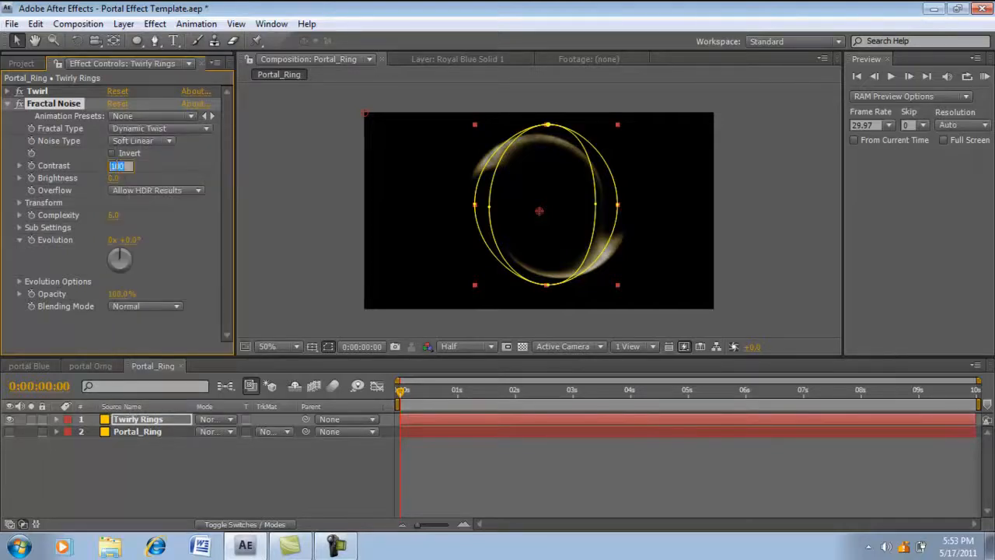
- Set the Fractal Noise contrast to 205 and its brightness to -35
type("205")
key("Tab")
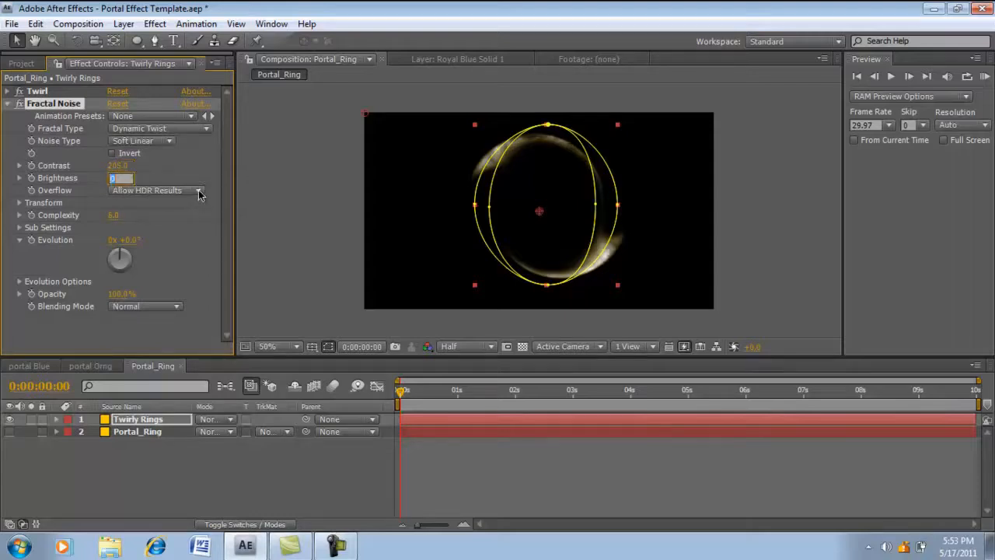
type("35")
key("Return")
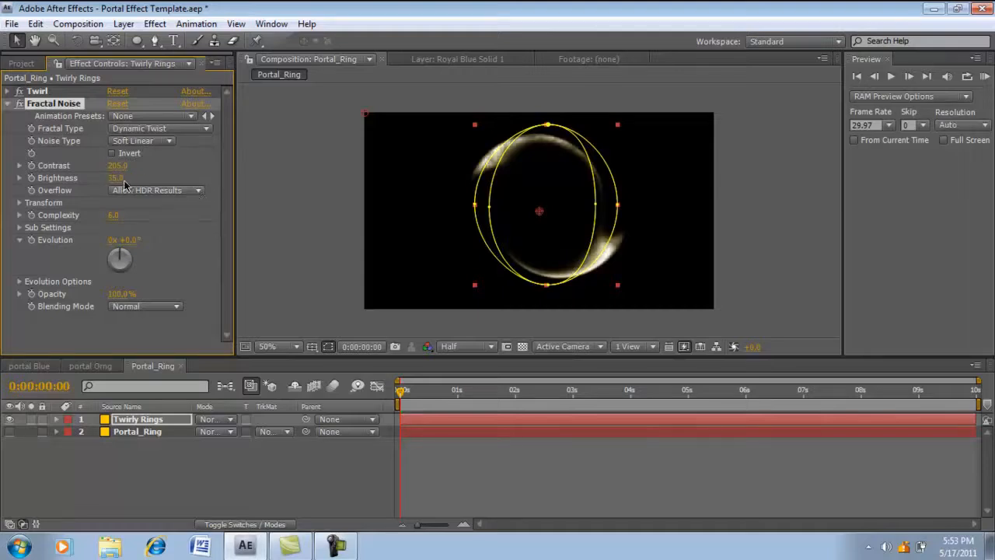
left_click(115, 180)
type("-35")
key("Return")
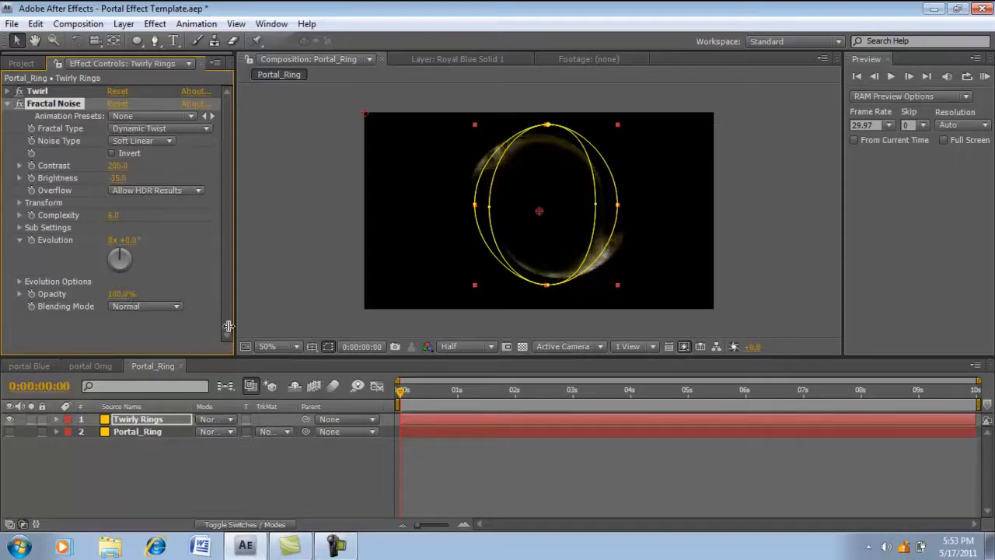
- Set the Fractal Noise blending mode to Overlay and collapse the effect's settings
left_click(157, 308)
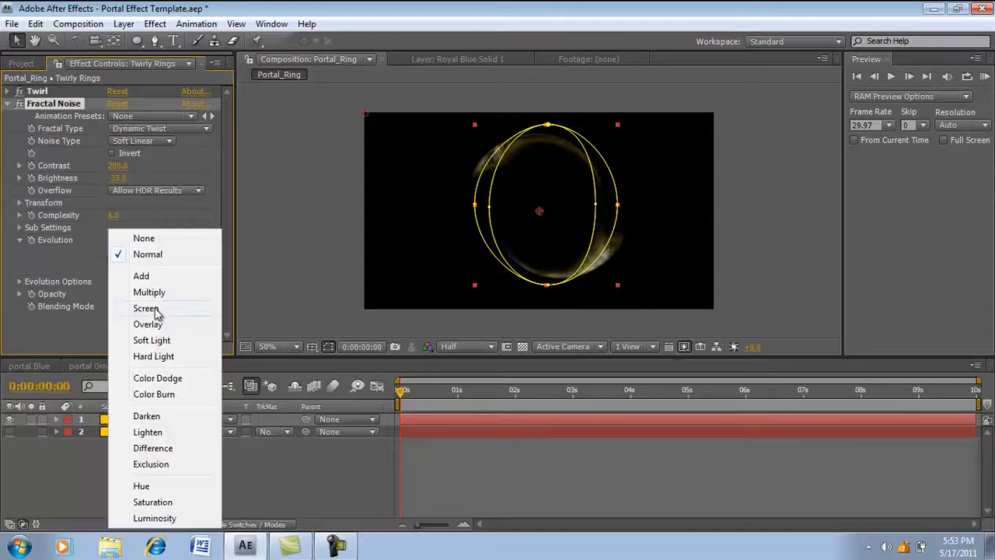
left_click(156, 325)
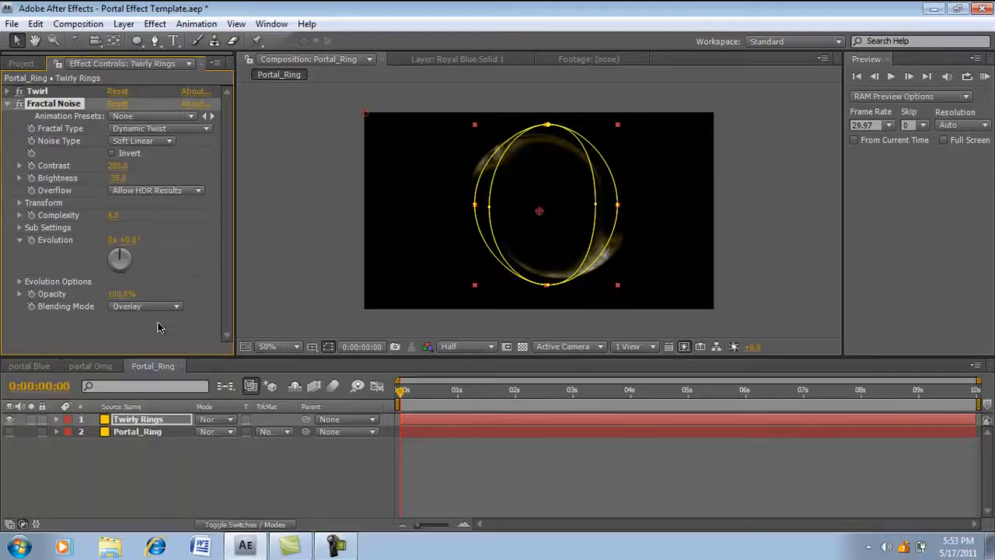
left_click(7, 103)
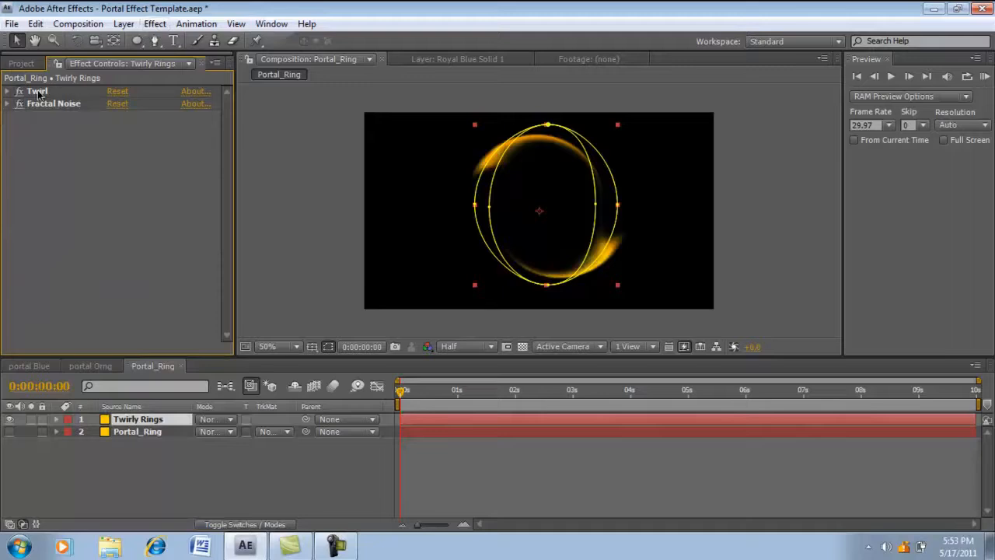
- Try placing the Twirl effect below Fractal Noise, and return it to the first place in the effect order
left_click_drag(37, 93, 37, 111)
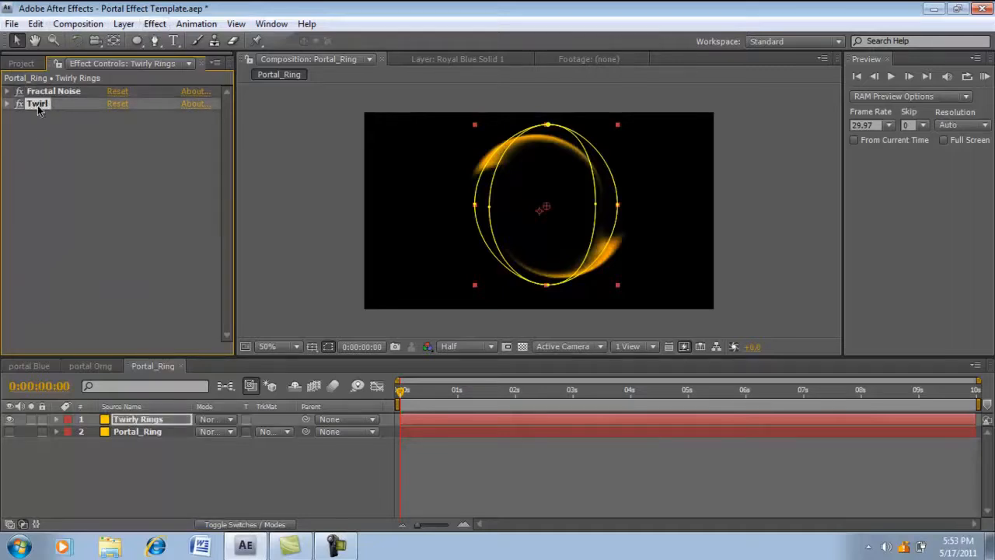
left_click(59, 116)
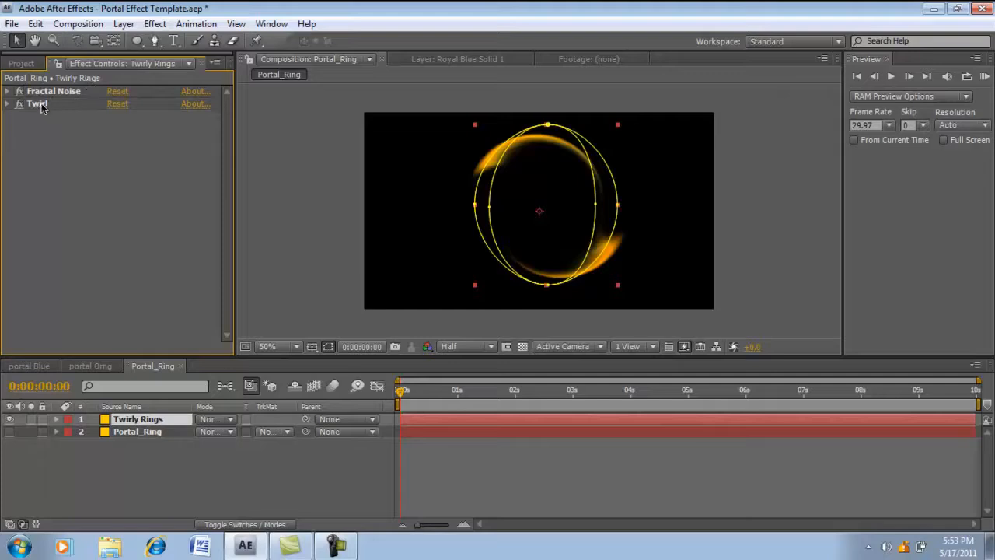
left_click_drag(39, 107, 50, 80)
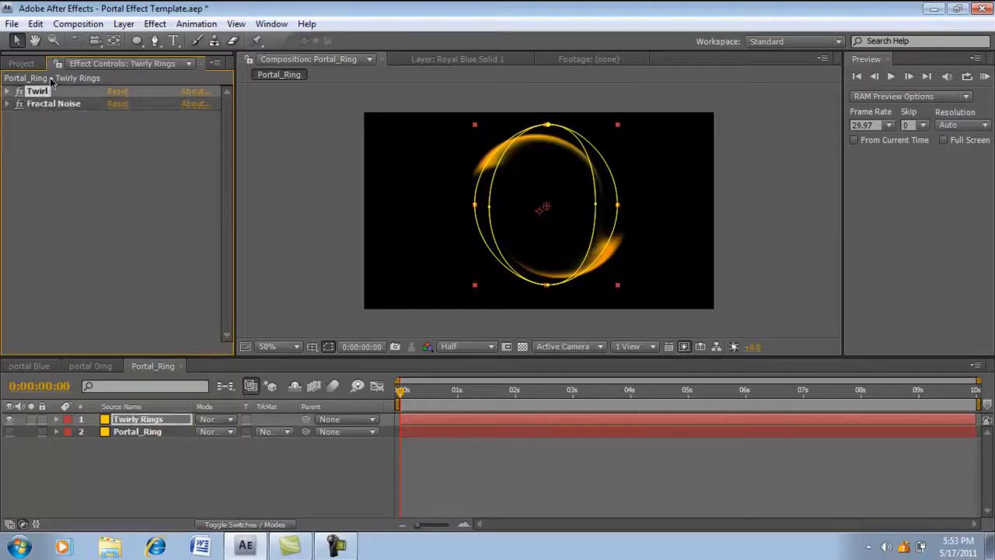
left_click(105, 130)
- Apply CC Vector Blur to the Twirly Rings layer with an amount of about 17, and collapse the effect's settings
left_click(155, 23)
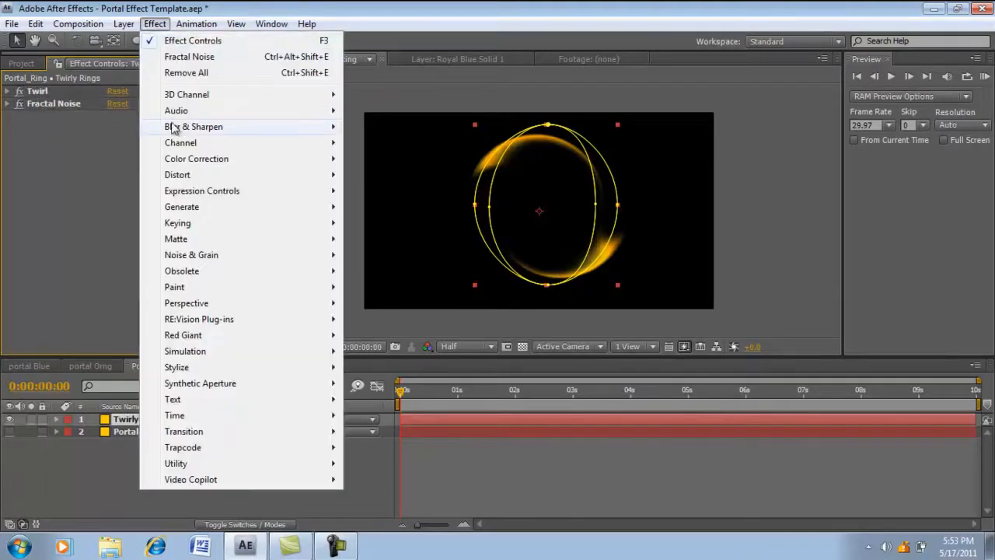
mouse_move(194, 133)
left_click(393, 193)
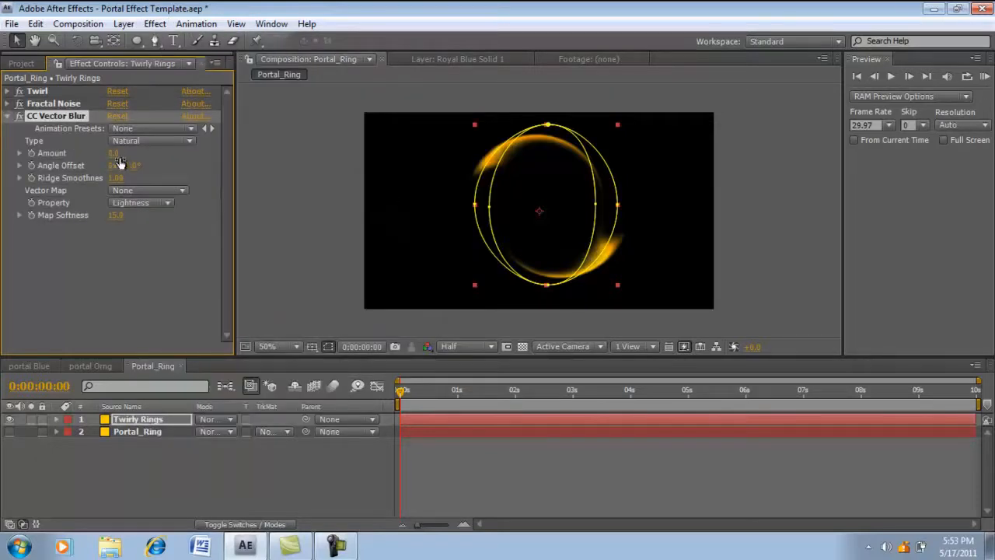
left_click_drag(115, 155, 125, 155)
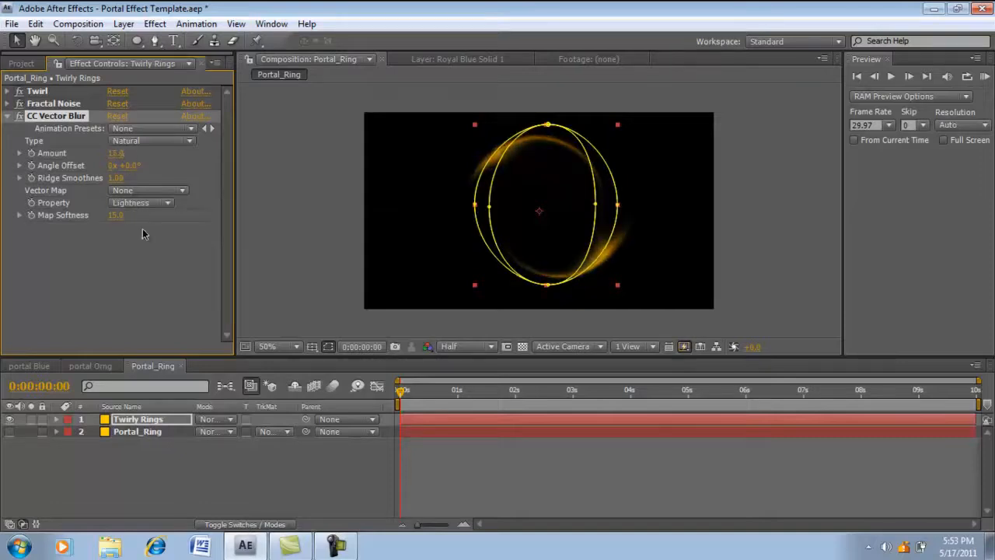
left_click(167, 273)
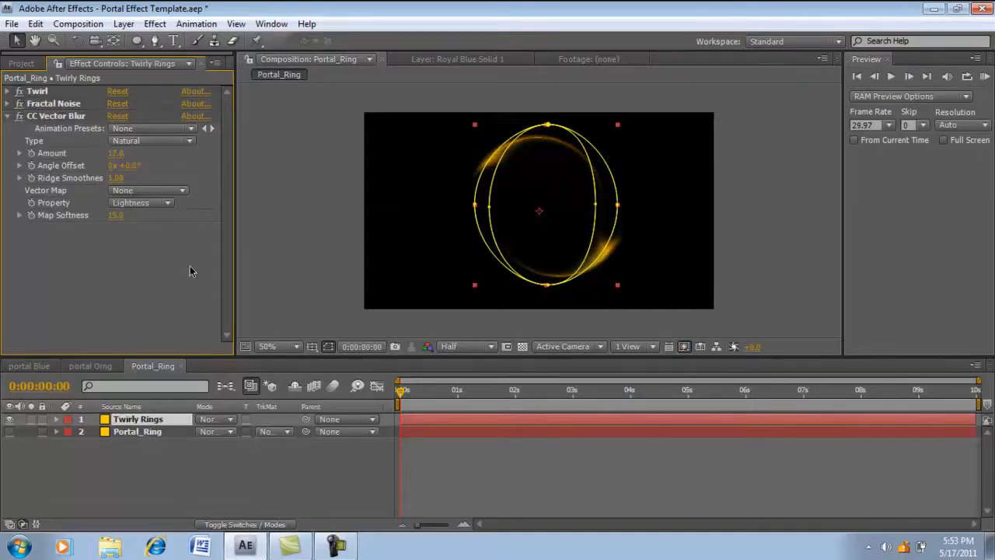
left_click(339, 473)
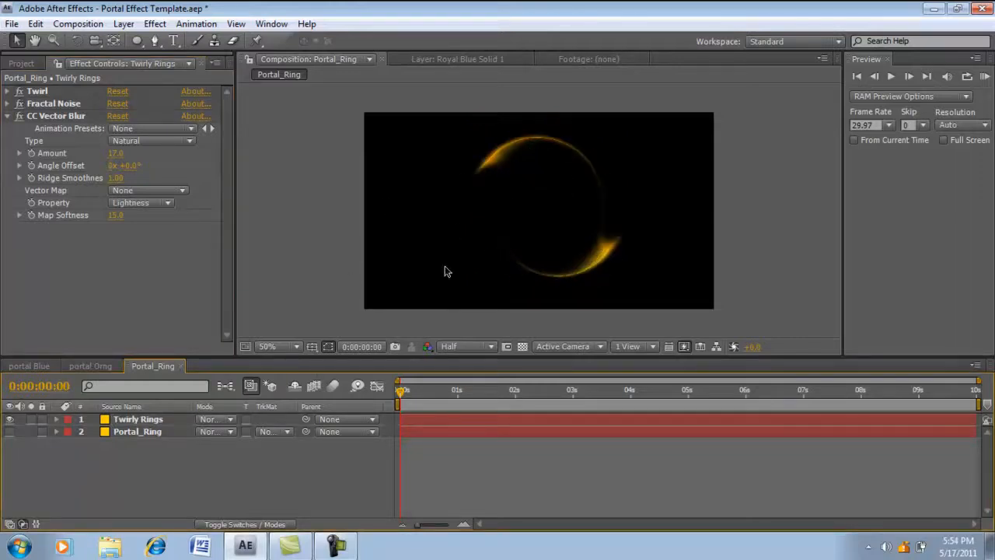
left_click(8, 116)
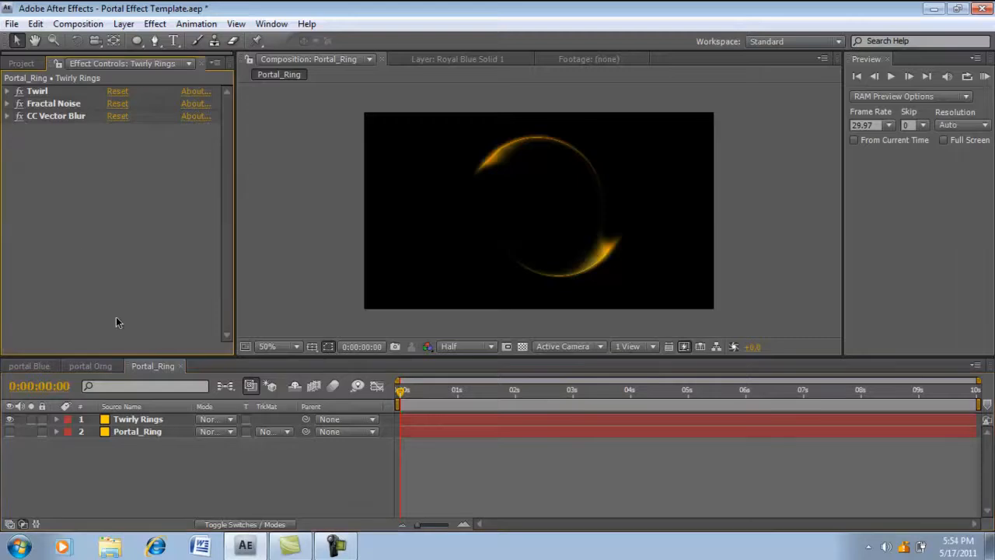
- Look at the finished ring in the portal Orng composition for reference and return to Portal_Ring
left_click(154, 448)
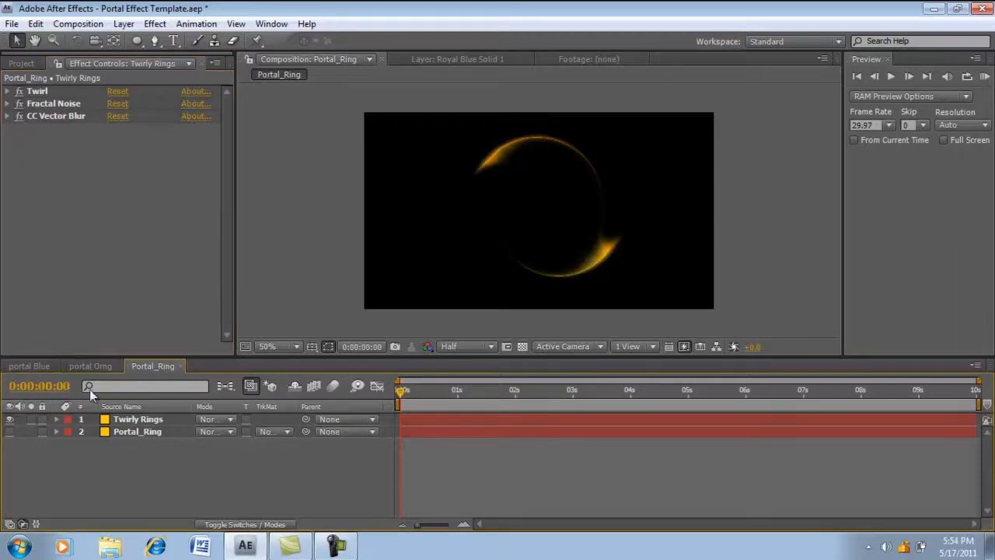
left_click(91, 367)
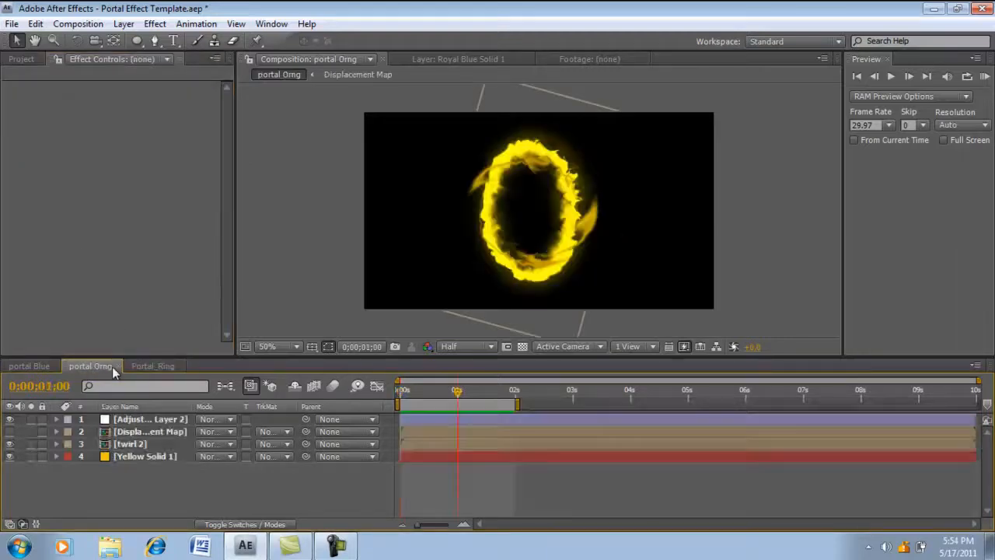
left_click(165, 365)
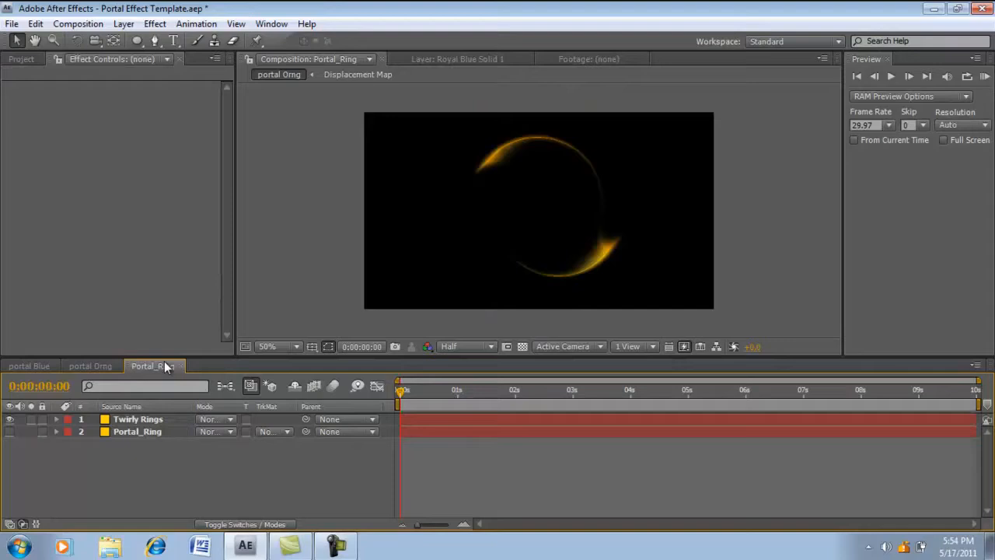
- Duplicate the Twirly Rings layer and set the copy's twirl angle to two revolutions plus about 131°
left_click(145, 424)
key("ctrl+d")
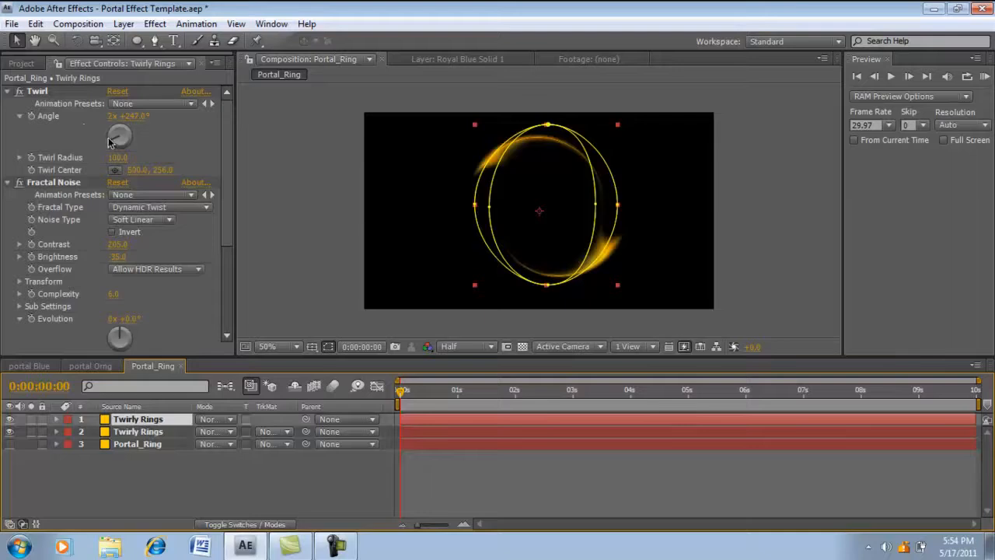
left_click_drag(109, 140, 130, 144)
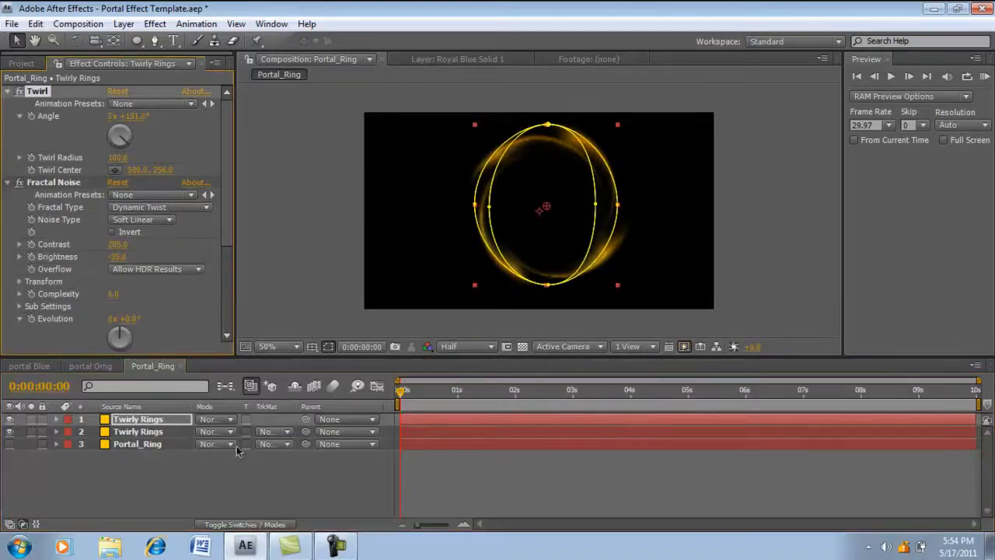
left_click(268, 472)
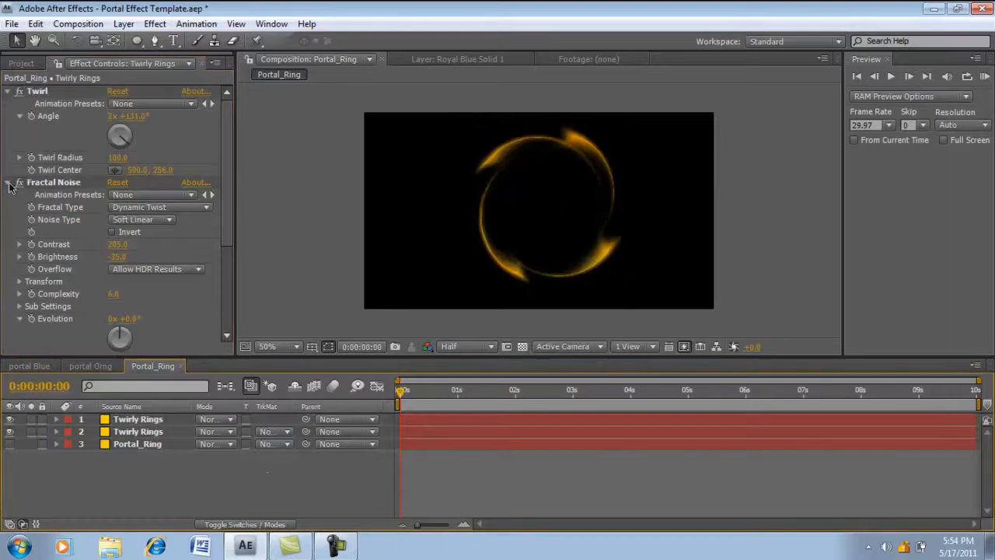
- Pre-compose the two Twirly Rings layers together into a new composition named Twirl_Comp
left_click(150, 421)
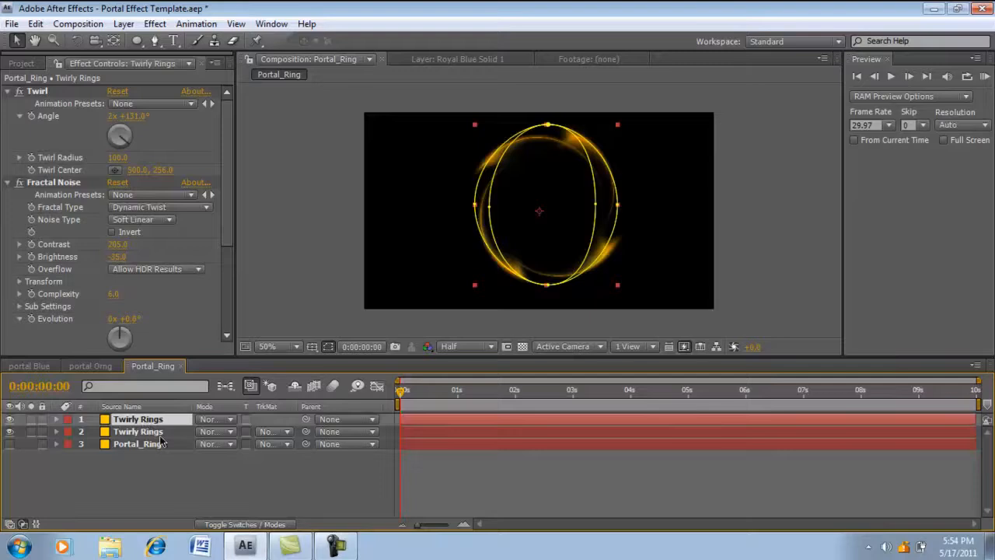
left_click(158, 437)
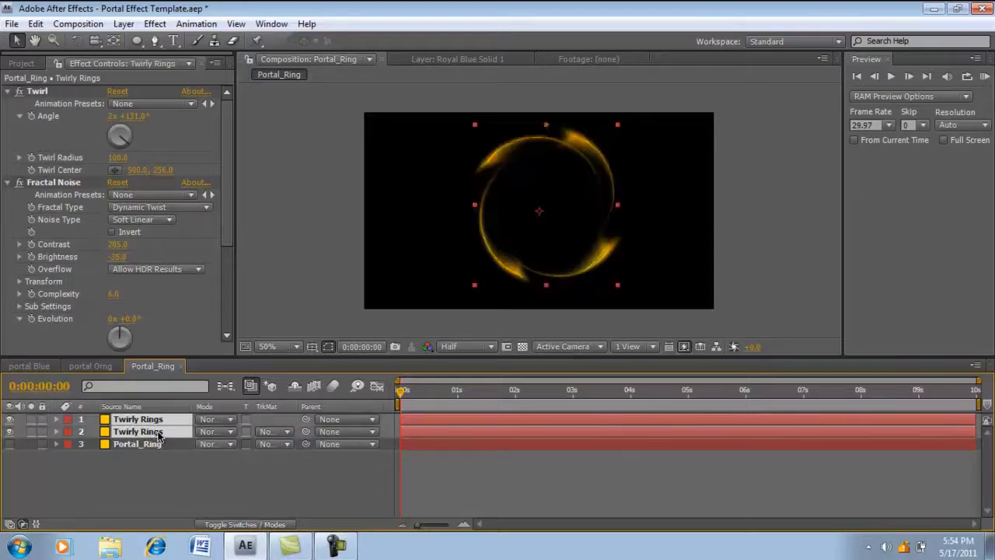
key("ctrl+shift+c")
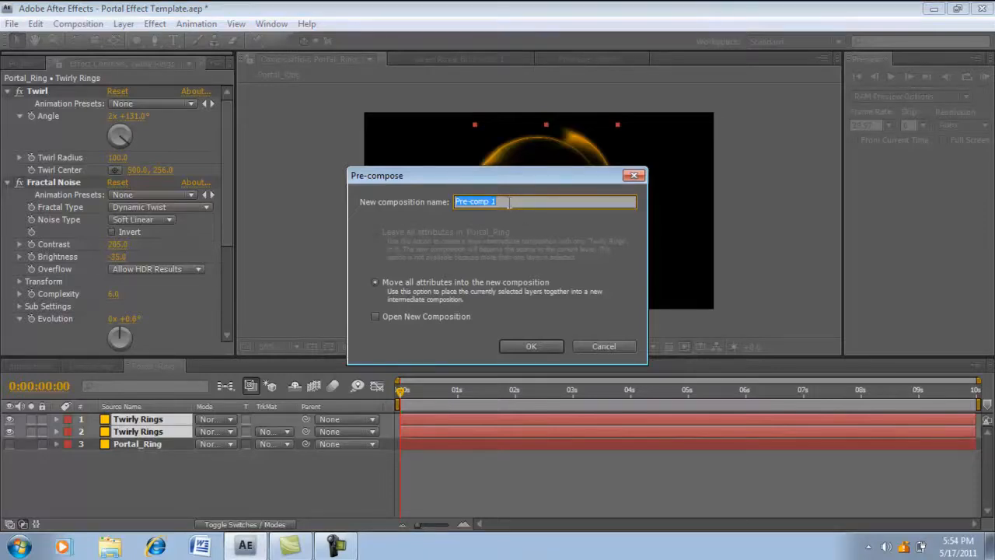
key("BackSpace")
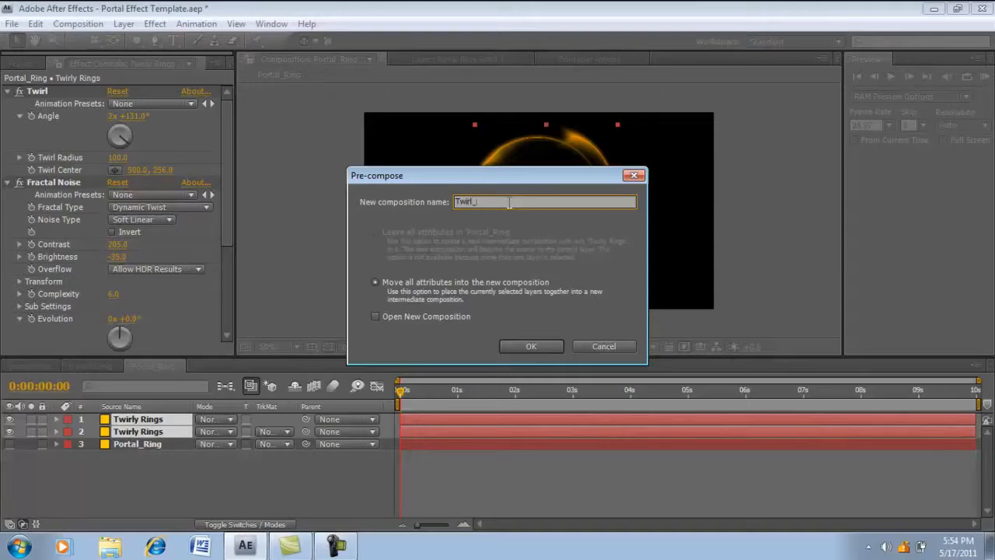
key("Return")
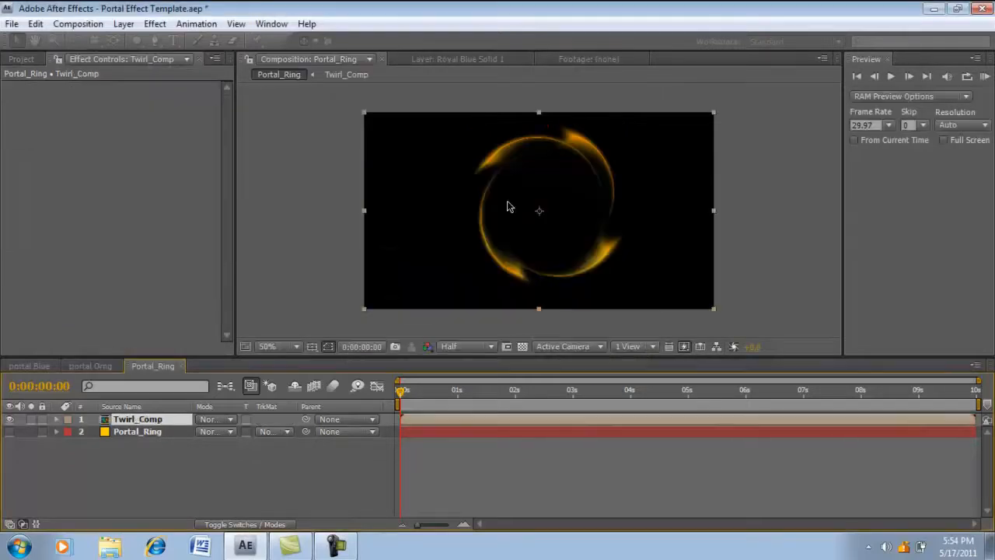
- Show the Portal_Ring layer again and shift Twirl_Comp left so its rings surround the yellow portal ring
left_click(10, 433)
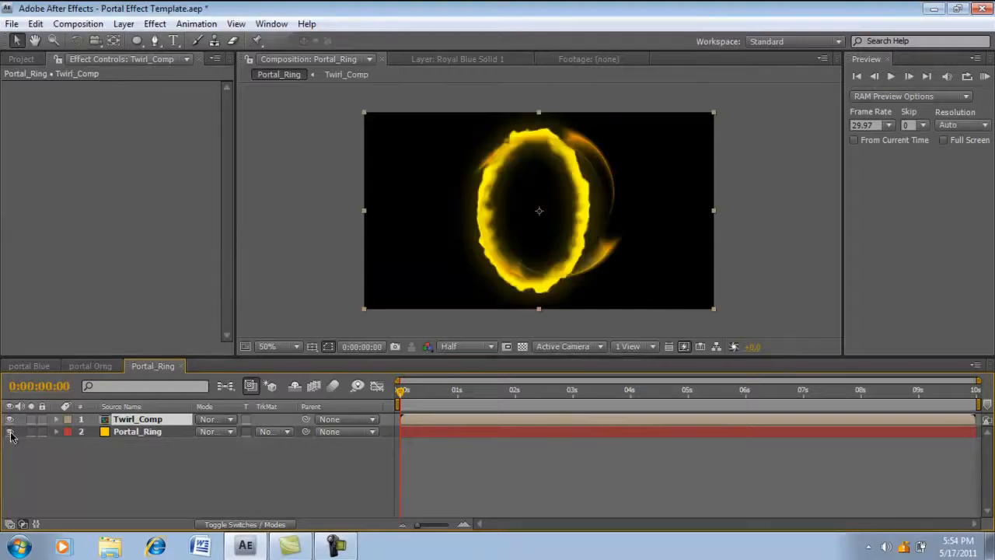
left_click_drag(522, 216, 506, 217)
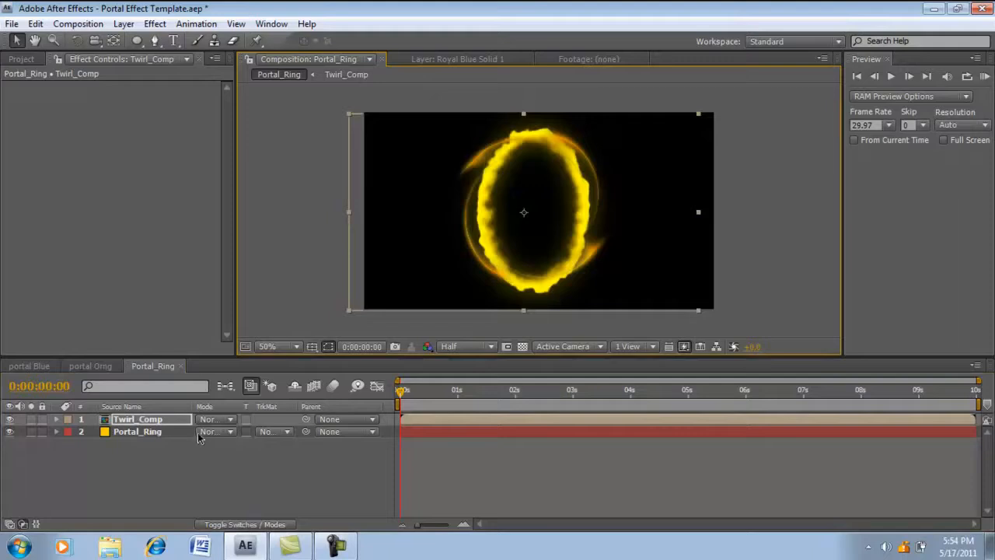
- Keyframe Twirl_Comp's rotation from 0° at the first frame to about 272° at the last frame, and preview the spin
left_click(166, 423)
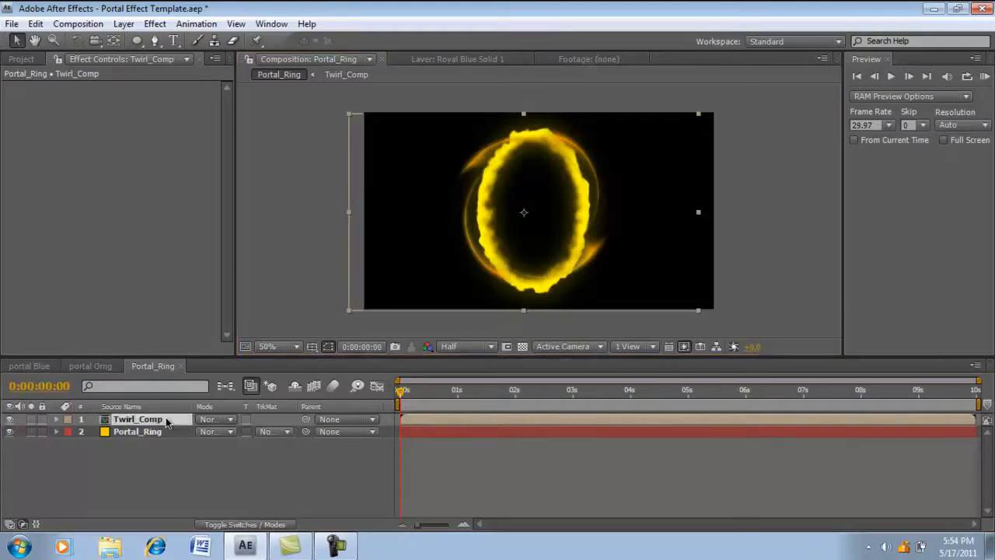
key("r")
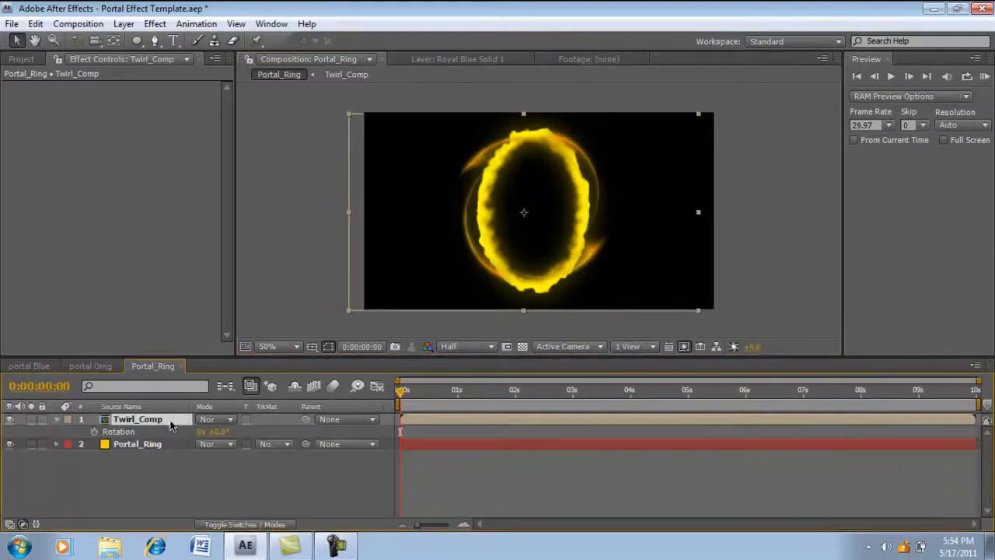
left_click(94, 431)
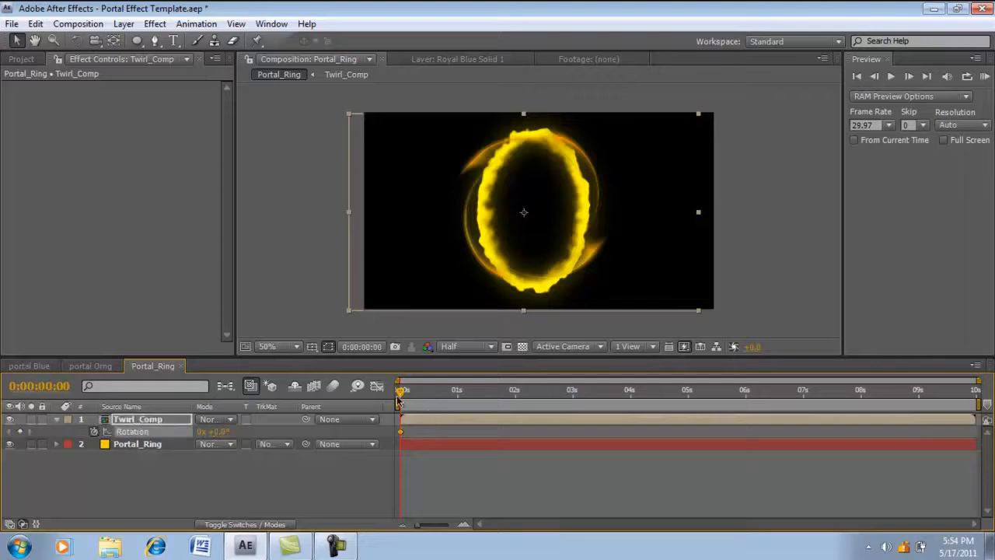
left_click_drag(402, 397, 980, 396)
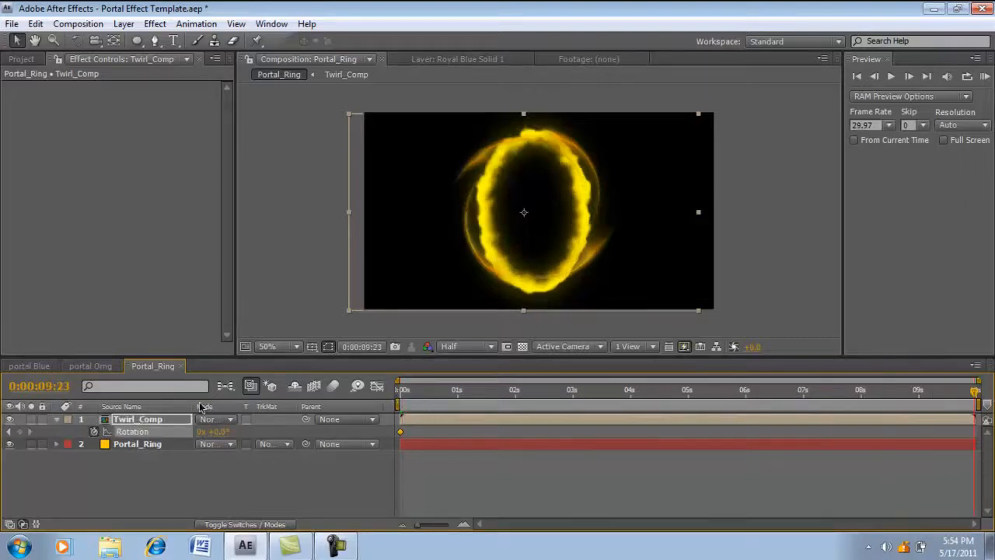
left_click_drag(221, 432, 422, 437)
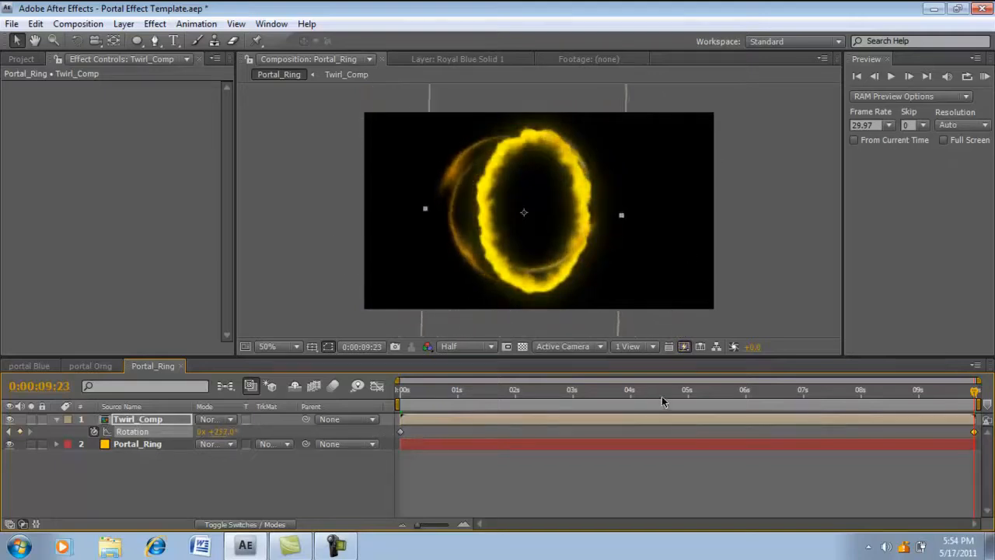
left_click_drag(661, 397, 499, 404)
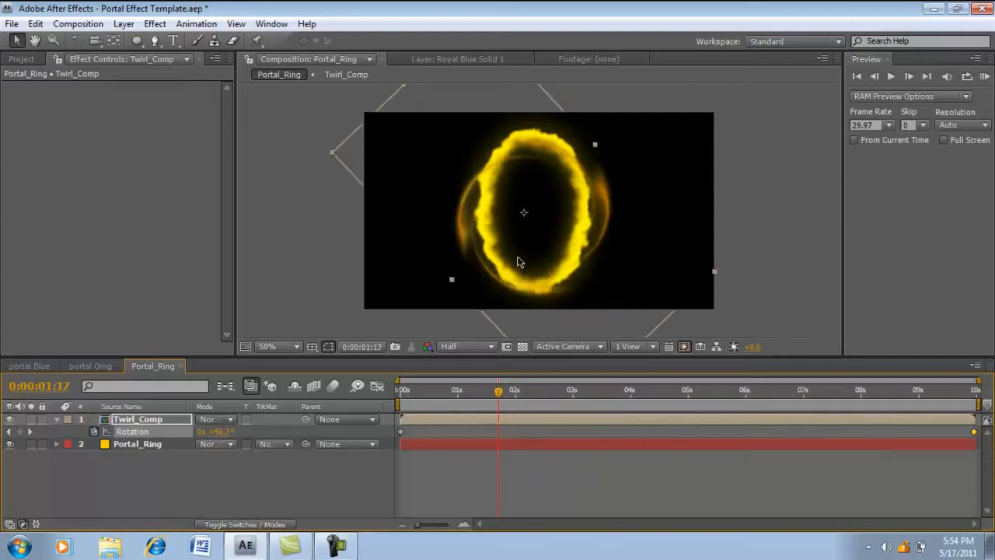
left_click(56, 420)
- Reposition and slightly scale Twirl_Comp to fit closely around the yellow ring, and check its fit around the three-second mark
left_click_drag(522, 211, 520, 209)
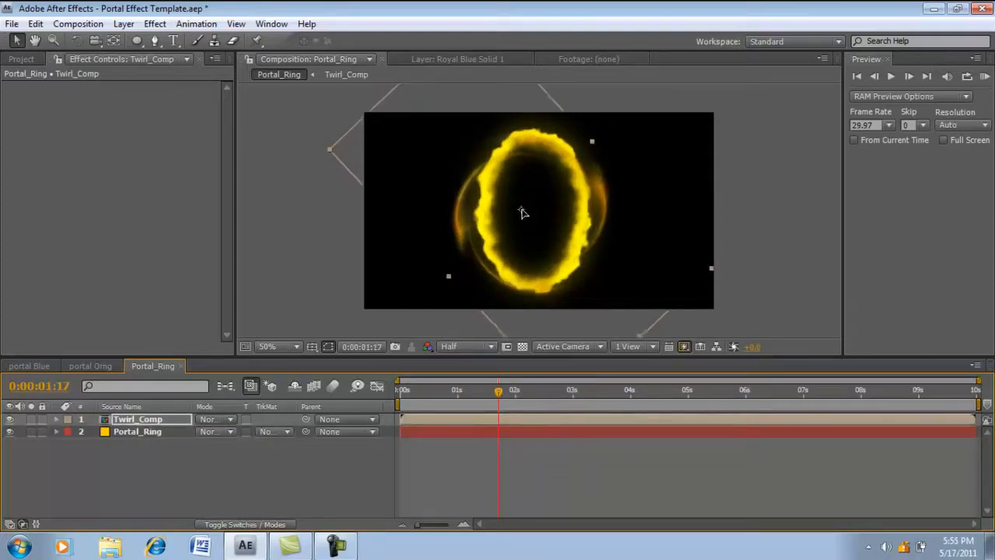
left_click_drag(449, 277, 459, 268)
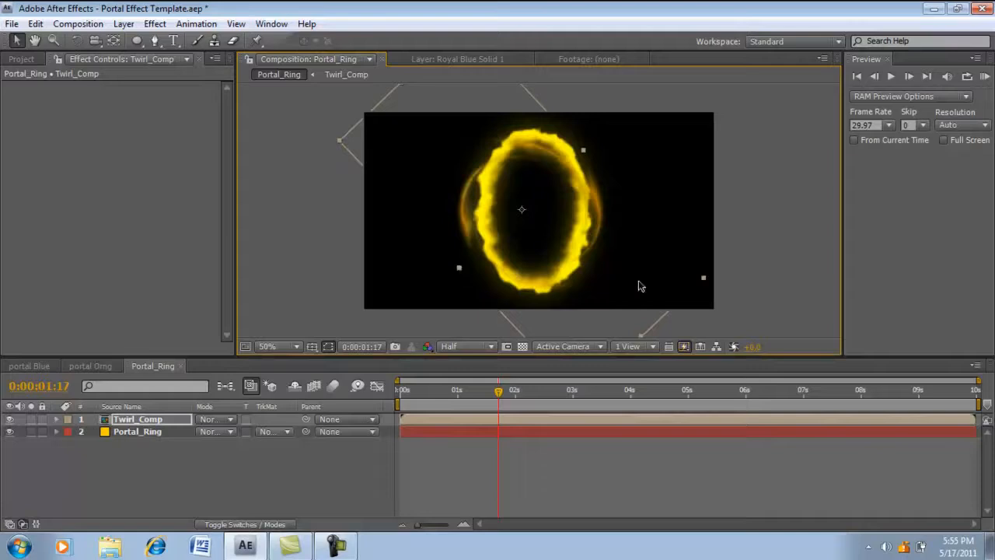
left_click_drag(642, 340, 620, 314)
left_click_drag(521, 207, 526, 209)
left_click_drag(463, 271, 458, 275)
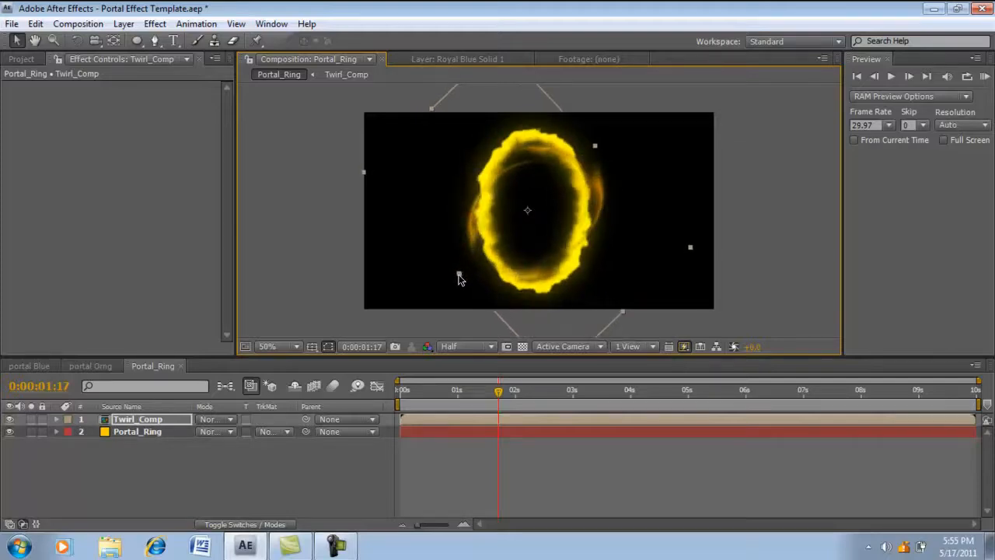
left_click_drag(527, 212, 525, 212)
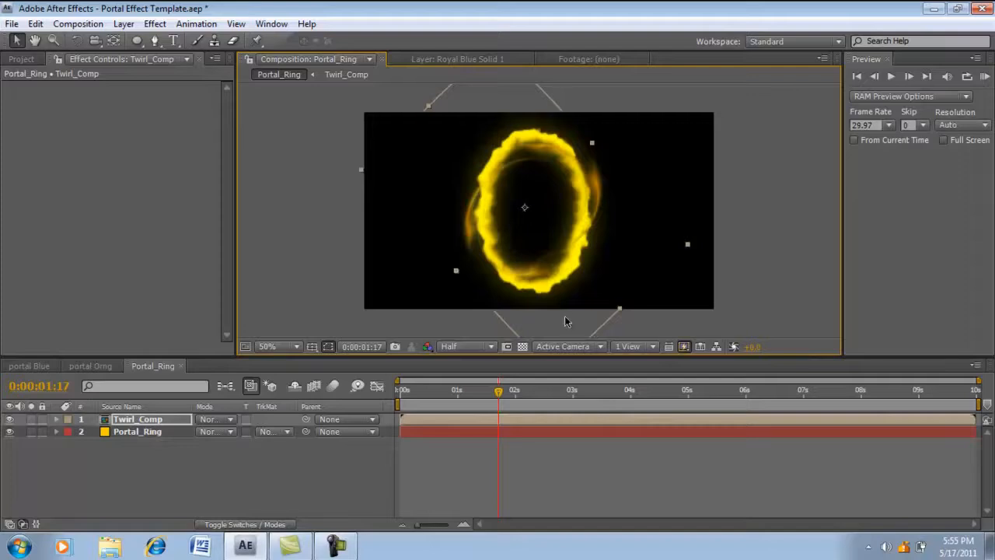
left_click_drag(621, 311, 631, 316)
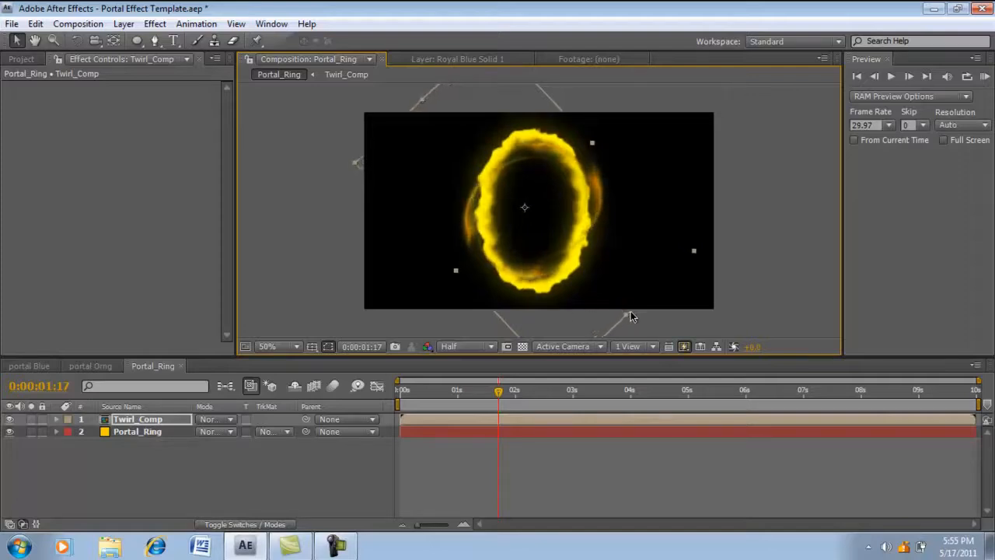
left_click_drag(499, 392, 582, 400)
left_click(307, 463)
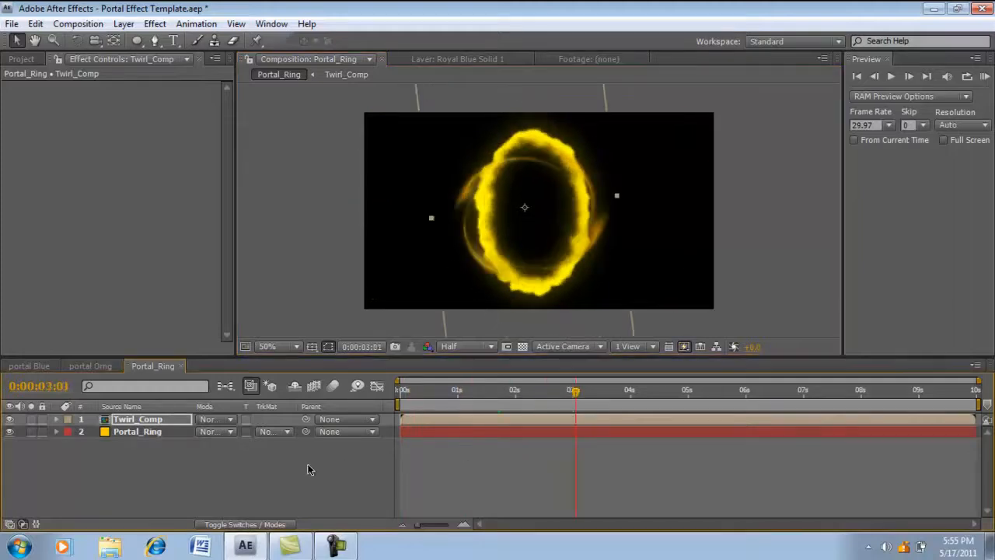
- Set the Twirl_Comp layer's blending mode to Add
left_click(210, 421)
left_click(233, 215)
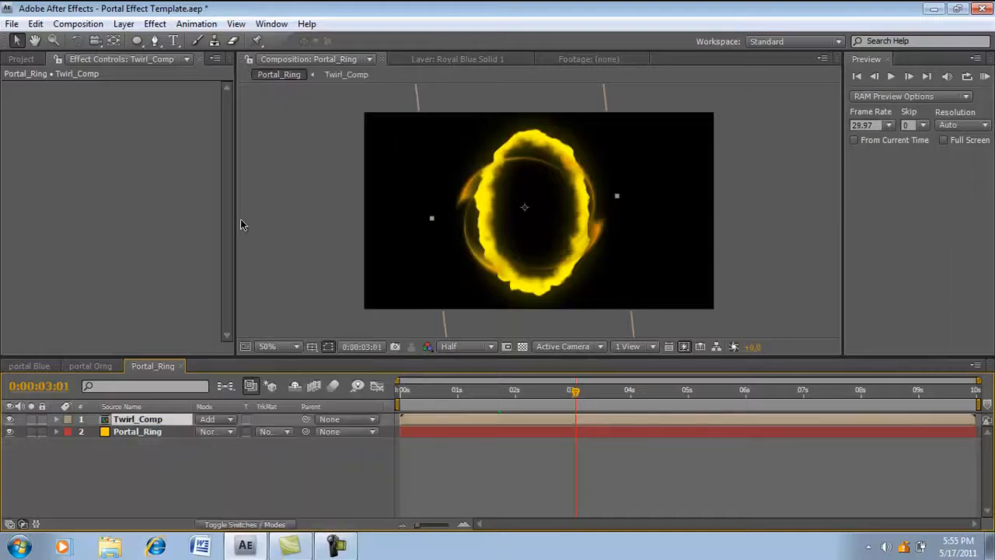
left_click(299, 464)
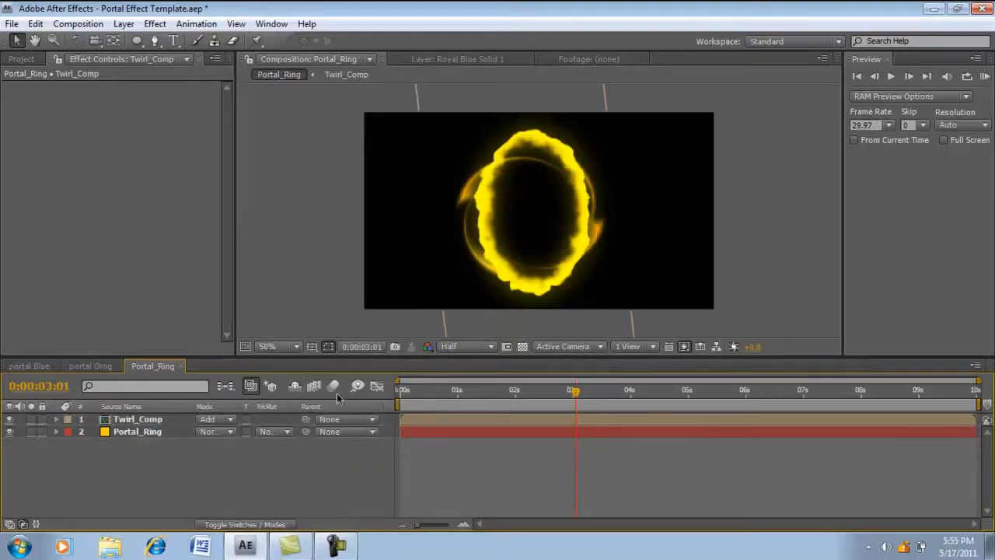
- Nudge Twirl_Comp slightly to the right to center it on the yellow ring, and deselect it
left_click(132, 420)
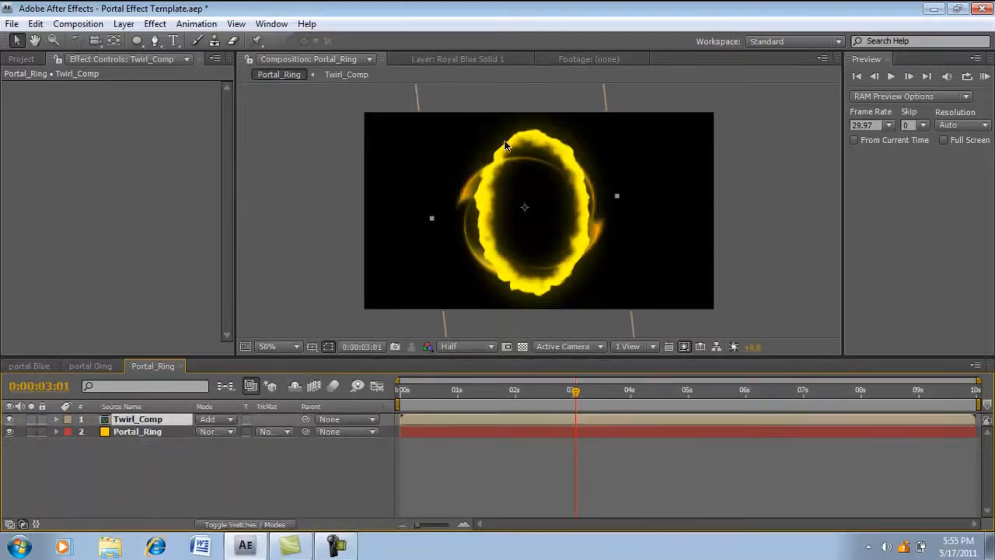
left_click_drag(529, 208, 531, 208)
left_click(159, 482)
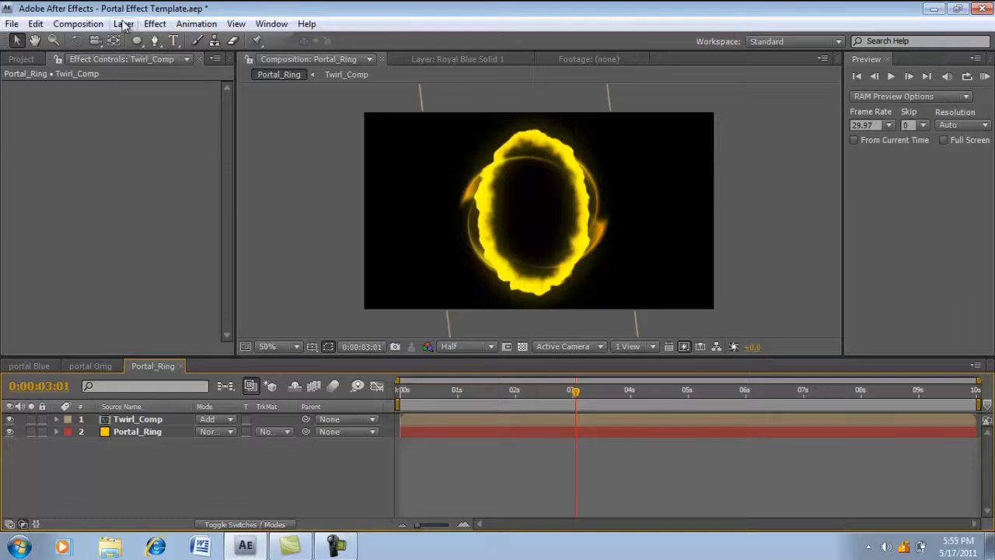
- Create a white 960 × 540 px solid named Displacement
right_click(138, 465)
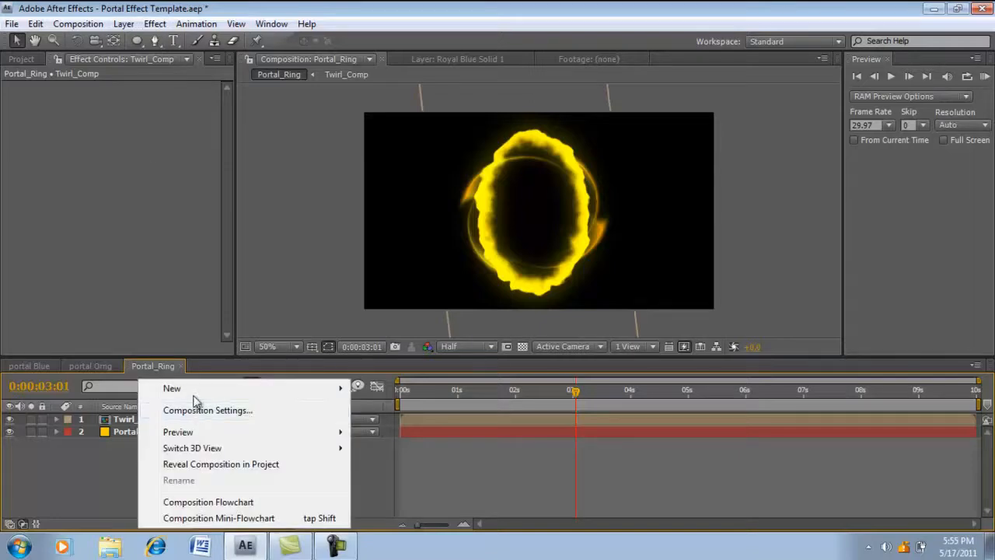
mouse_move(342, 388)
left_click(400, 427)
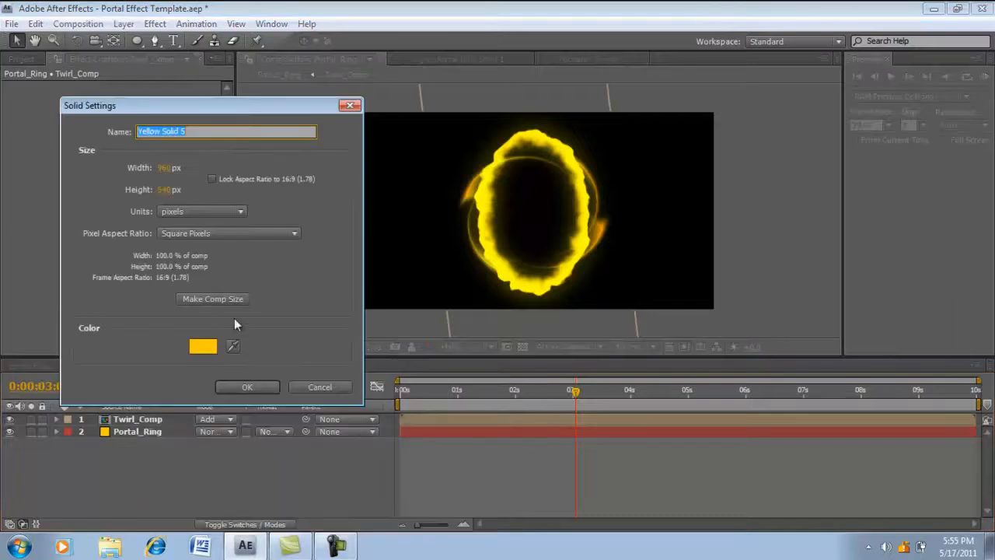
left_click(198, 347)
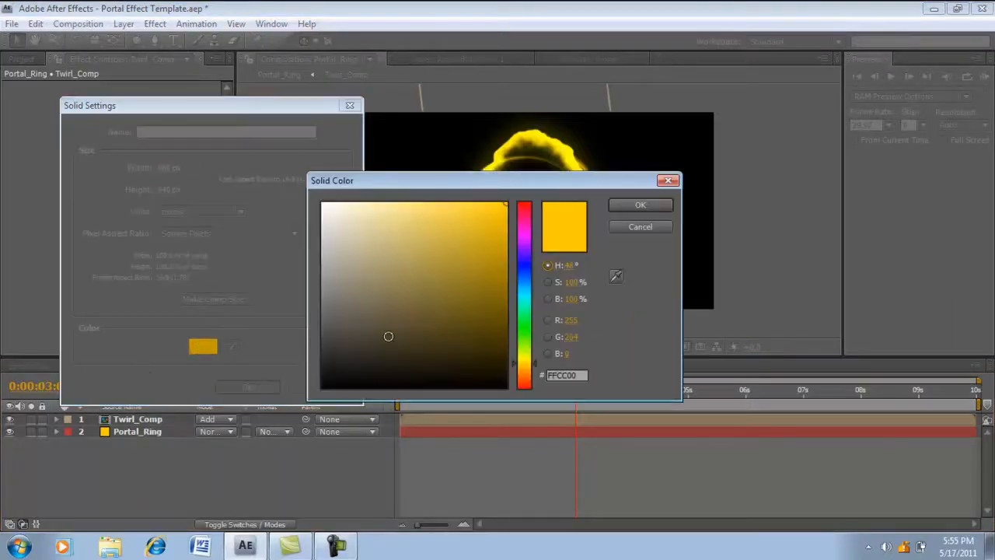
left_click_drag(388, 337, 226, 176)
left_click(637, 204)
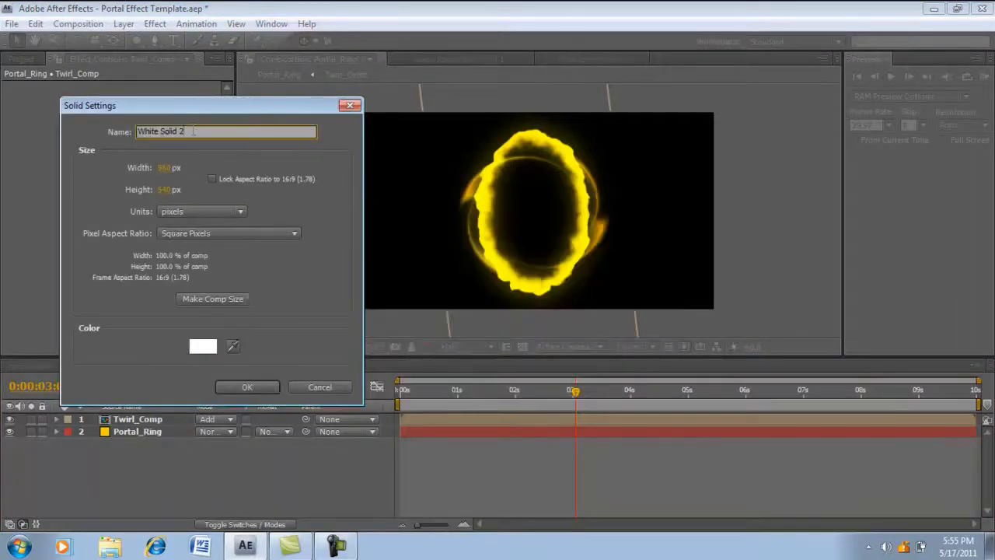
key("BackSpace")
type("Displacement")
key("Return")
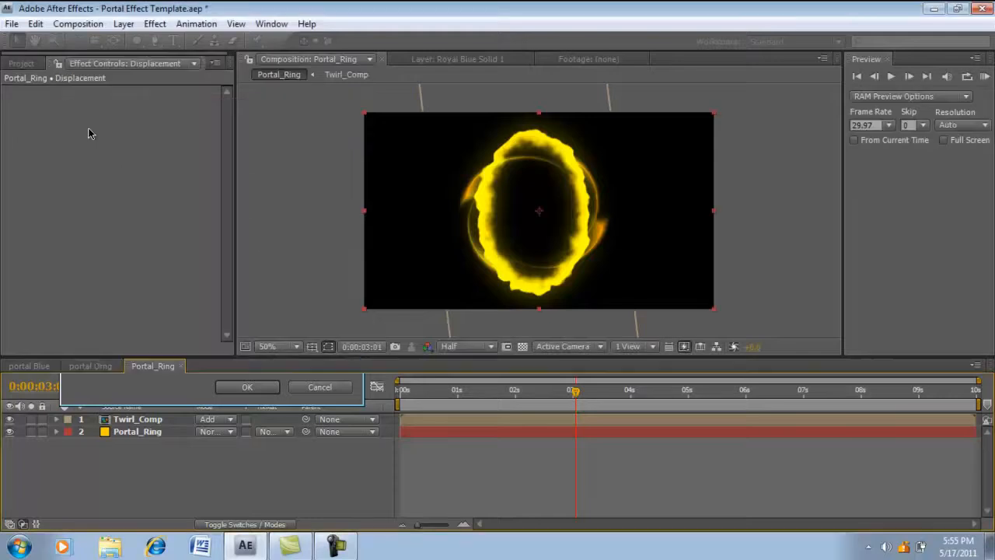
- Hide the Twirl_Comp and Portal_Ring layers and draw an upright elliptical mask on Displacement, roughly the size of the portal ring
left_click_drag(9, 432, 9, 444)
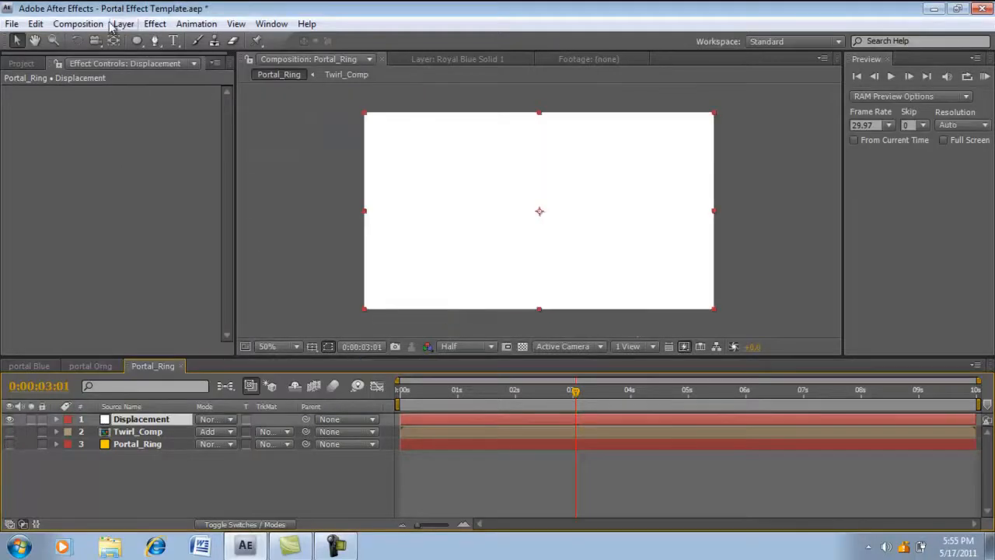
left_click(136, 41)
left_click_drag(495, 146, 610, 293)
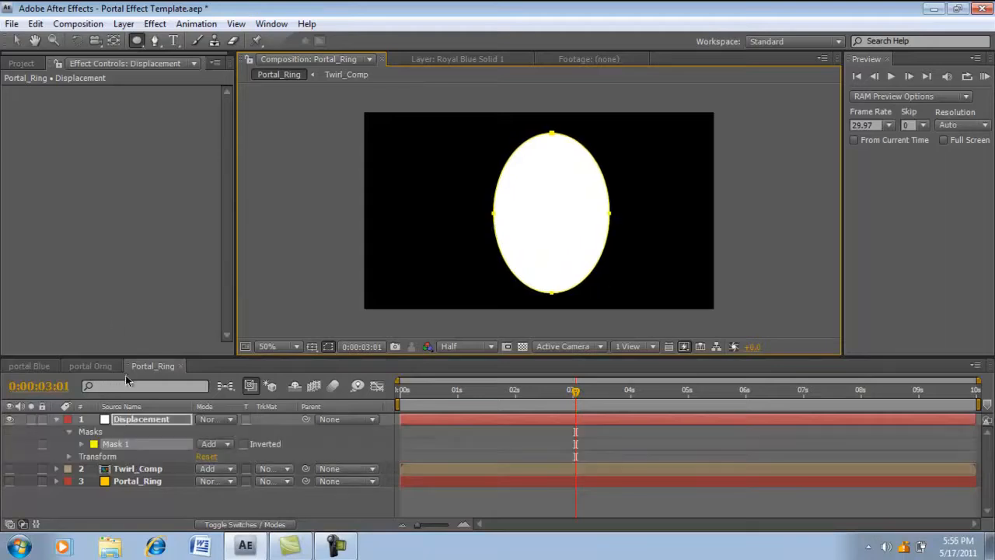
- Feather the Displacement mask to give the white ellipse a soft edge, and collapse the layer's properties
key("f")
left_click_drag(213, 446, 250, 446)
left_click(56, 419)
left_click(137, 419)
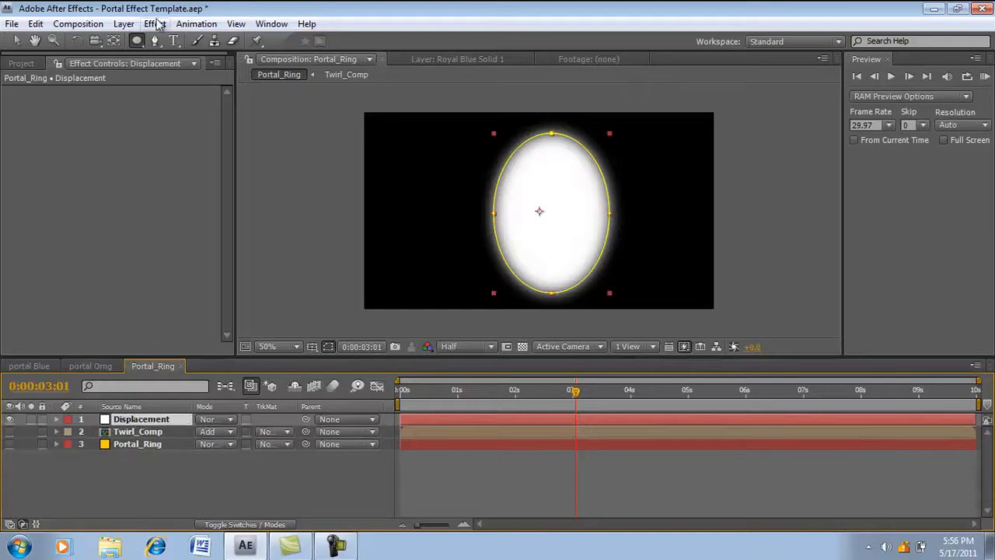
- Apply Turbulent Displace to the Displacement layer with amount 62, size 17 and complexity about 2.5
left_click(155, 23)
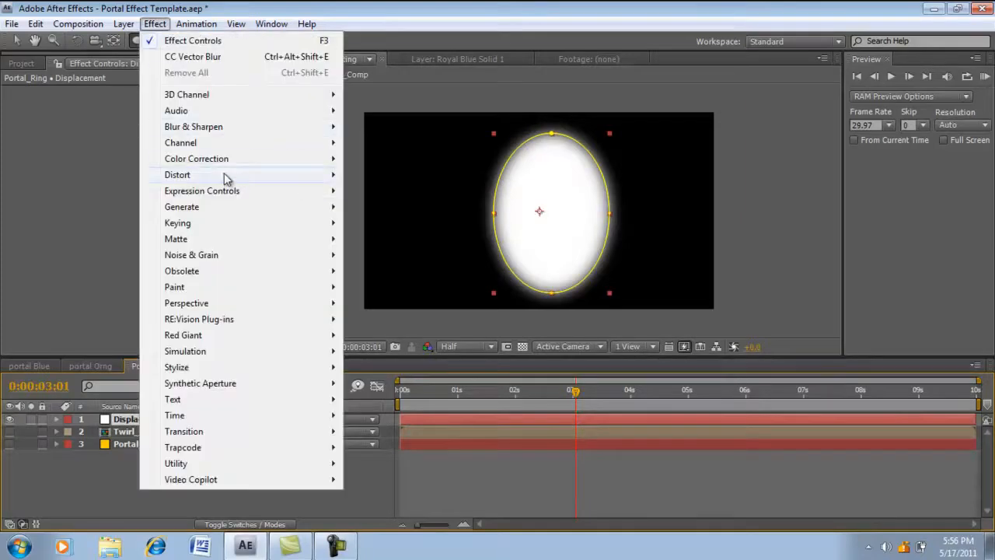
mouse_move(229, 178)
left_click(384, 524)
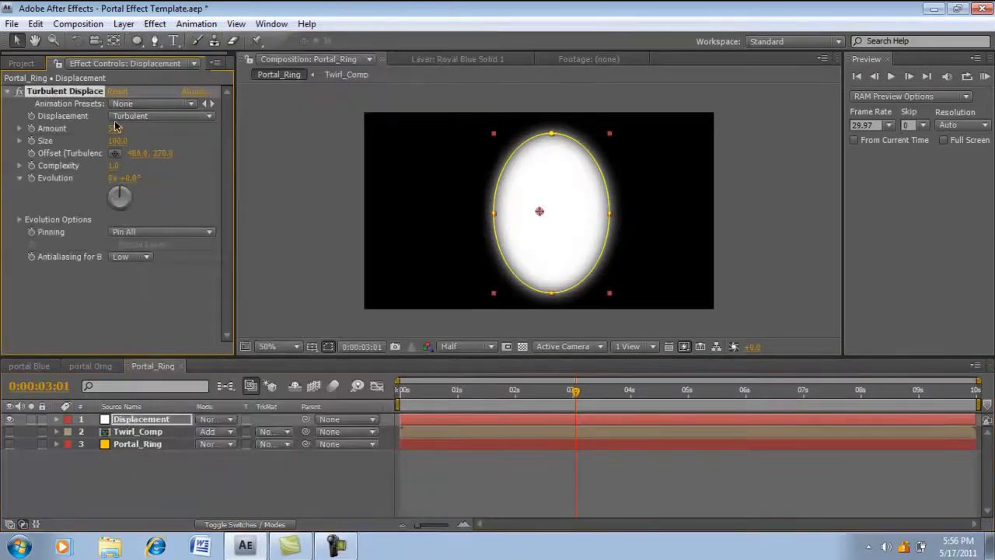
left_click_drag(128, 127, 54, 140)
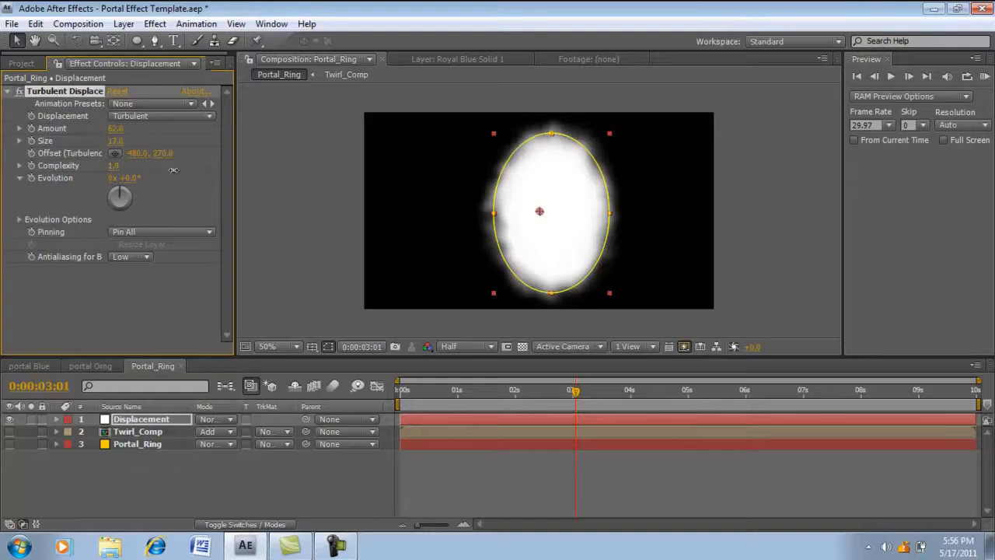
left_click_drag(174, 170, 206, 171)
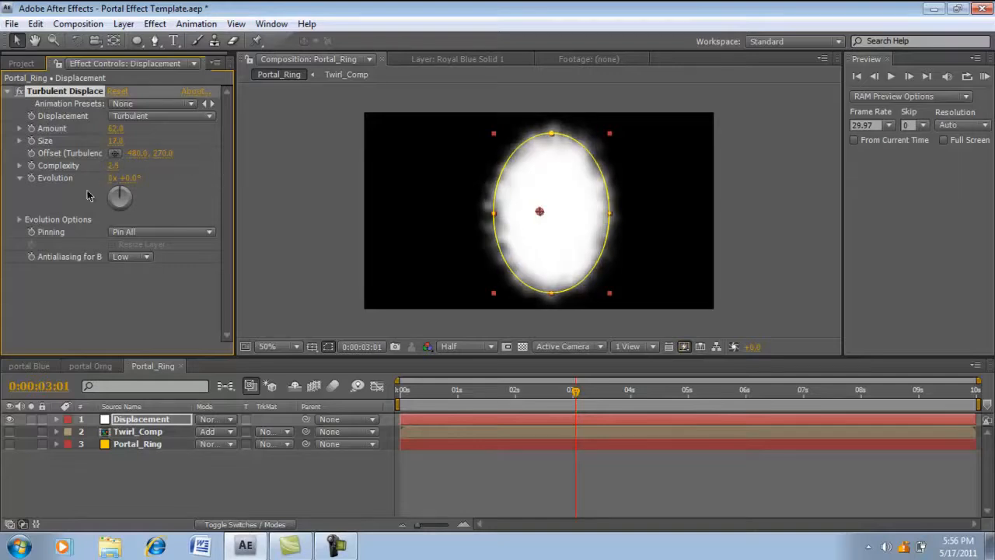
- Keyframe the Turbulent Displace Evolution on Displacement from 0 revolutions at the first frame to 5 revolutions at 0:00:09:23
key("Home")
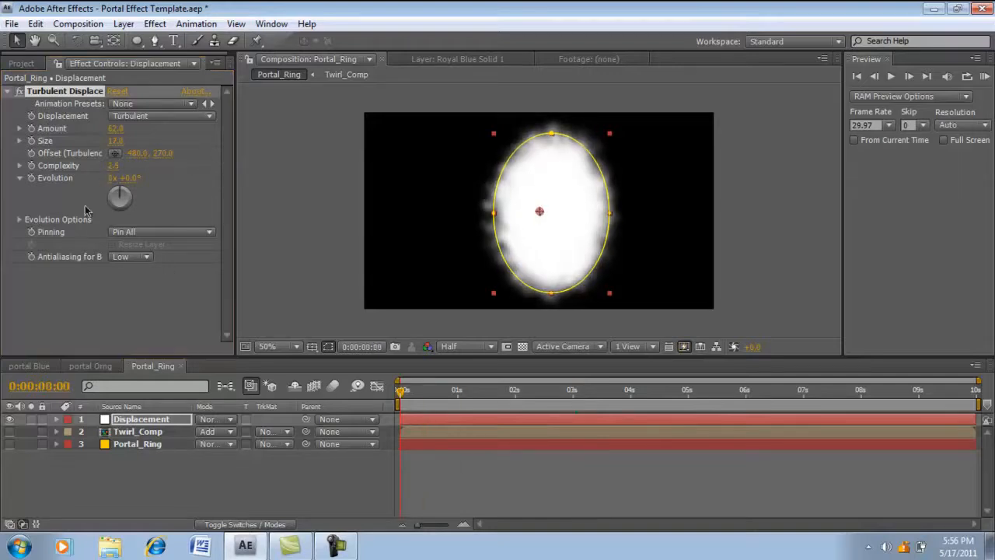
left_click(31, 178)
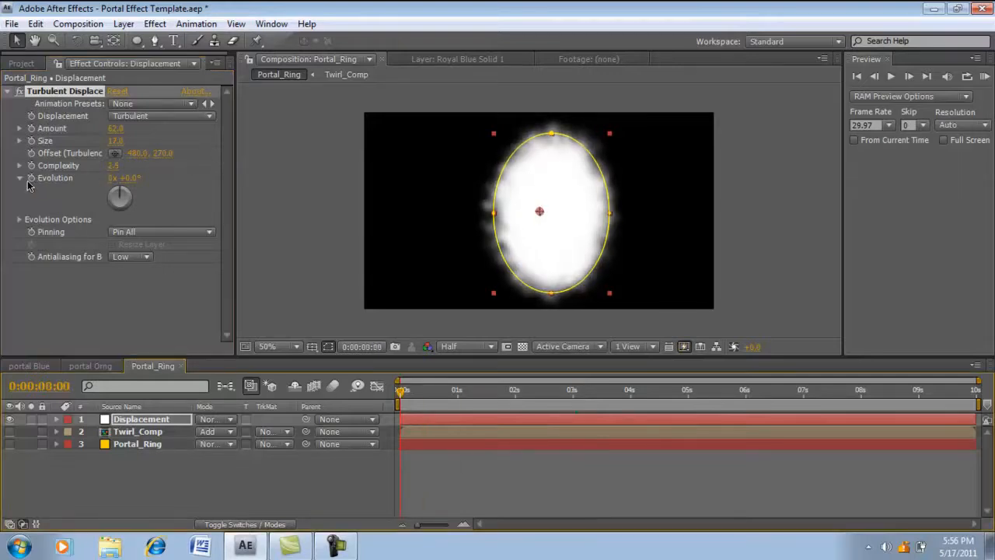
left_click_drag(673, 390, 991, 395)
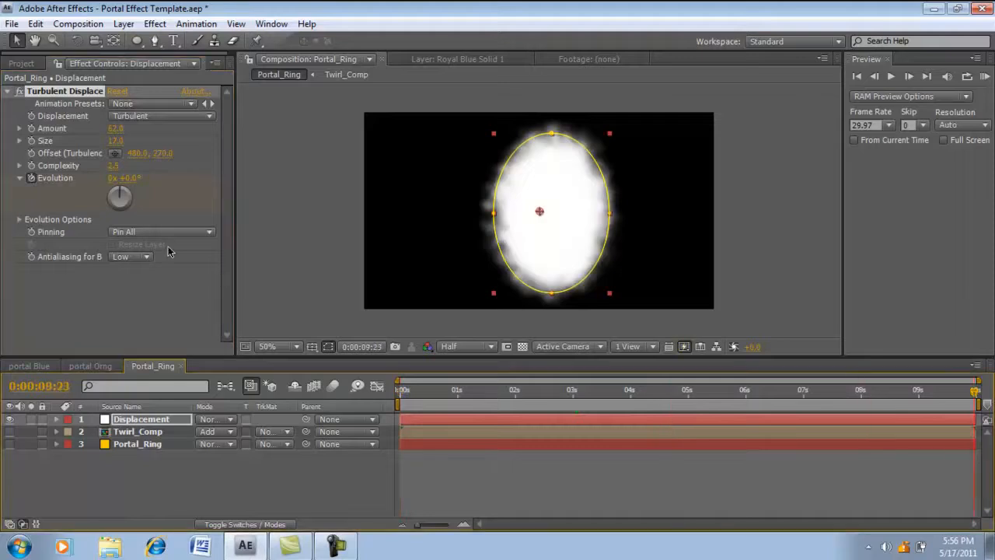
left_click(112, 178)
type("5")
key("Return")
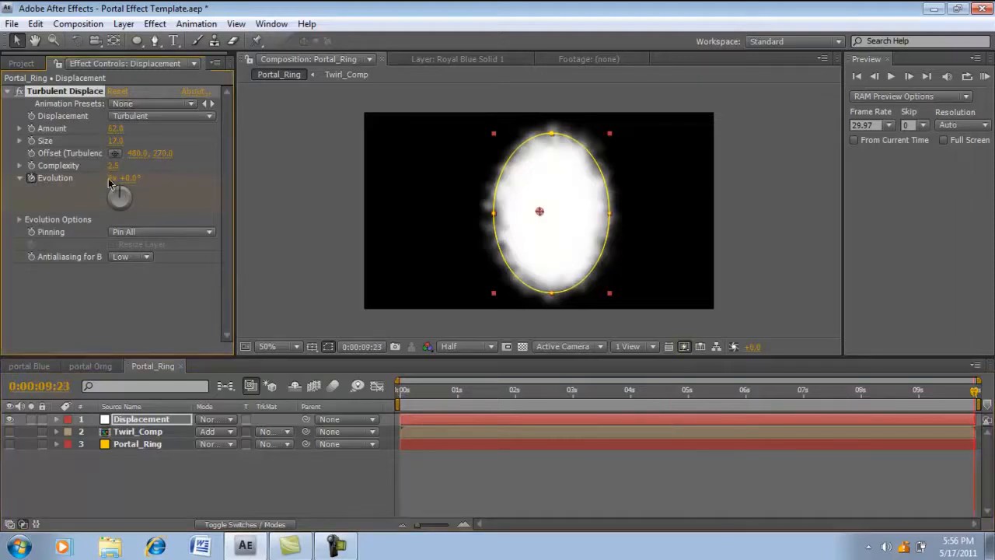
left_click(8, 91)
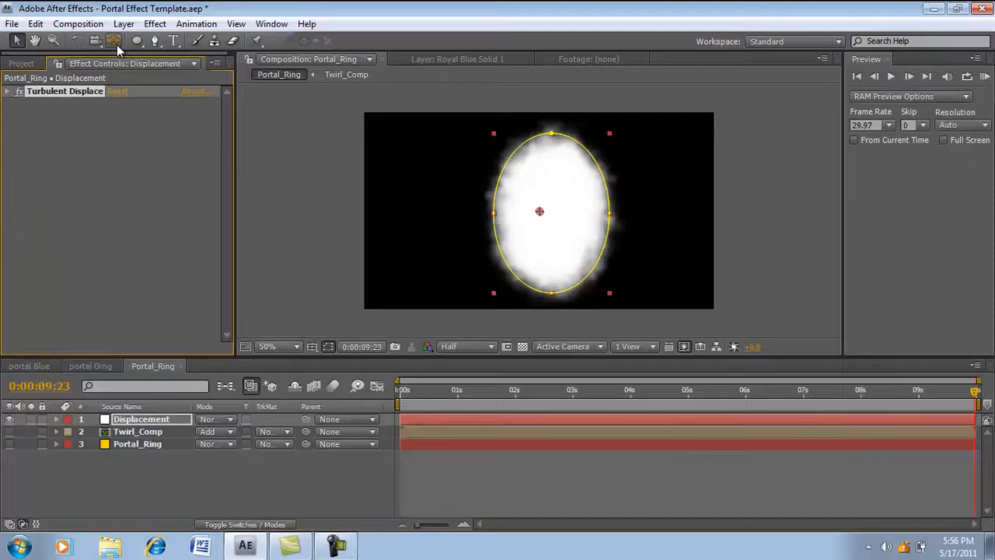
- Apply Fractal Noise to Displacement with fractal type Dynamic Twist, contrast 234 and brightness -35
left_click(154, 24)
mouse_move(203, 256)
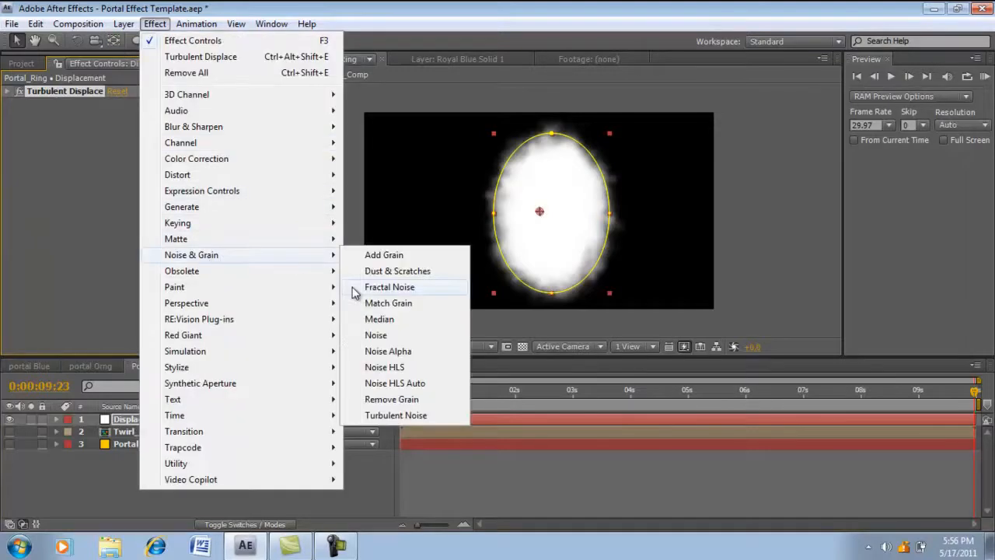
left_click(364, 287)
left_click(131, 131)
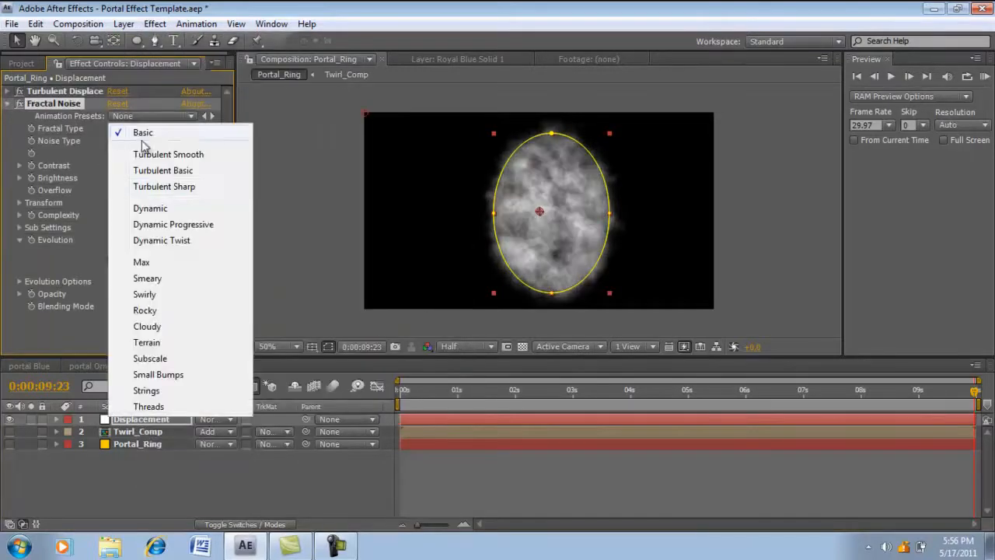
left_click(161, 237)
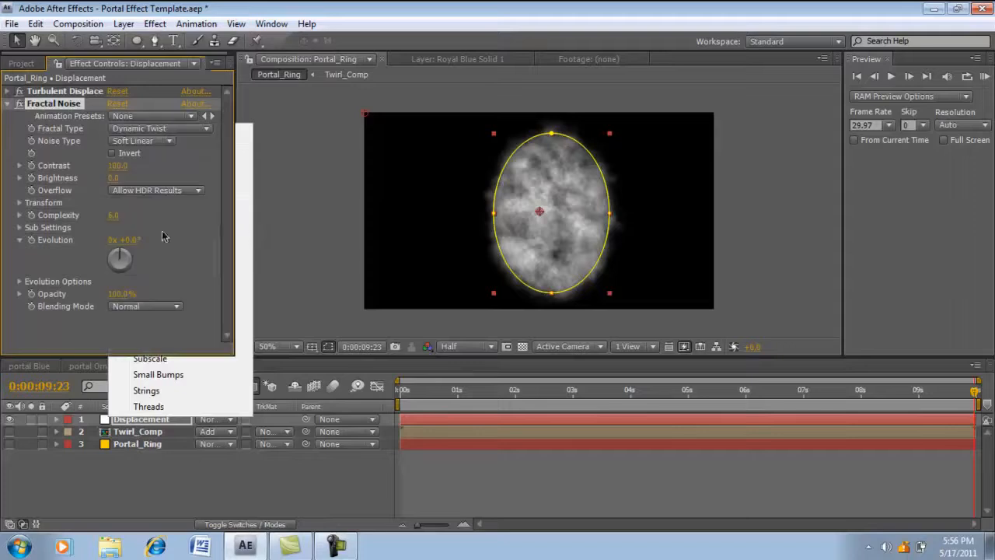
left_click(118, 166)
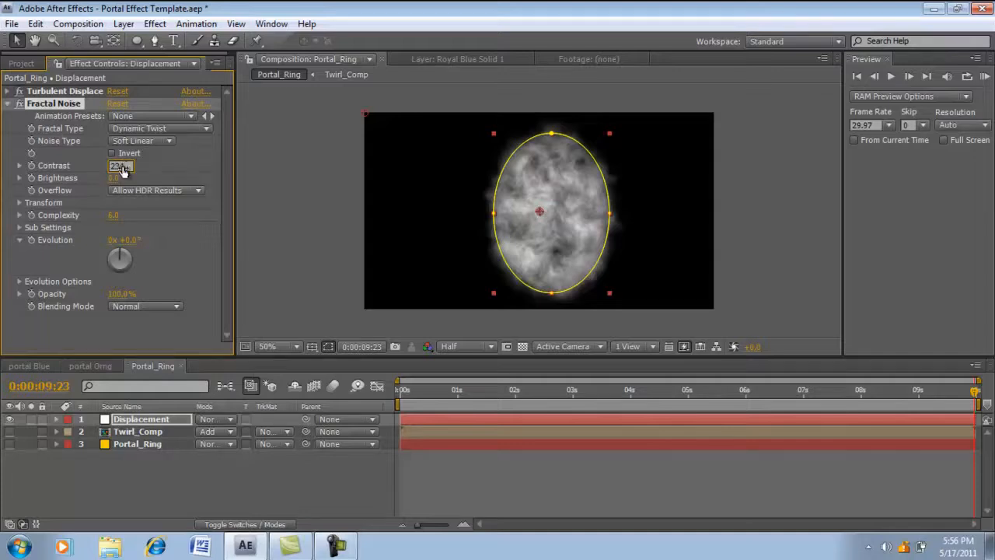
key("Return")
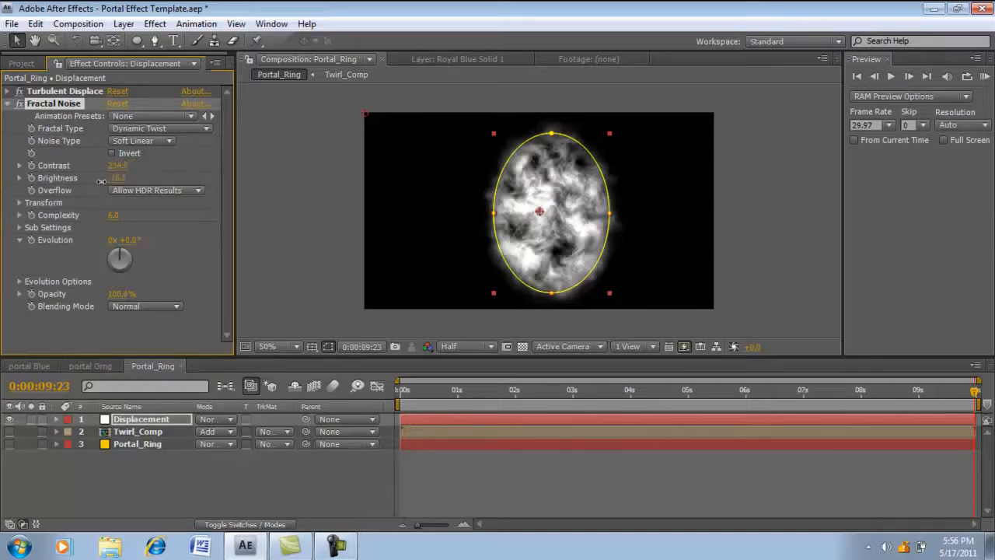
left_click_drag(88, 181, 94, 181)
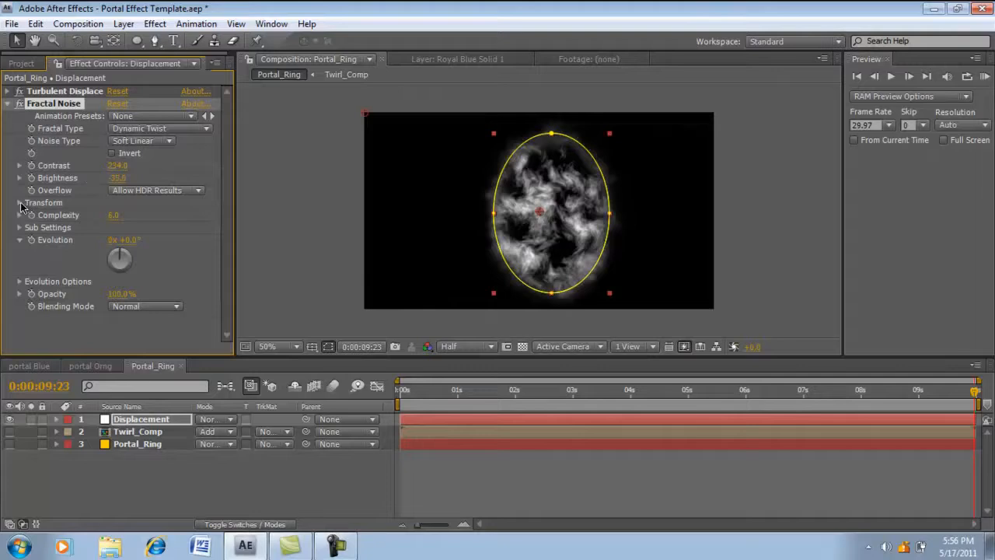
- Reduce the Fractal Noise scale to about 33.8 and collapse the effect's settings
left_click(21, 202)
left_click(32, 239)
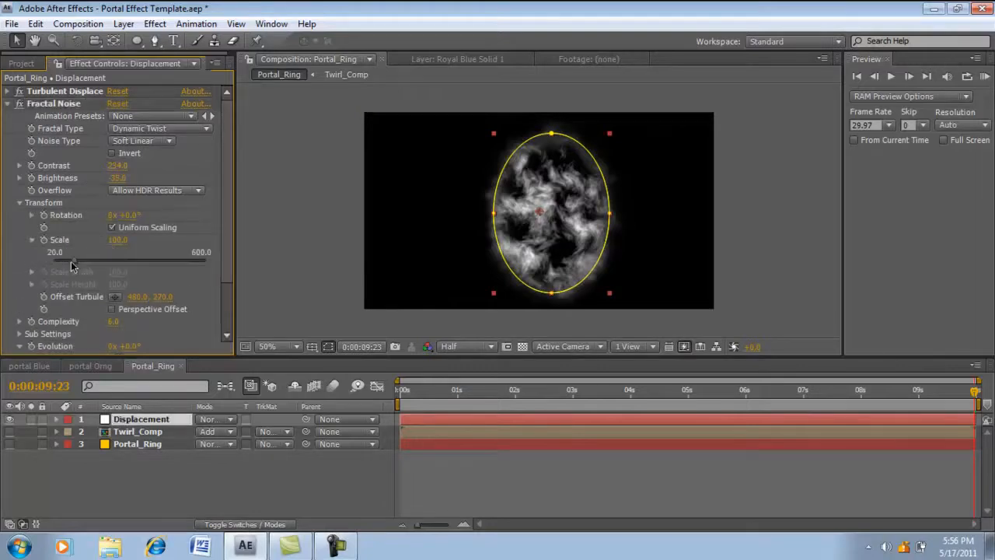
left_click_drag(71, 266, 55, 265)
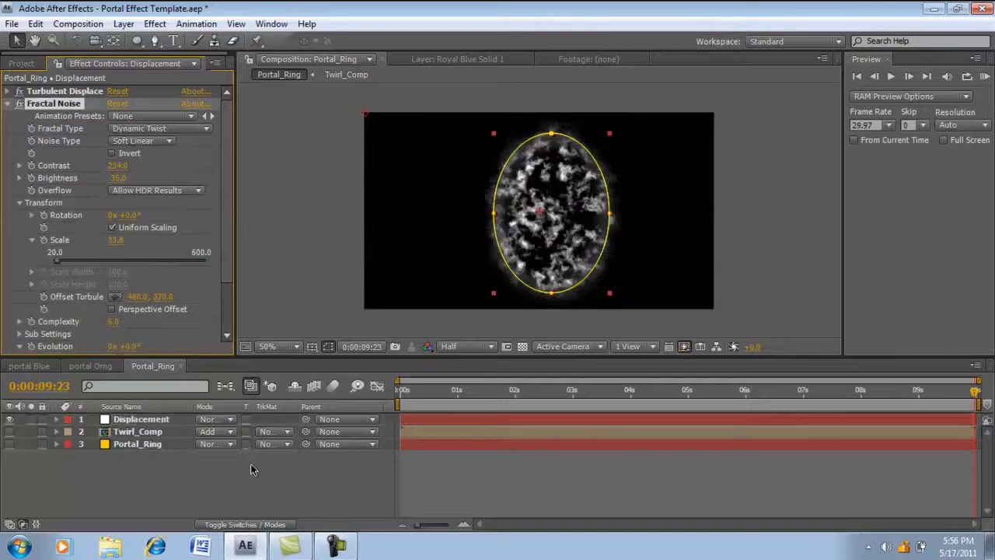
left_click(251, 468)
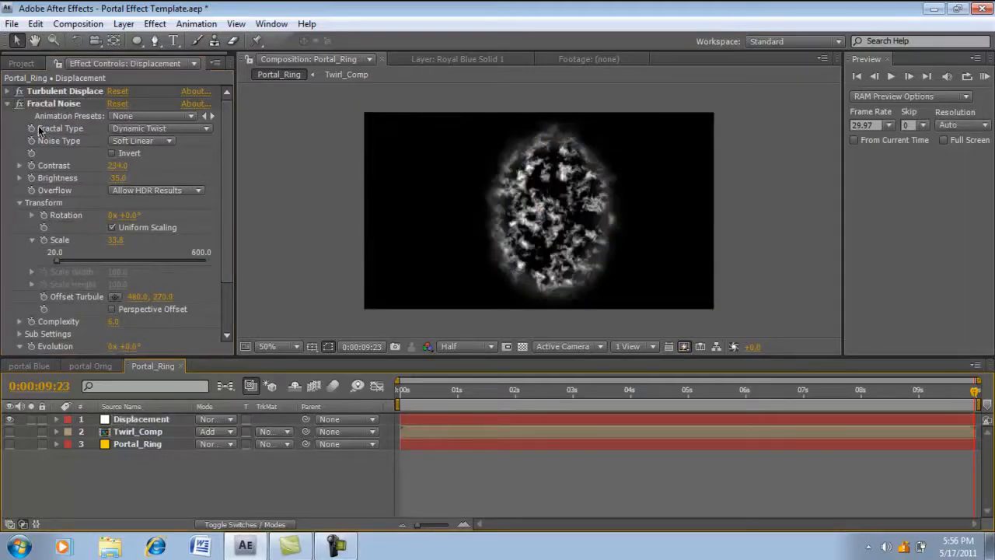
left_click(8, 104)
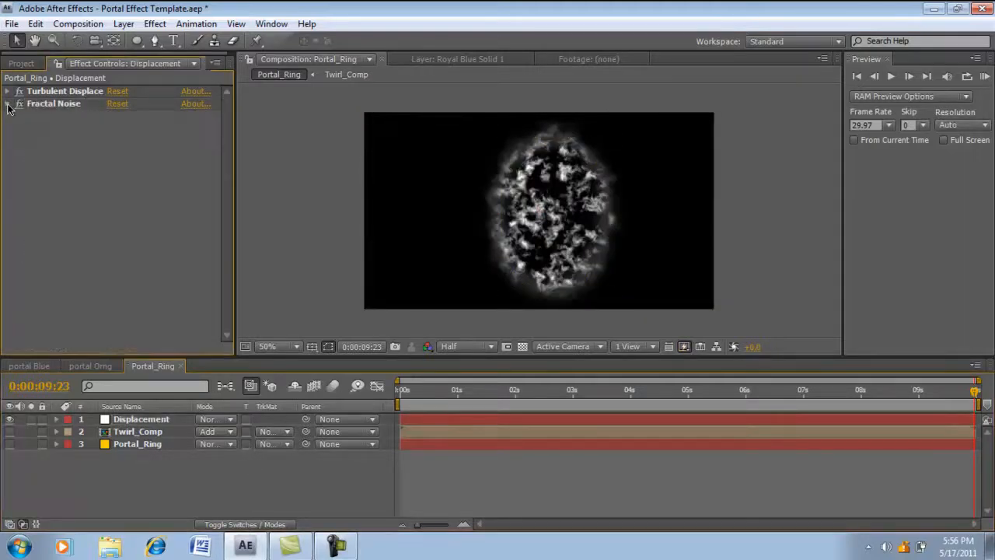
- Apply CC Vector Blur to the Displacement layer with an amount of about 25 to turn the noise into cell-like veins
left_click(155, 24)
left_click(96, 300)
left_click(121, 429)
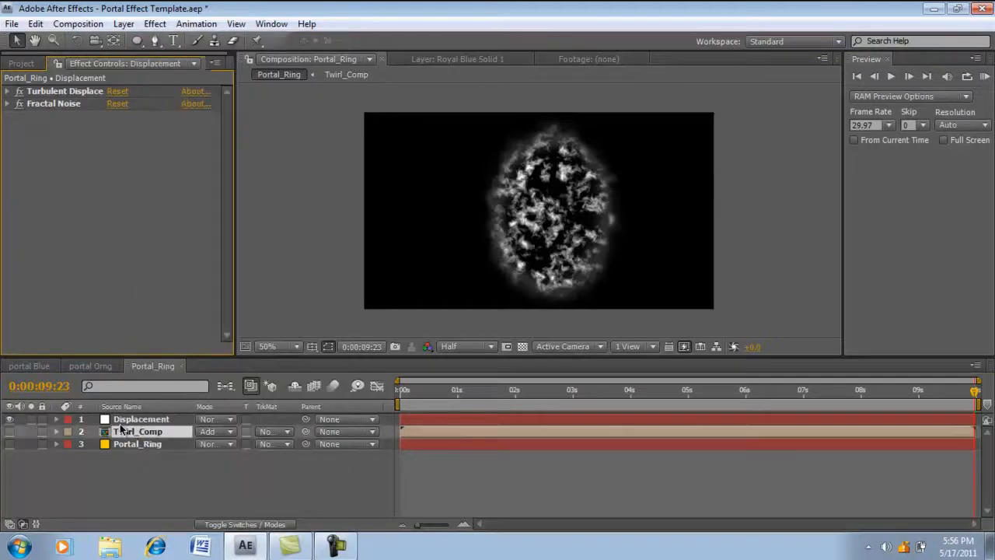
left_click(122, 420)
left_click(154, 24)
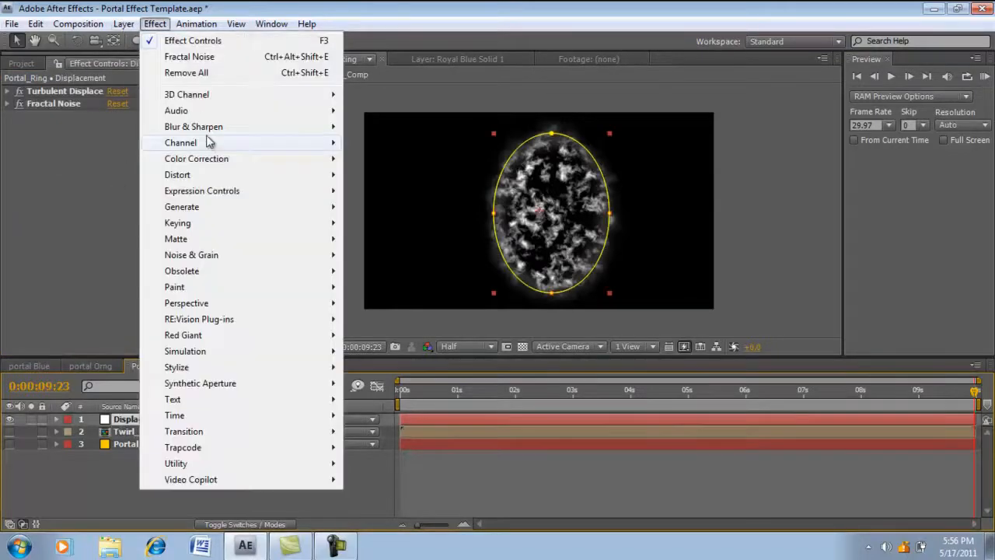
mouse_move(211, 174)
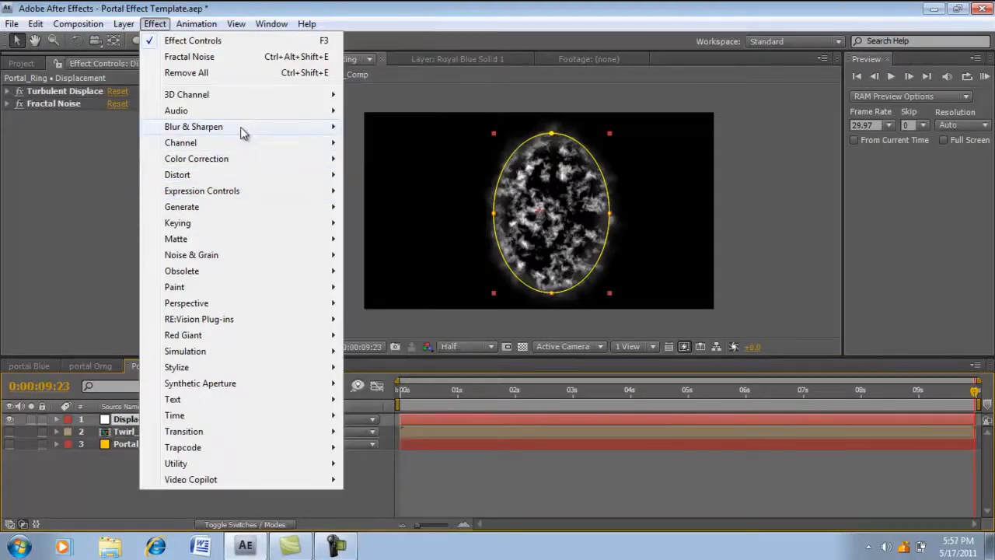
mouse_move(243, 133)
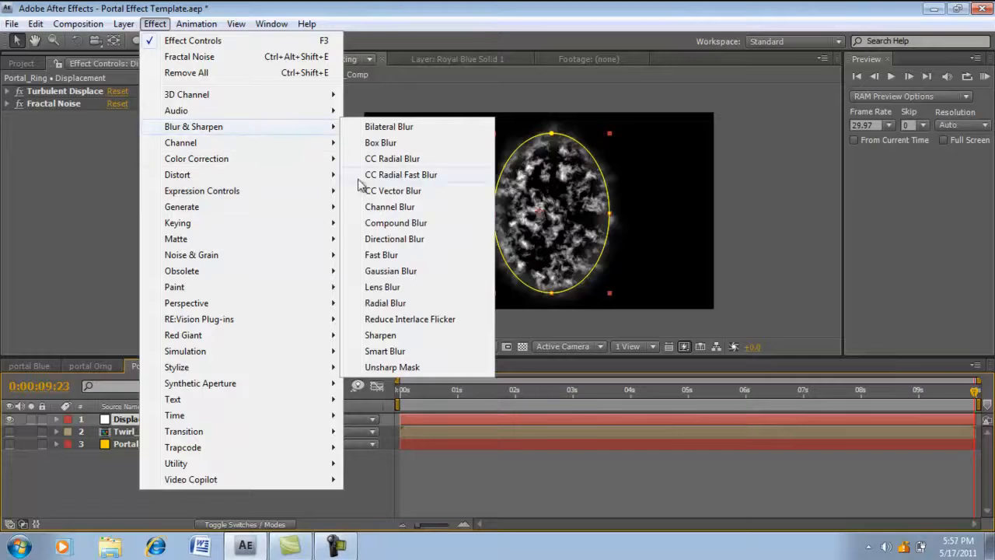
left_click(391, 192)
left_click_drag(112, 157, 132, 159)
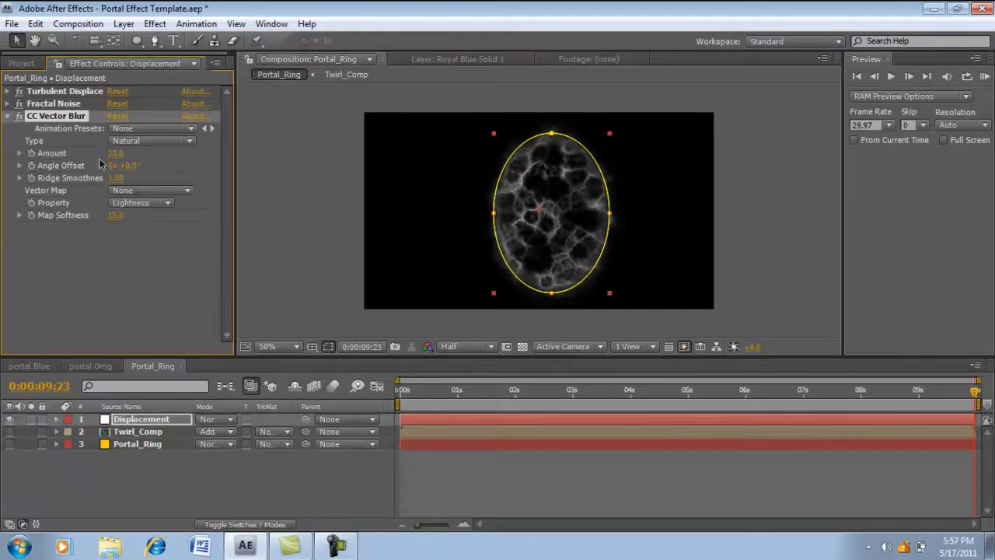
left_click(8, 117)
left_click(146, 475)
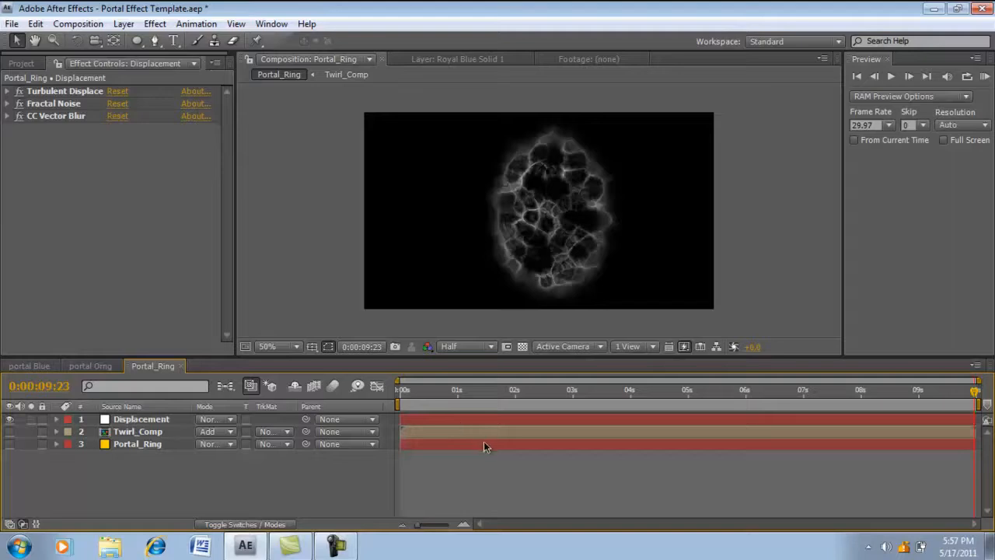
- Keyframe the Fractal Noise Evolution from 0 revolutions at the first frame to 9 revolutions at 0:00:09:23
left_click_drag(453, 397, 384, 395)
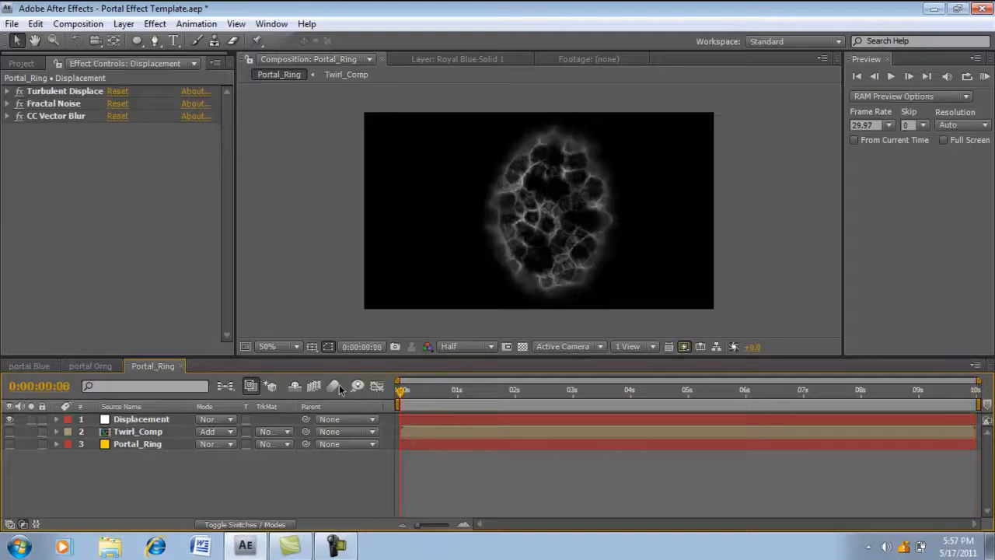
left_click(8, 104)
scroll(84, 255, "down", 1)
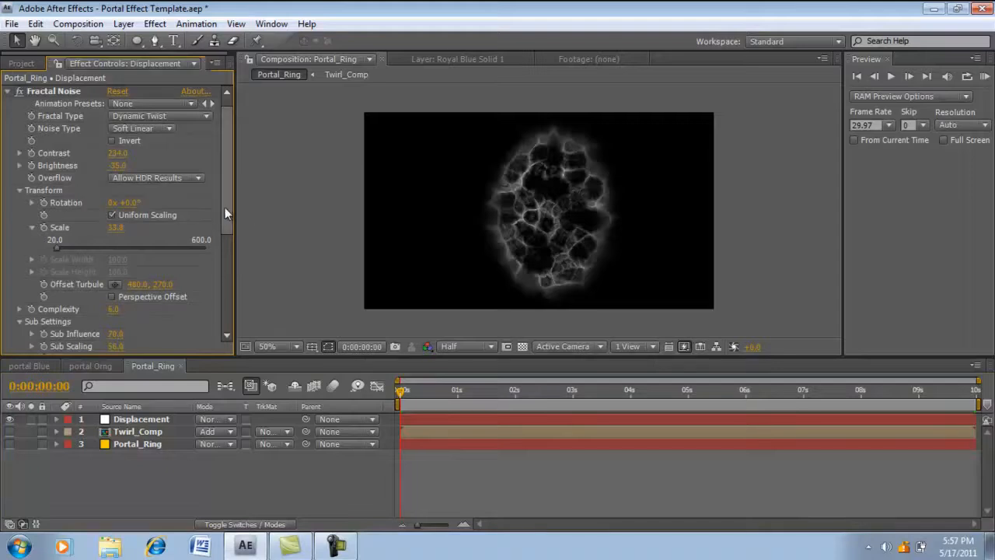
scroll(222, 233, "down", 3)
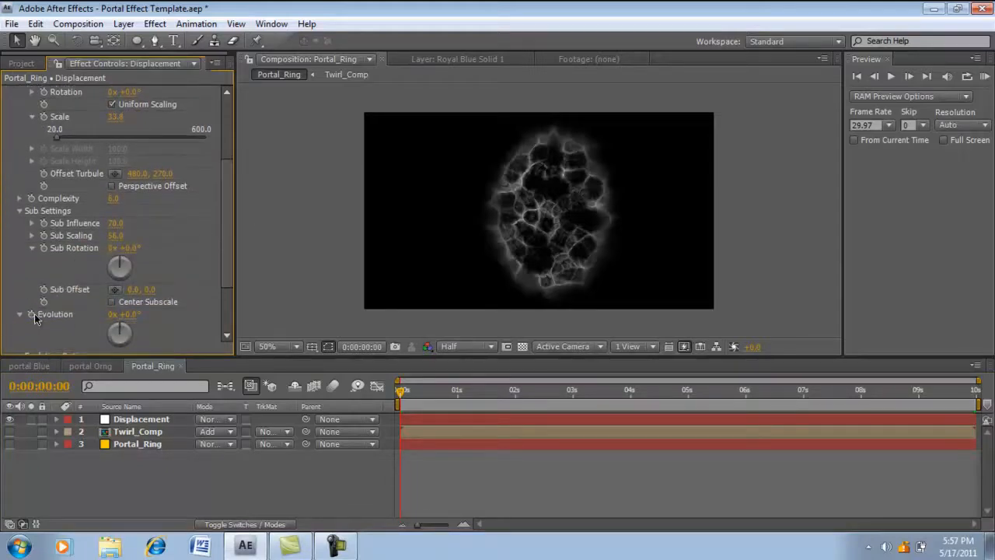
left_click(34, 314)
left_click_drag(683, 394, 983, 398)
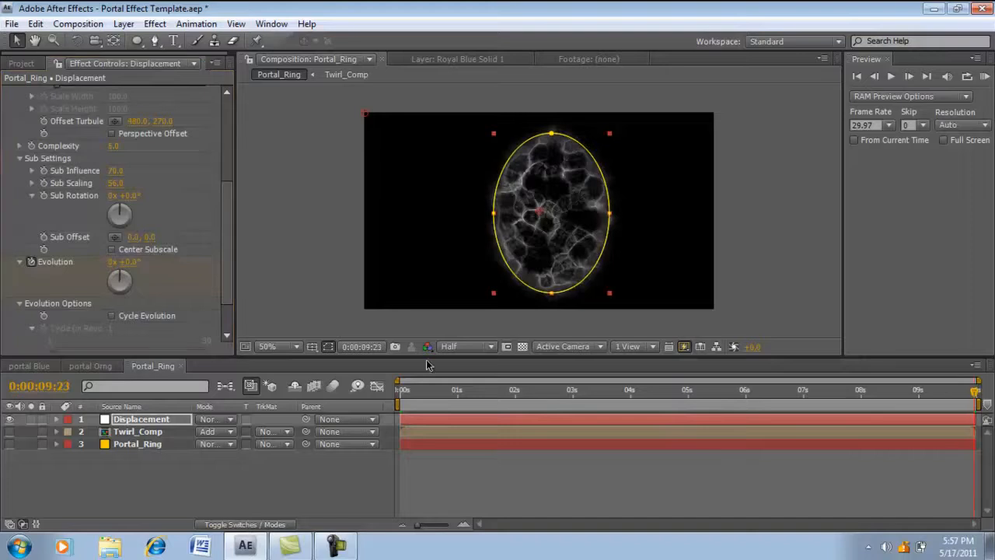
left_click(111, 262)
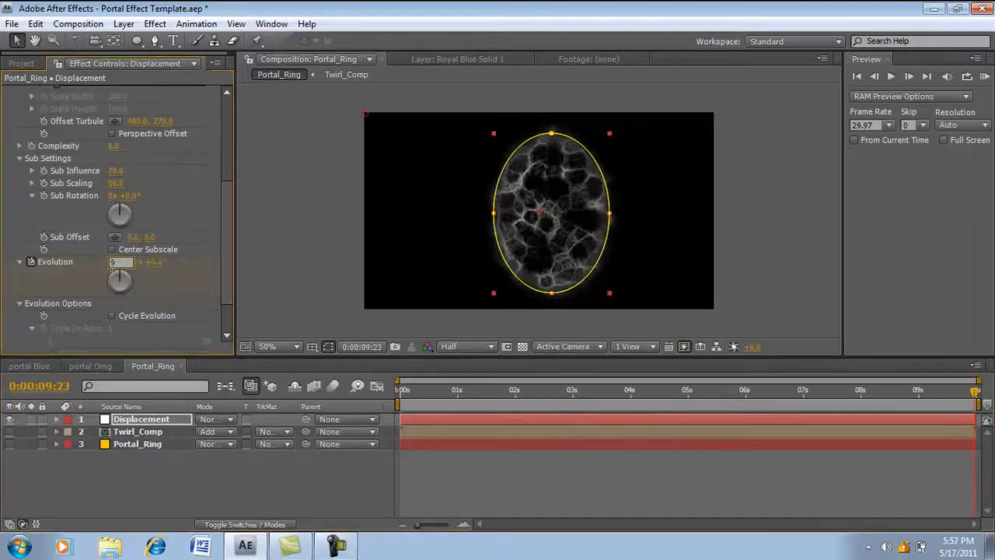
type("9")
key("Return")
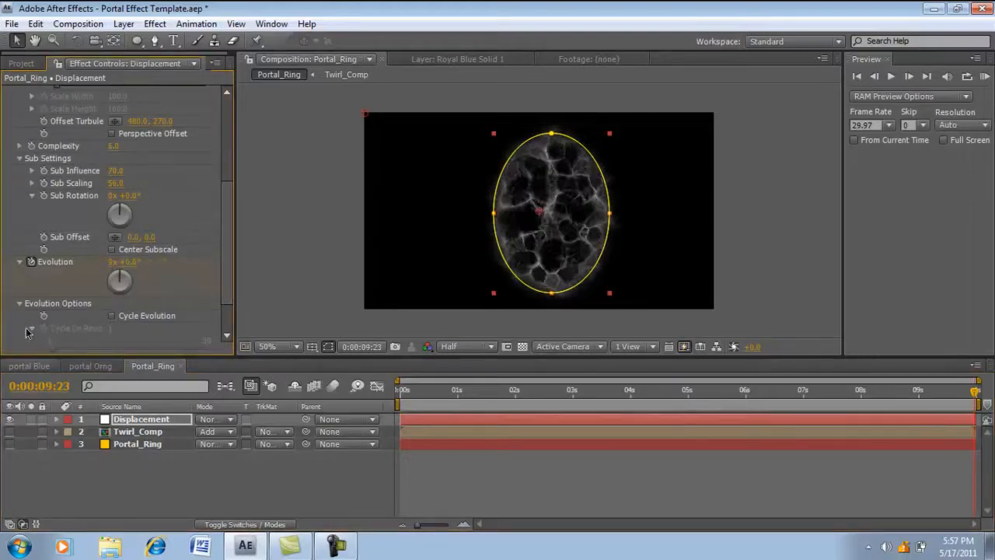
left_click(139, 458)
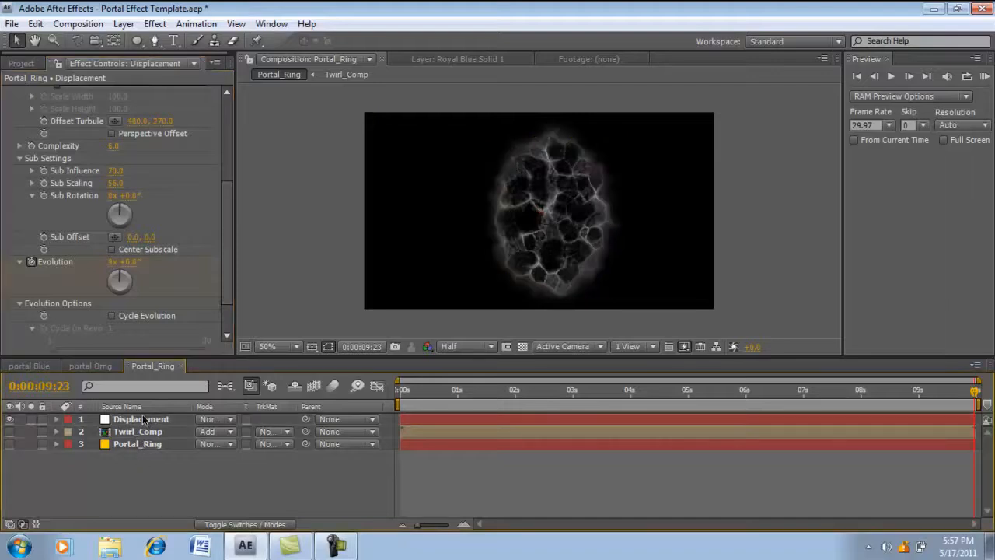
- Pre-compose the Displacement layer as DisplacementMap, moving all attributes into the new composition
left_click(143, 418)
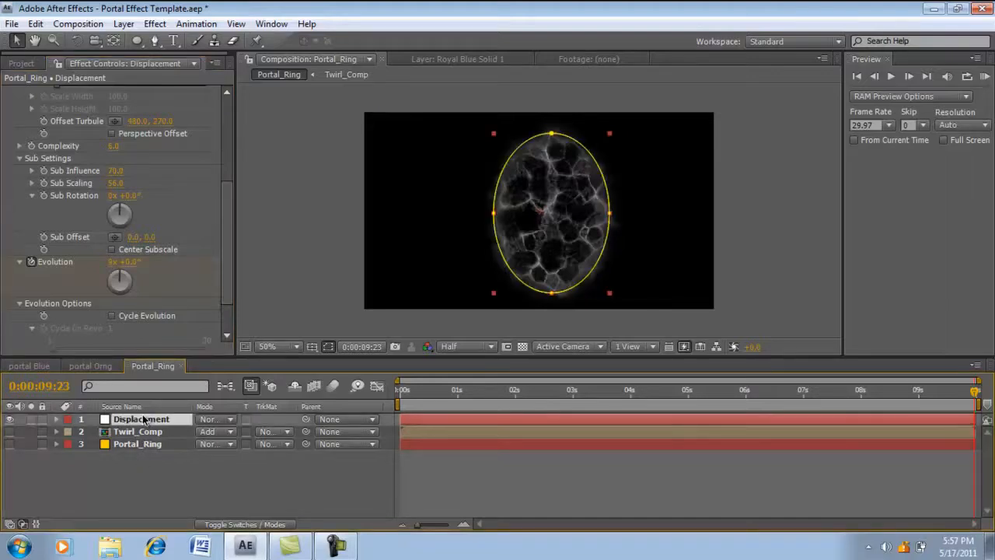
key("ctrl+shift+c")
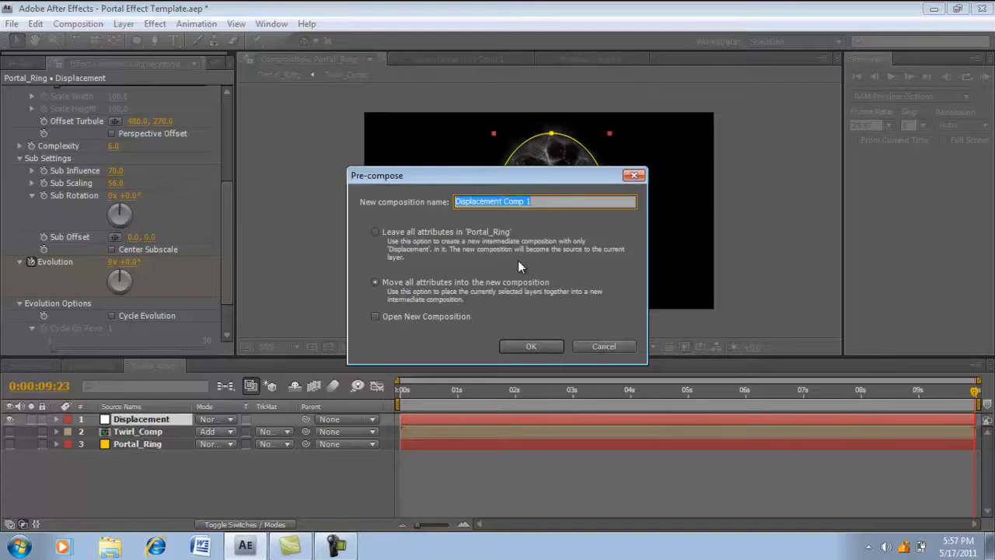
key("BackSpace")
type("Displac")
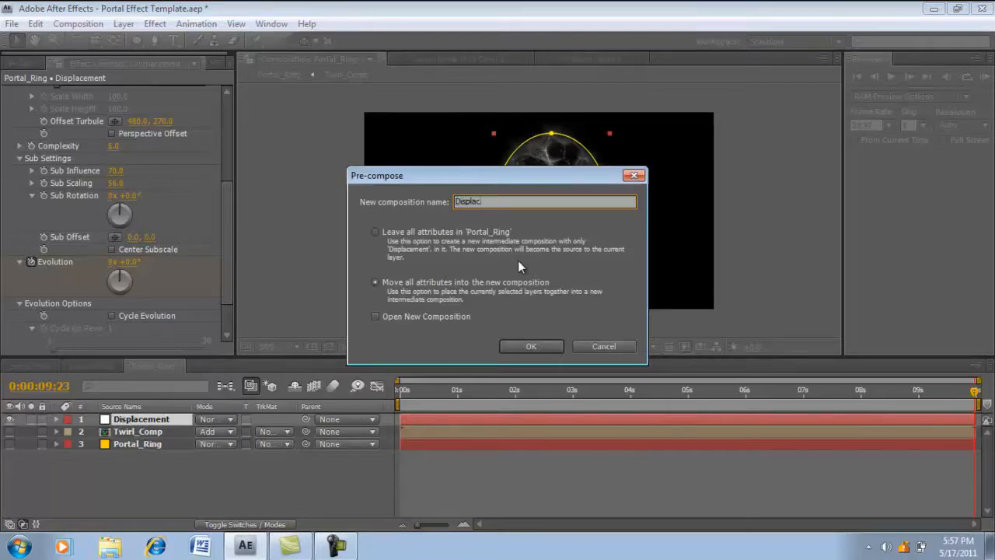
type("ementMap")
key("Return")
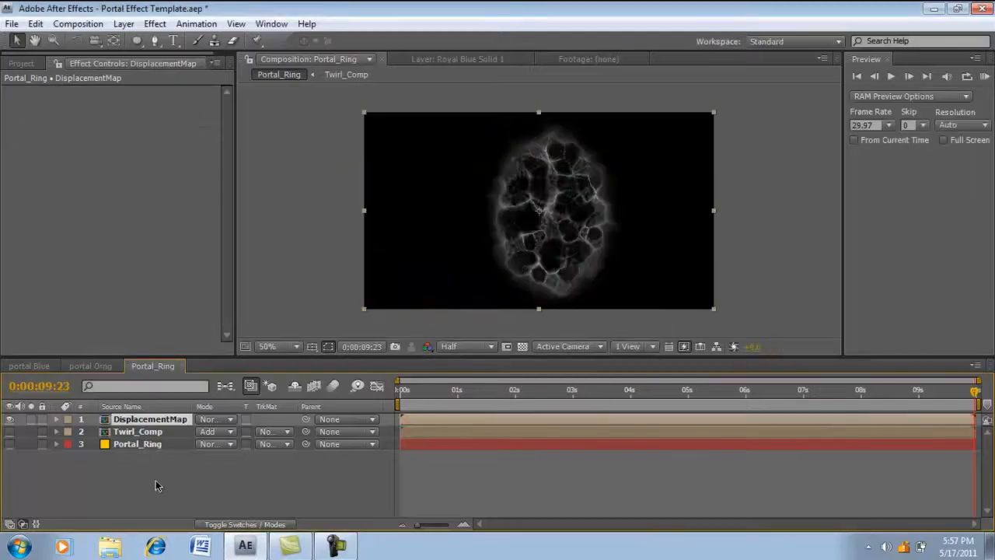
- Add an adjustment layer above DisplacementMap and name it Dis_Map
right_click(155, 481)
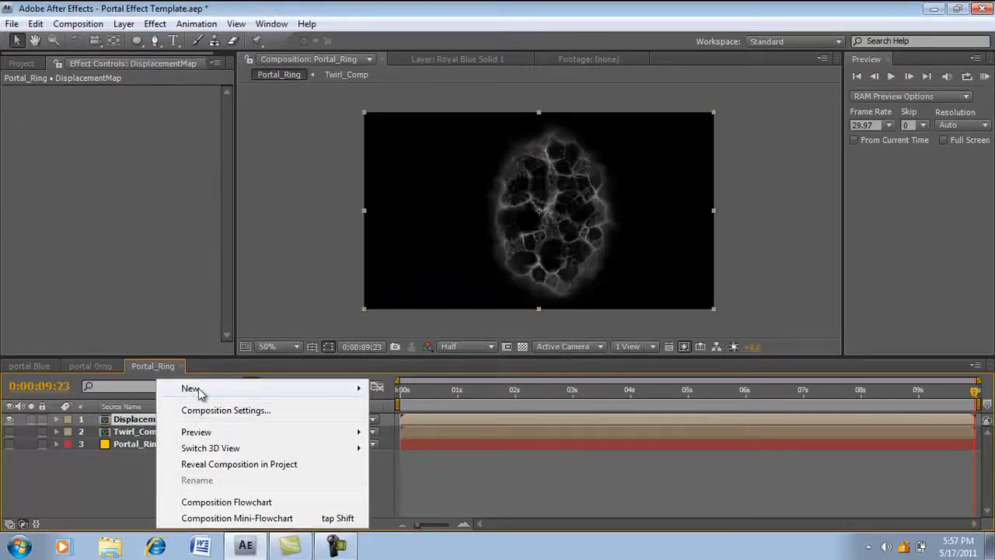
mouse_move(200, 391)
left_click(399, 507)
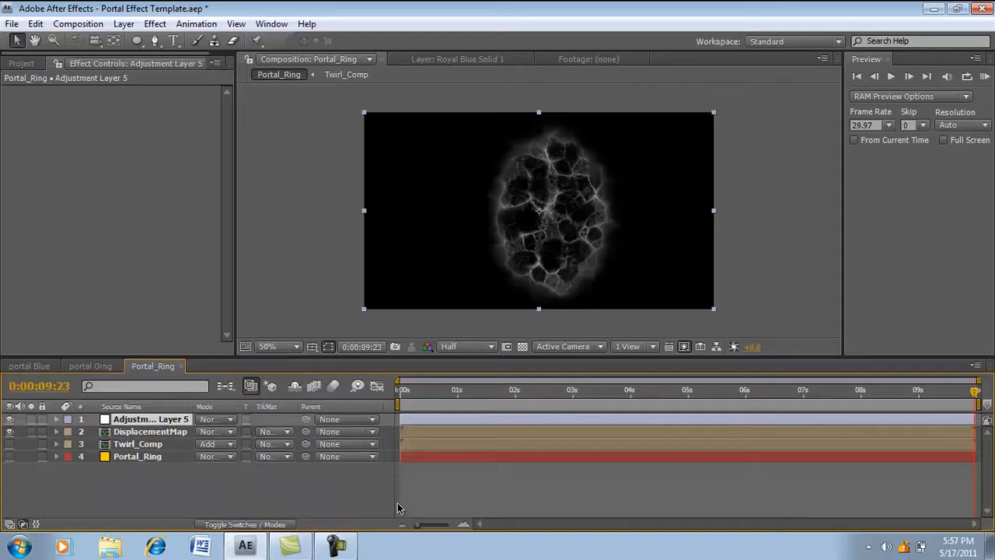
key("Return")
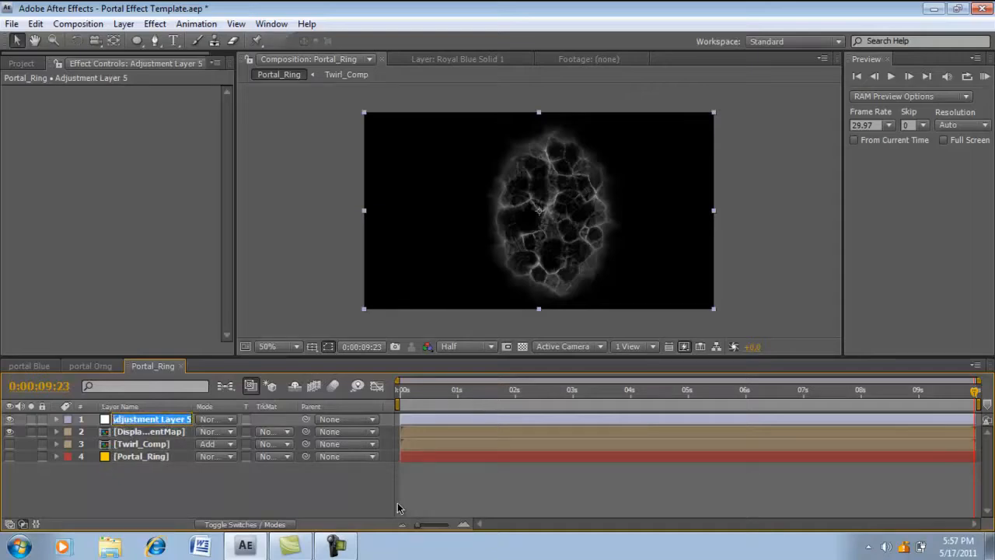
type("D")
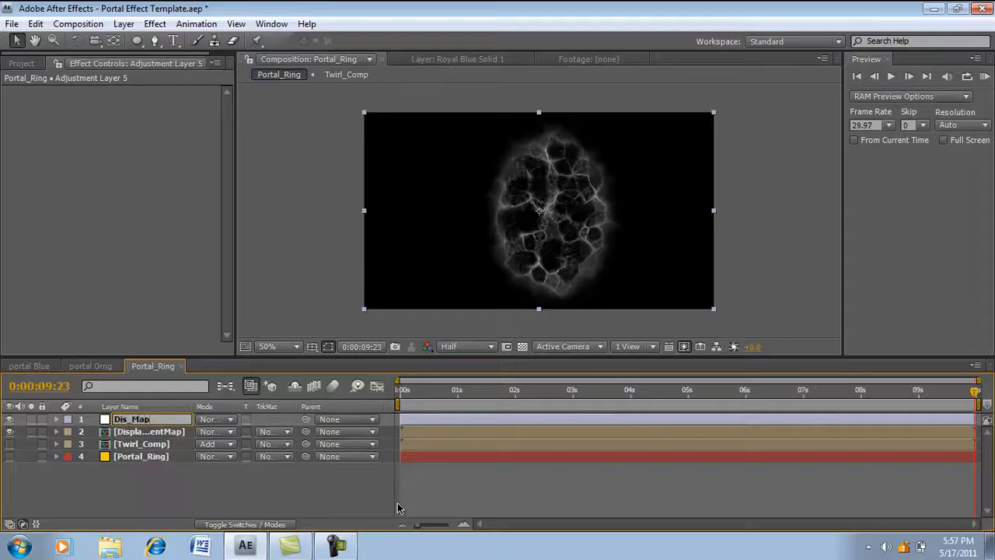
type("is_Map")
key("Return")
- Apply the Displacement Map effect to Dis_Map and set its displacement map layer to DisplacementMap
left_click(154, 24)
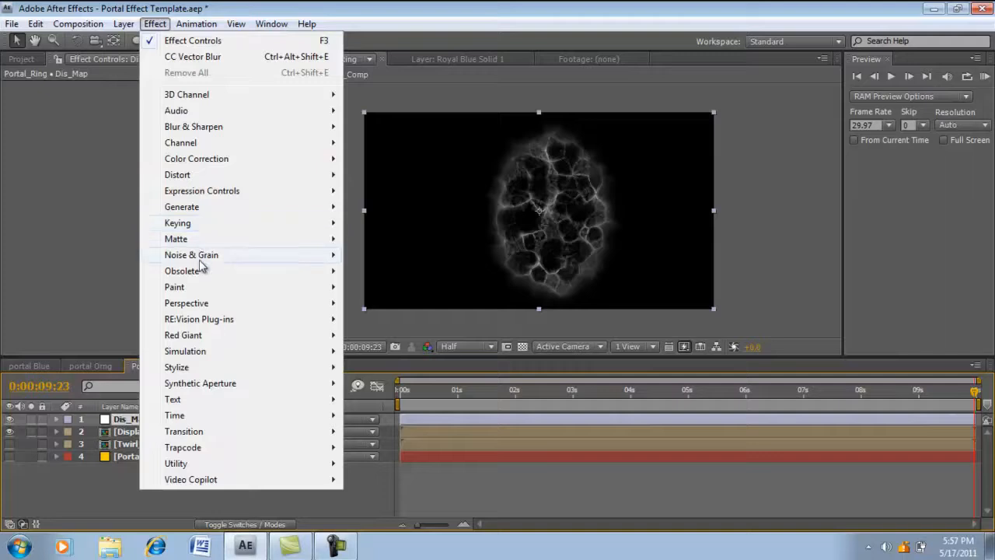
mouse_move(214, 176)
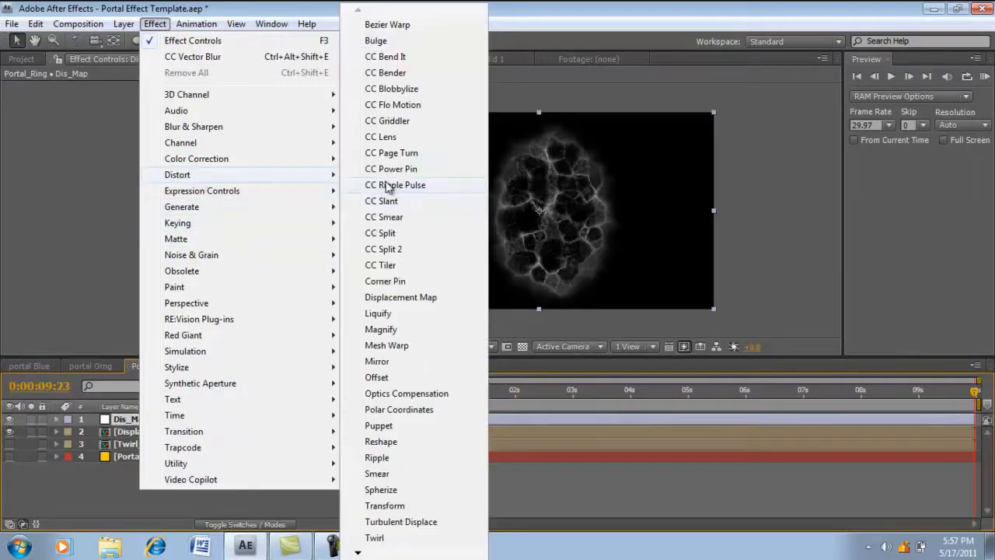
left_click(390, 303)
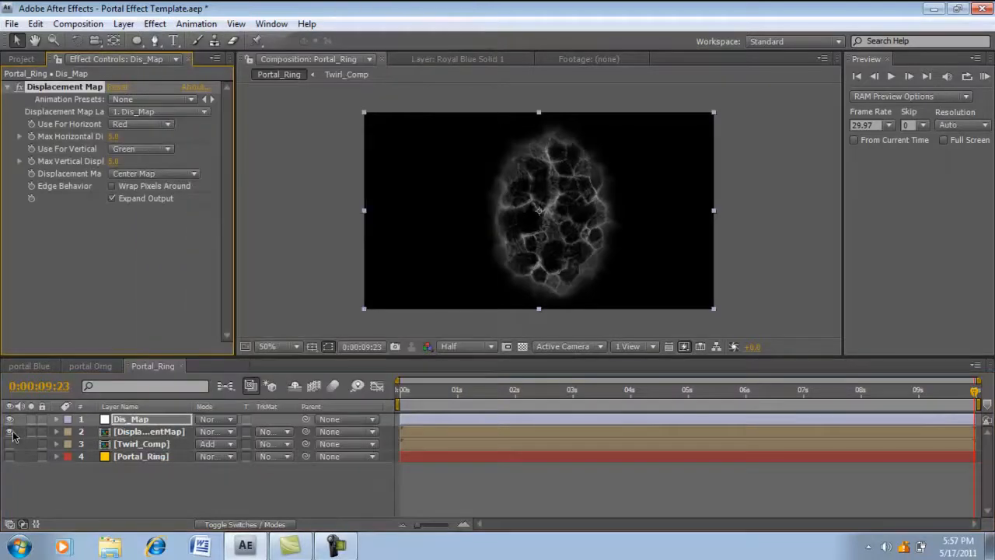
left_click(123, 114)
left_click(139, 130)
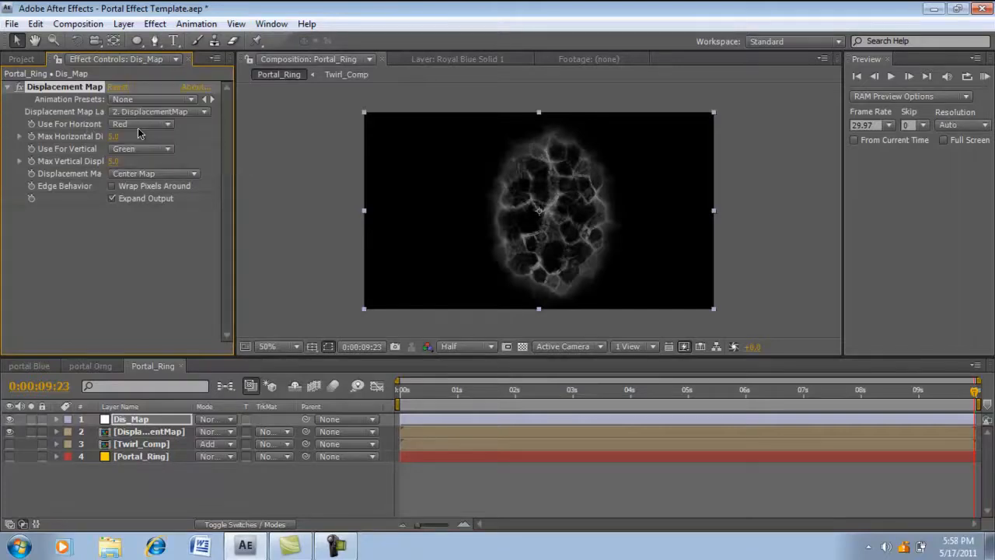
- Show Twirl_Comp and Portal_Ring instead of the DisplacementMap layer, and set Dis_Map's maximum horizontal displacement to 24
left_click(10, 432)
left_click(10, 444)
left_click(10, 456)
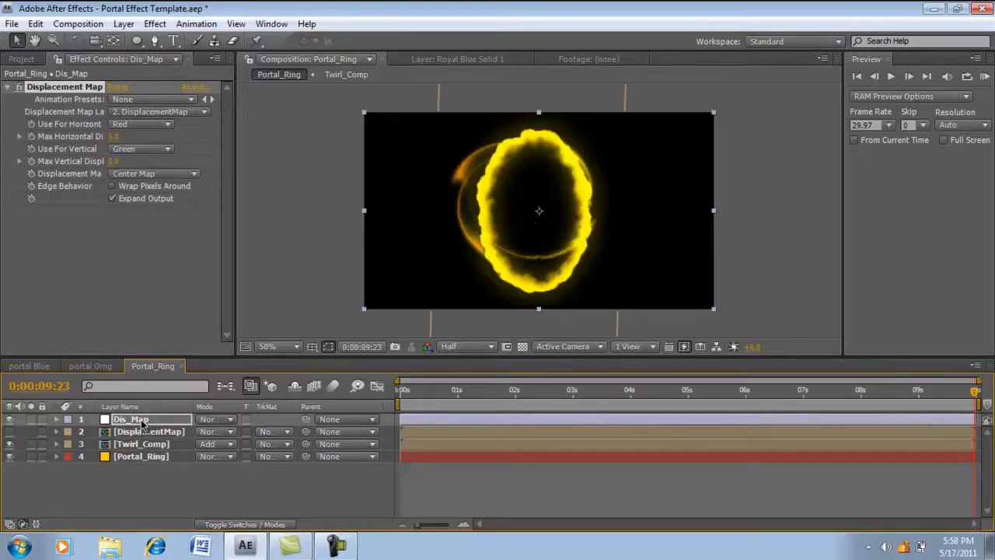
left_click_drag(115, 136, 127, 175)
mouse_move(424, 391)
left_mouse_down()
mouse_move(477, 398)
mouse_move(383, 393)
mouse_move(436, 395)
left_mouse_up()
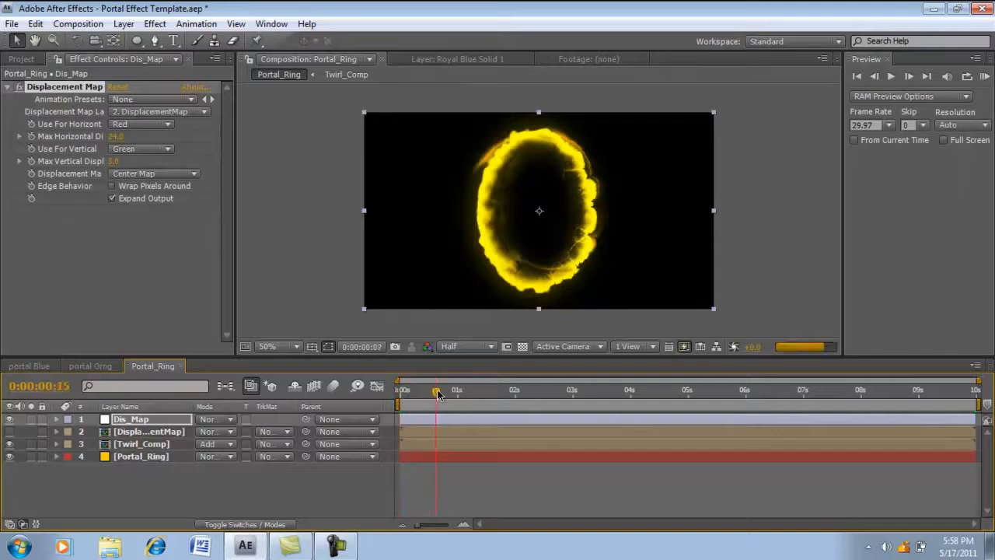
- Shift the Dis_Map and DisplacementMap layers together slightly to the left in Portal_Ring
left_click(178, 433, "ctrl")
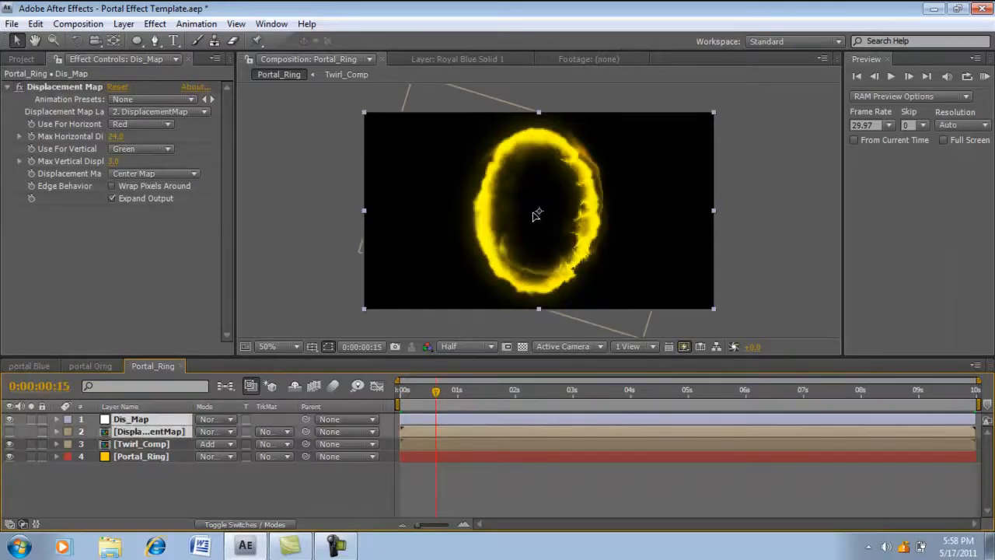
left_click_drag(536, 215, 528, 216)
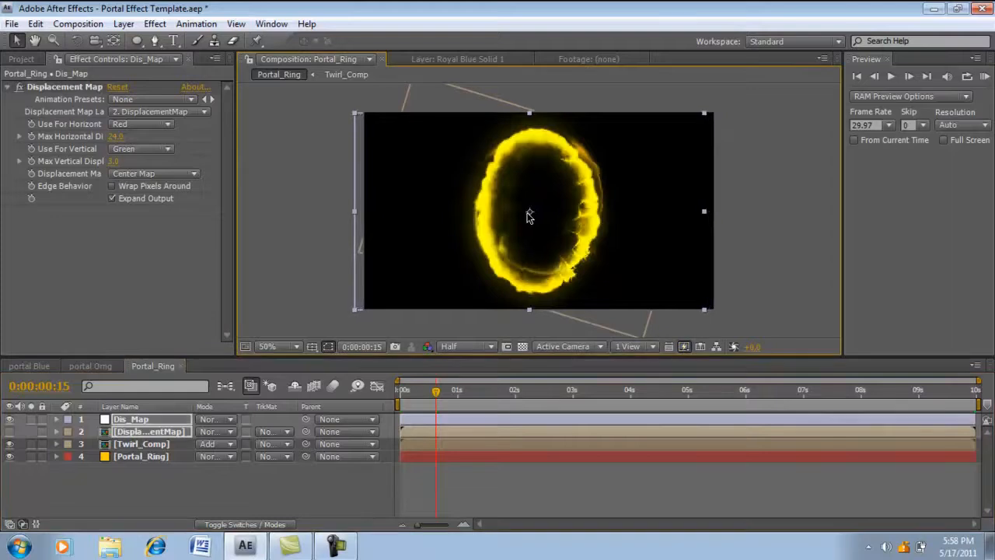
left_click(107, 486)
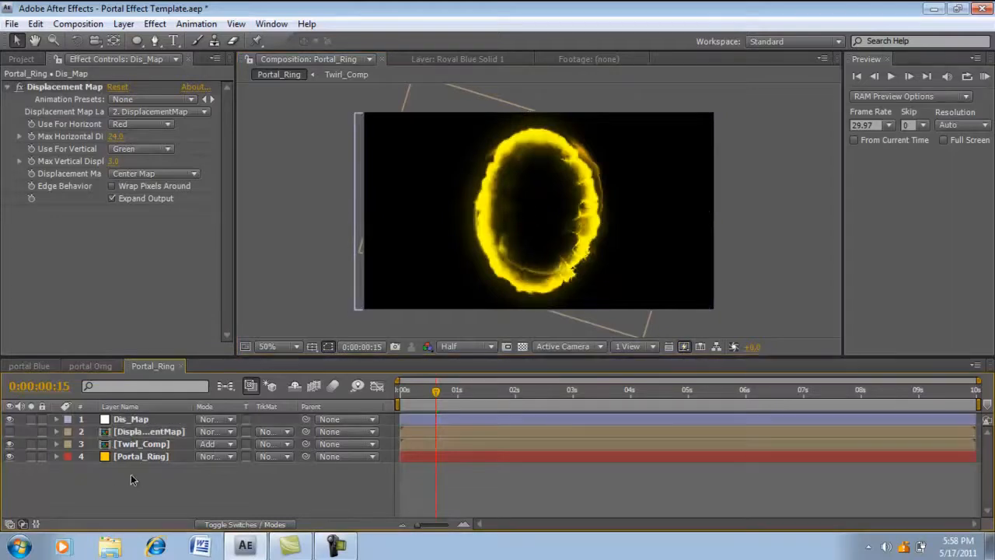
- Inside the DisplacementMap composition, shift the Displacement layer left to match the ring, checking the distortion in Portal_Ring
double_click(136, 435)
left_click(164, 420)
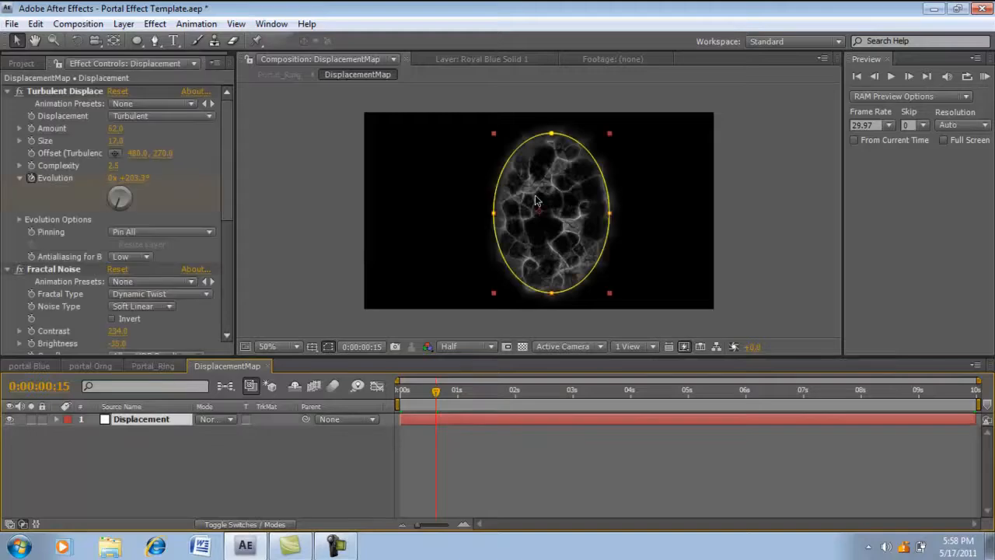
left_click_drag(542, 217, 533, 216)
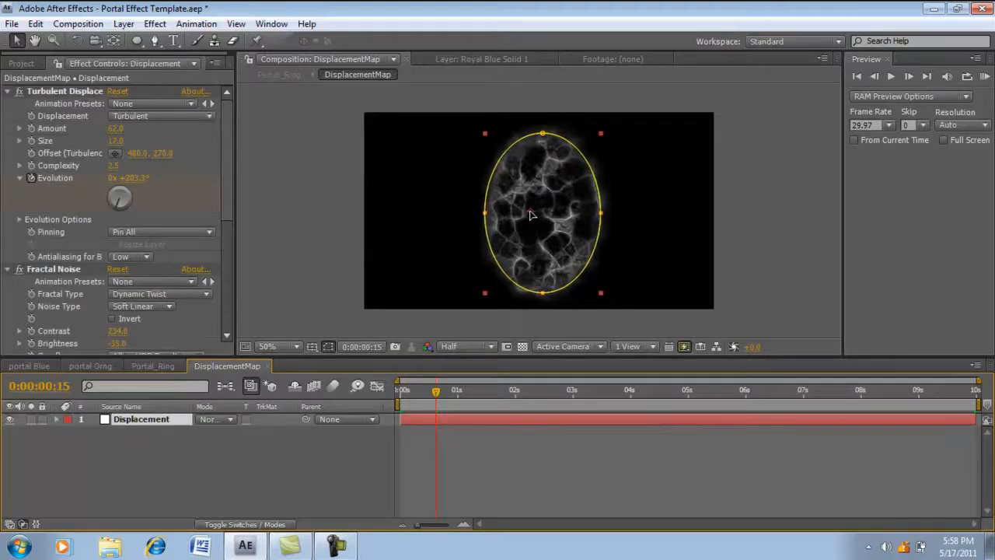
left_click(150, 364)
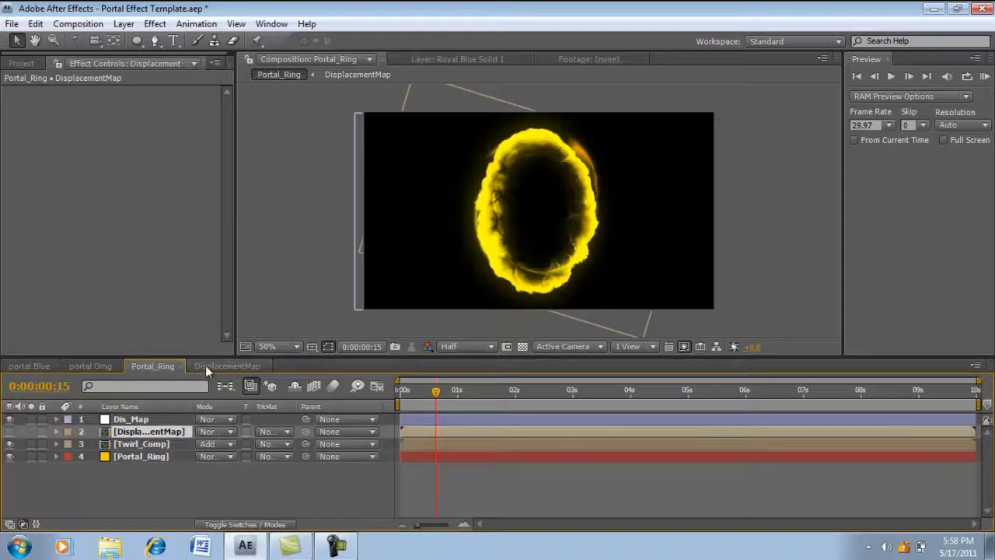
left_click(226, 365)
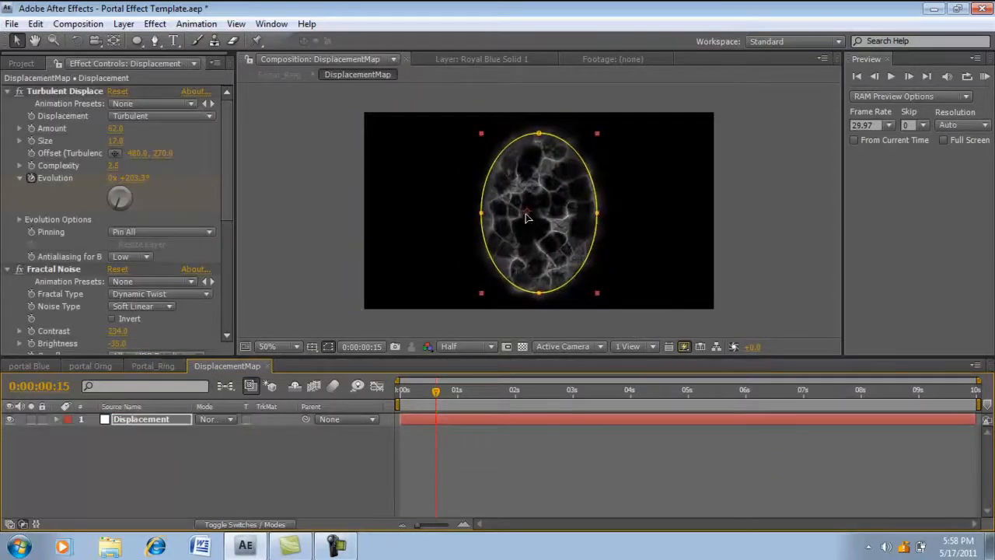
left_click(149, 366)
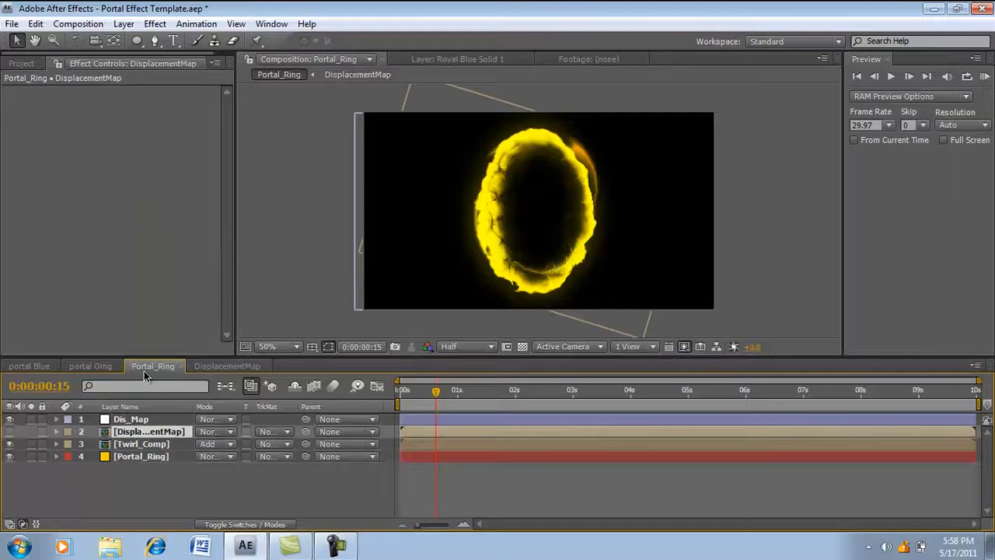
left_click(209, 366)
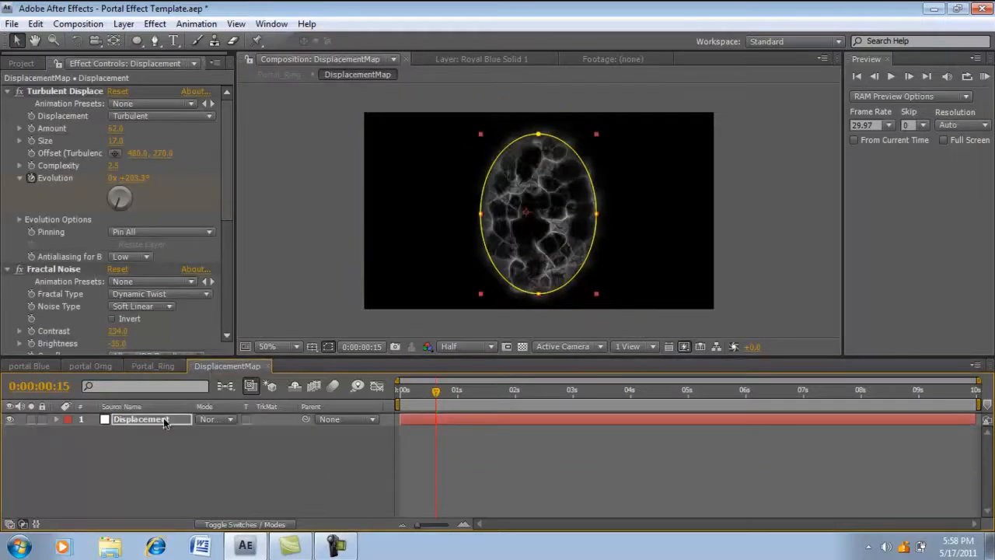
- Set the Displacement layer's anchor point to 504, 271 and check the resulting distortion in Portal_Ring
key("a")
mouse_move(218, 433)
left_mouse_down()
mouse_move(233, 428)
mouse_move(221, 432)
left_mouse_up()
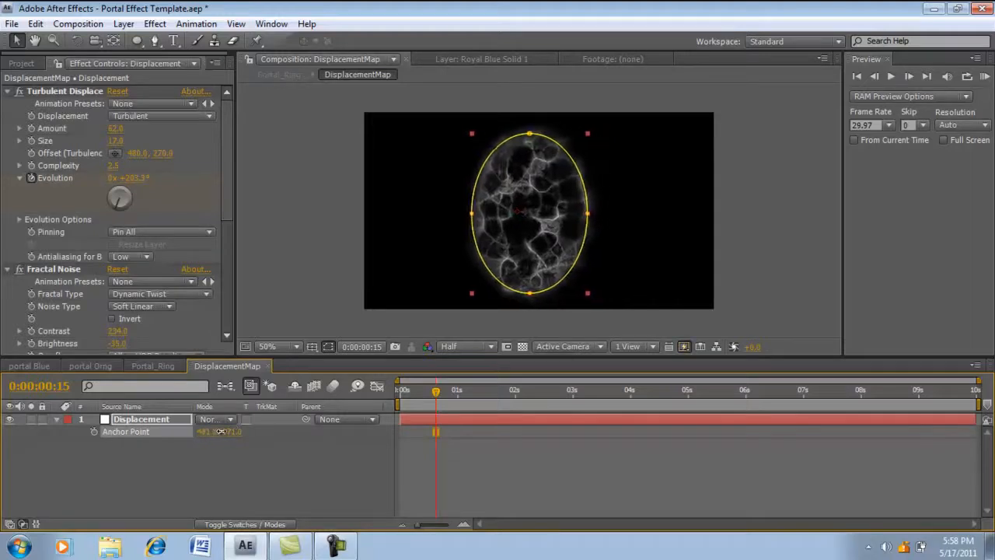
left_click(153, 366)
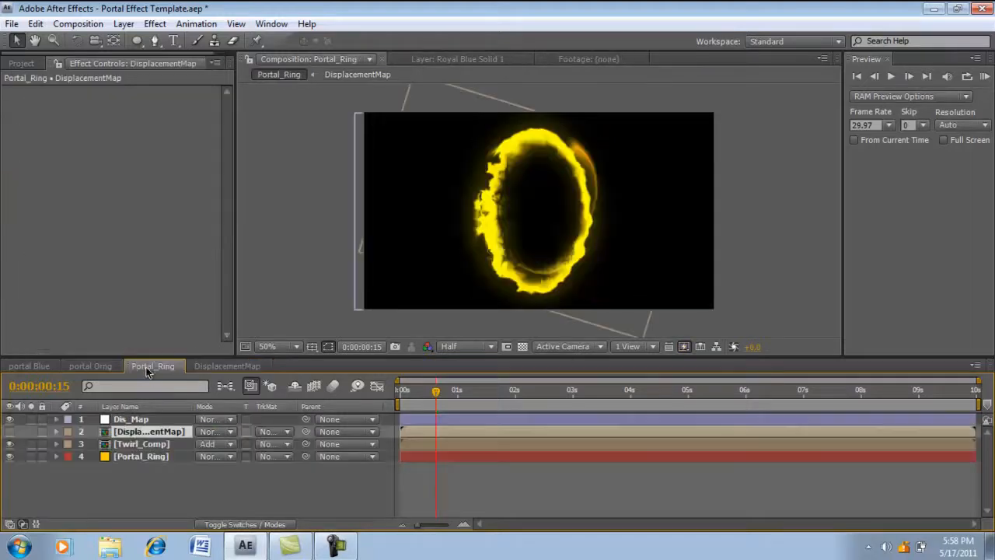
- Fine-tune the Displacement layer's position so its noise oval centres on the ring, comparing against Portal_Ring
left_click(222, 366)
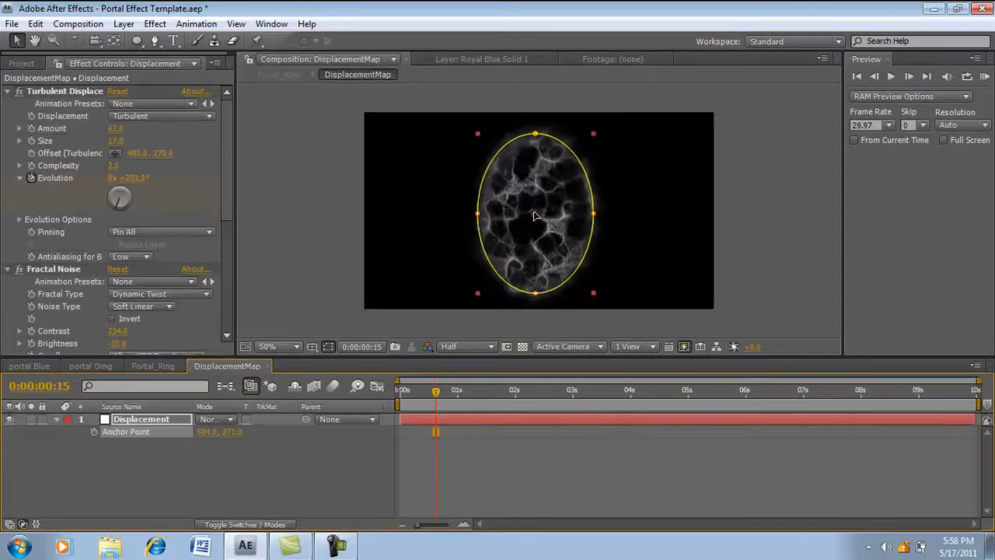
left_click(152, 365)
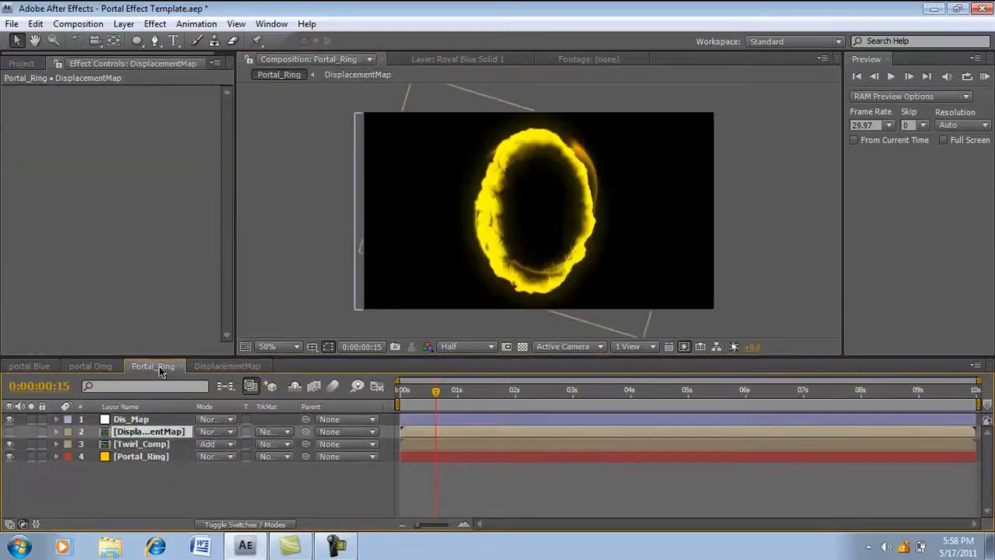
left_click(225, 365)
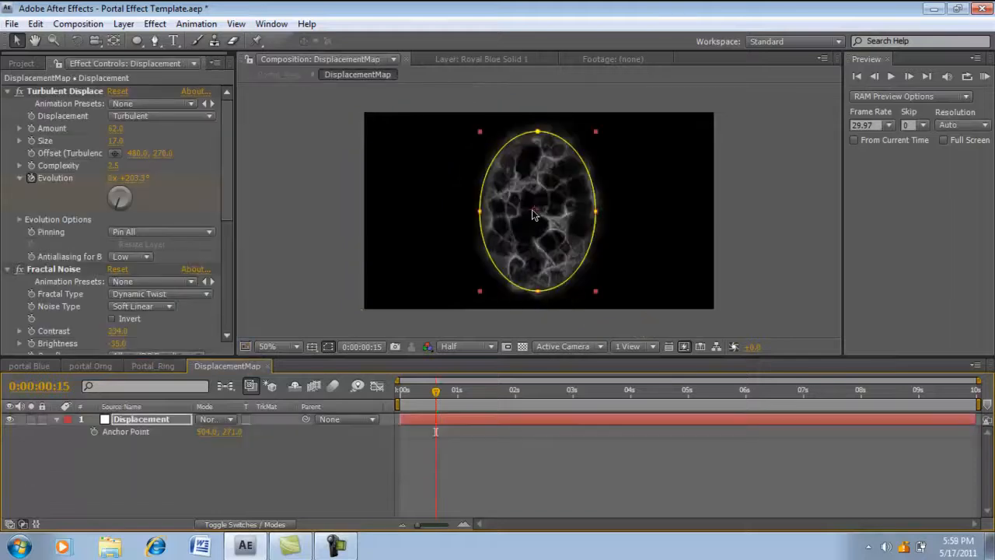
left_click_drag(533, 210, 528, 211)
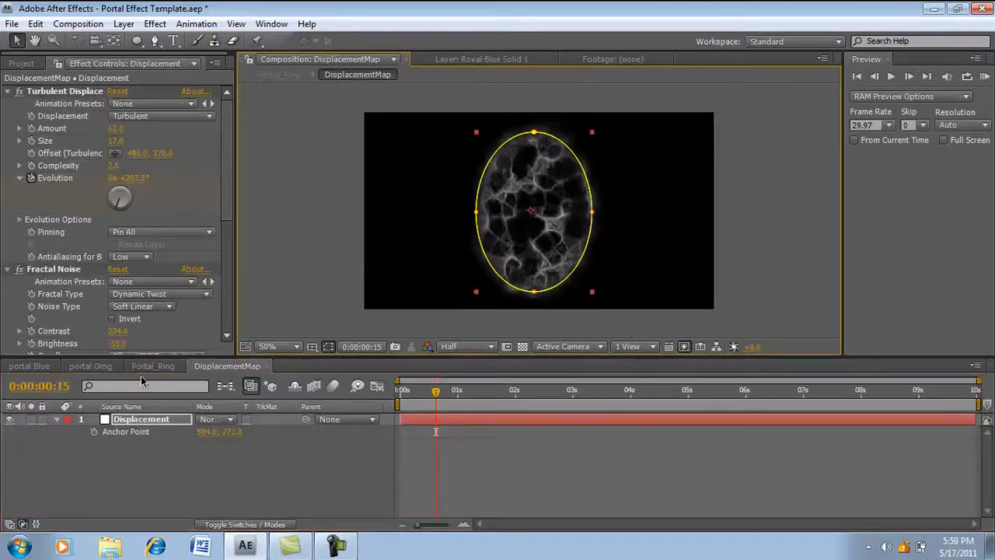
left_click(152, 366)
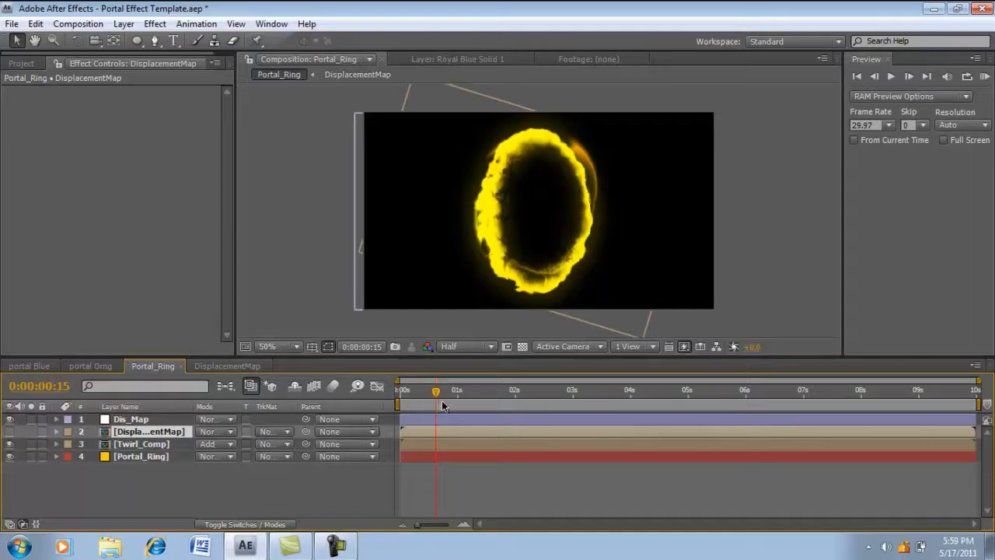
mouse_move(443, 405)
left_mouse_down()
mouse_move(412, 398)
mouse_move(446, 399)
left_mouse_up()
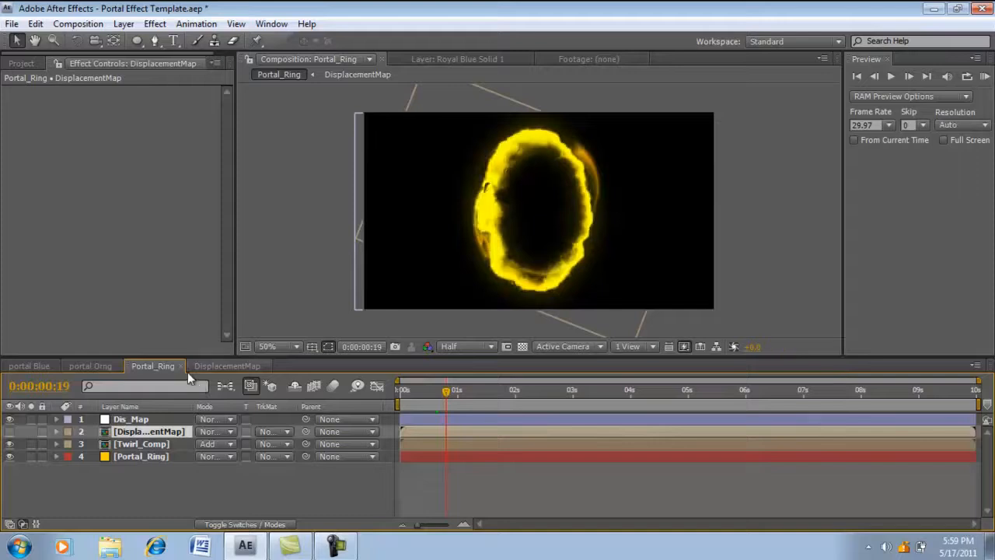
left_click(209, 363)
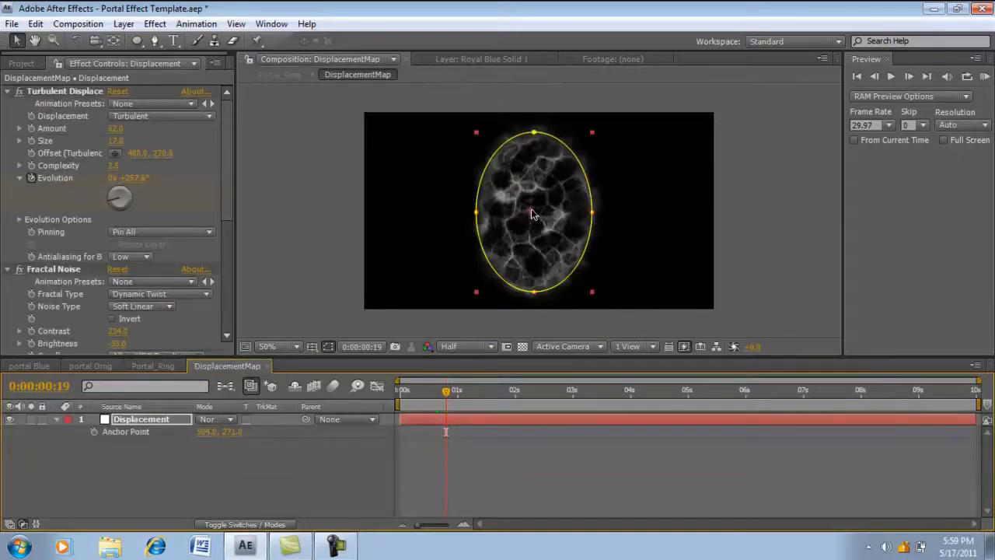
left_click(176, 366)
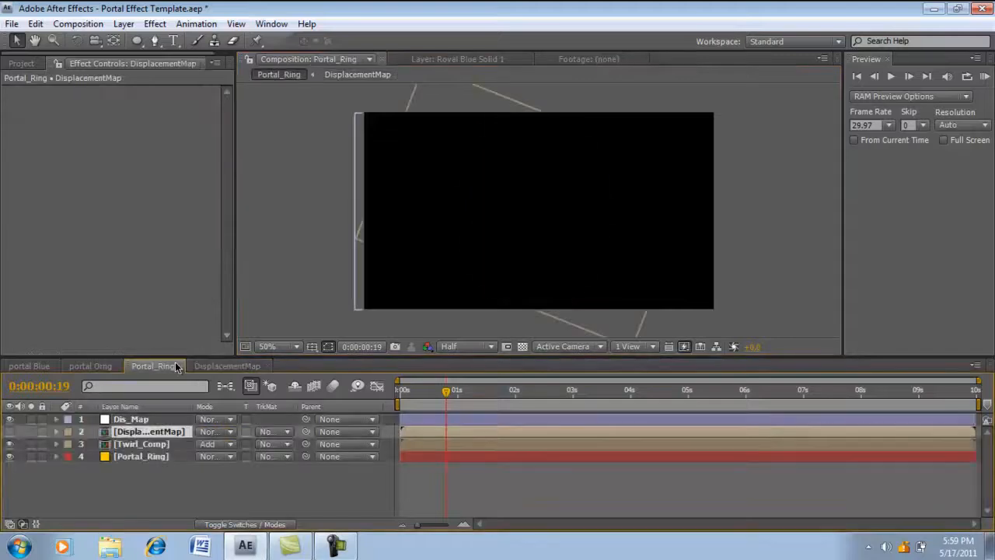
- Scale the Displacement layer to 113% so the noise covers the whole ring, and return to Portal_Ring
left_click(225, 365)
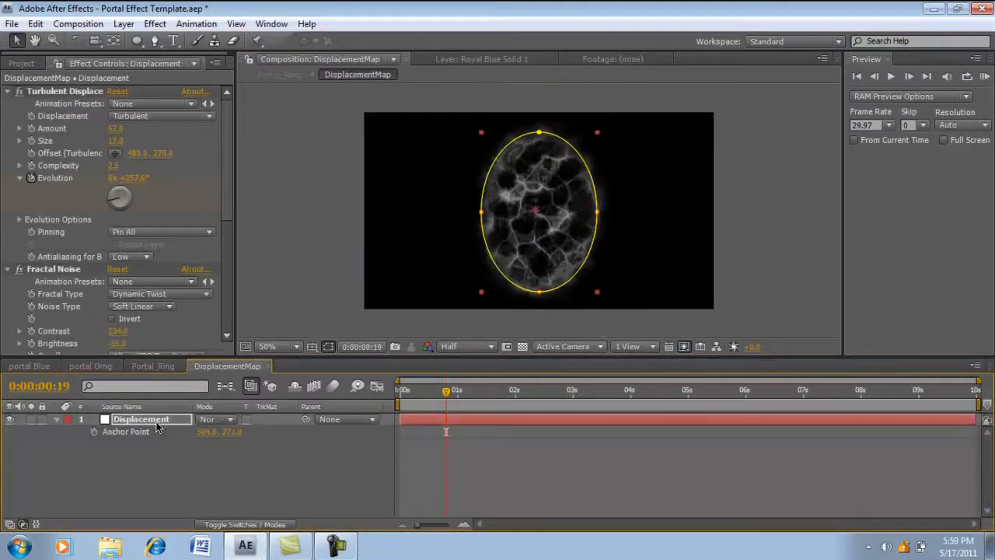
key("s")
left_click_drag(242, 432, 254, 431)
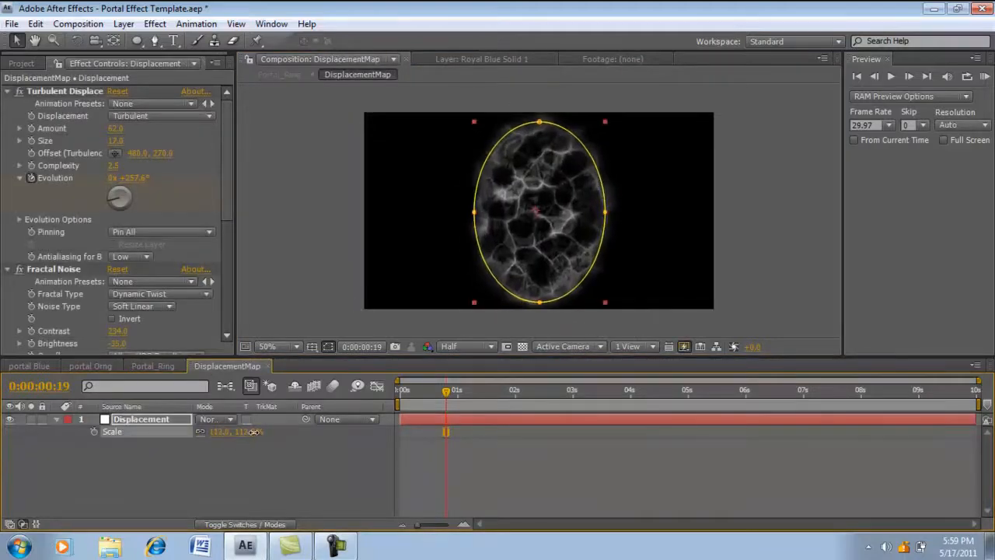
left_click(171, 366)
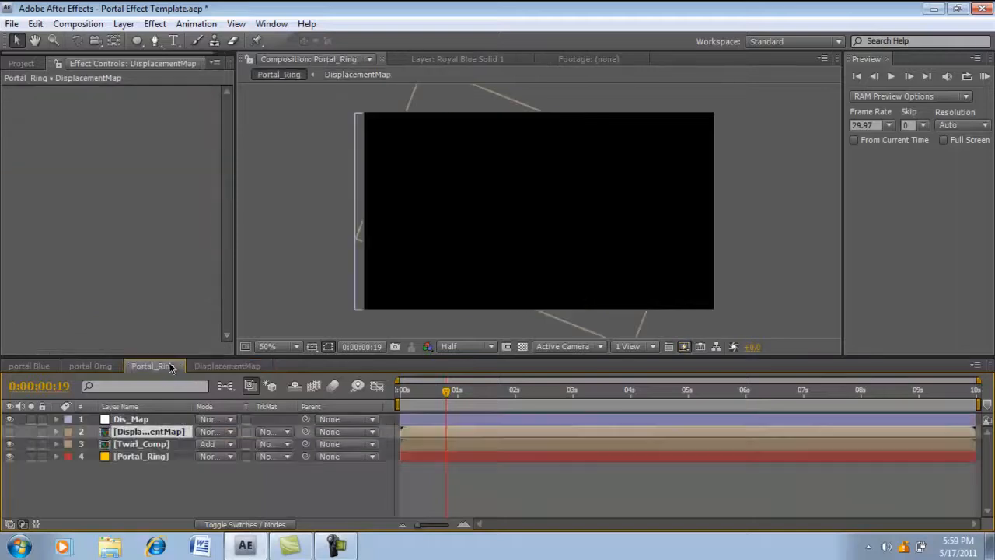
- Scrub through the Portal_Ring animation and compare its distortion with the finished portal Orng composition
left_click_drag(445, 393, 512, 397)
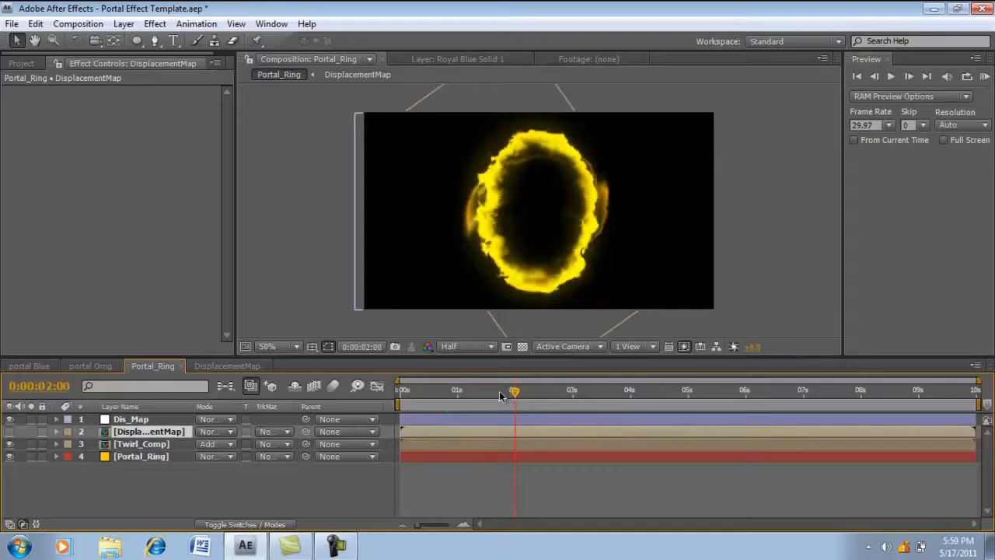
left_click_drag(485, 395, 470, 395)
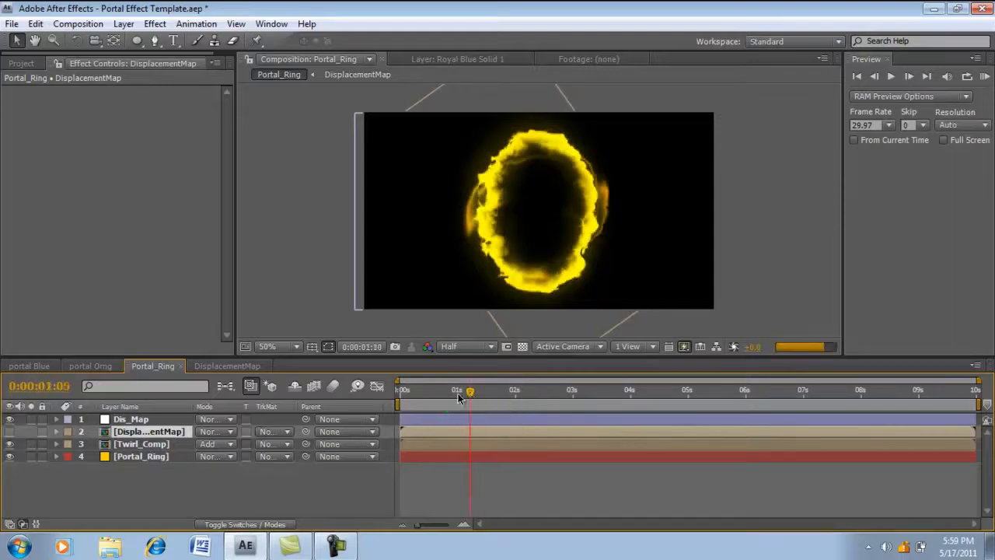
left_click(109, 367)
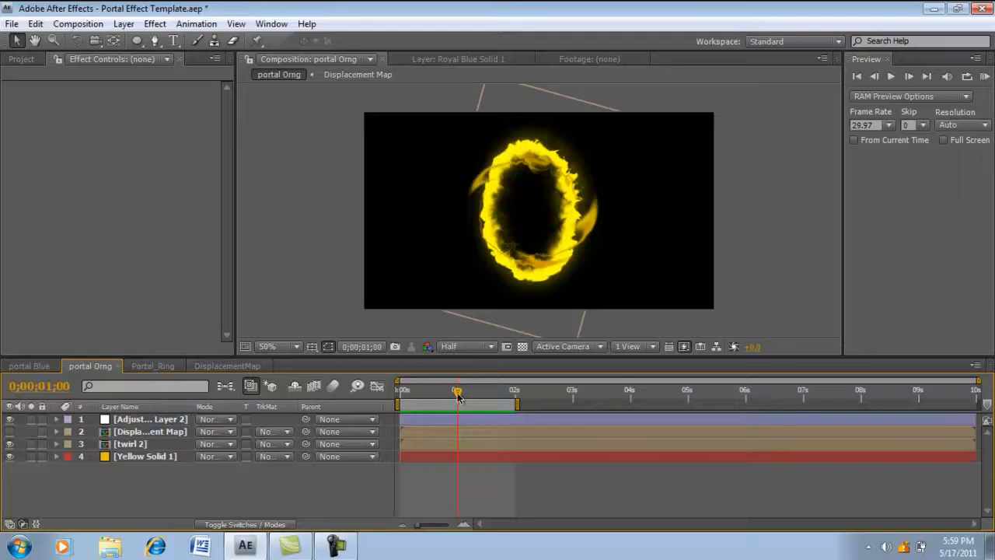
mouse_move(458, 392)
left_mouse_down()
mouse_move(426, 399)
mouse_move(451, 394)
left_mouse_up()
left_click(153, 366)
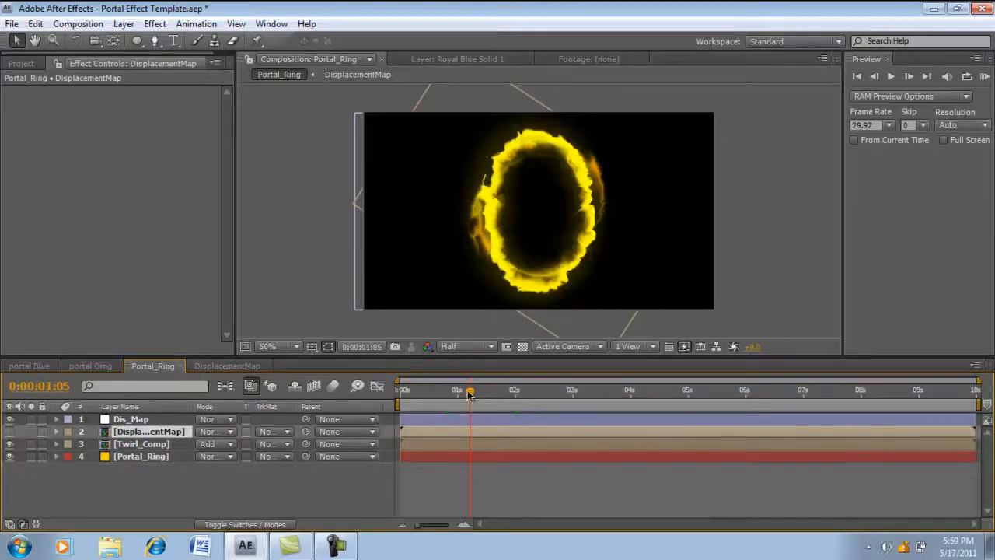
mouse_move(471, 392)
left_mouse_down()
mouse_move(454, 395)
mouse_move(489, 394)
left_mouse_up()
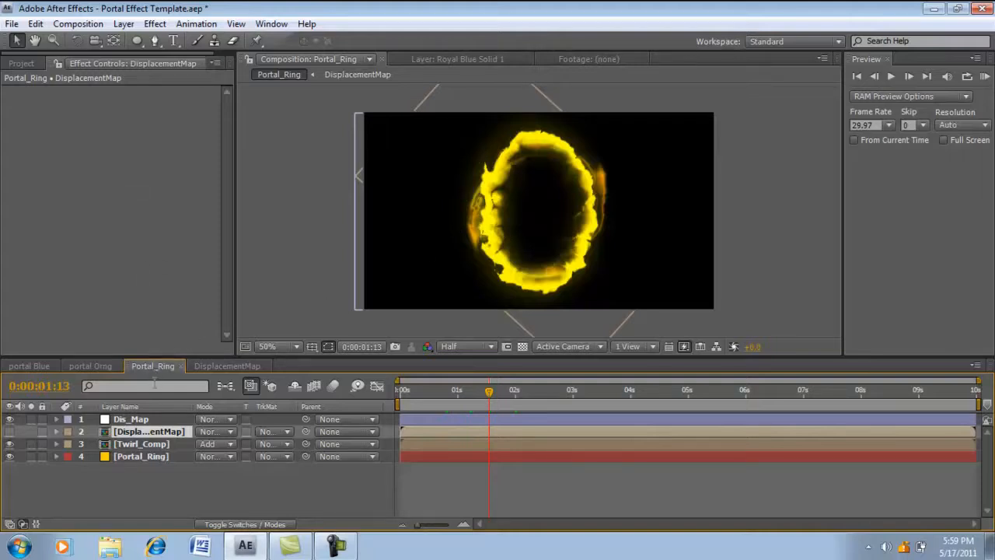
- Examine the effects on the upper Twirly Rings layer in Twirl_Comp, and return to Portal_Ring
double_click(142, 445)
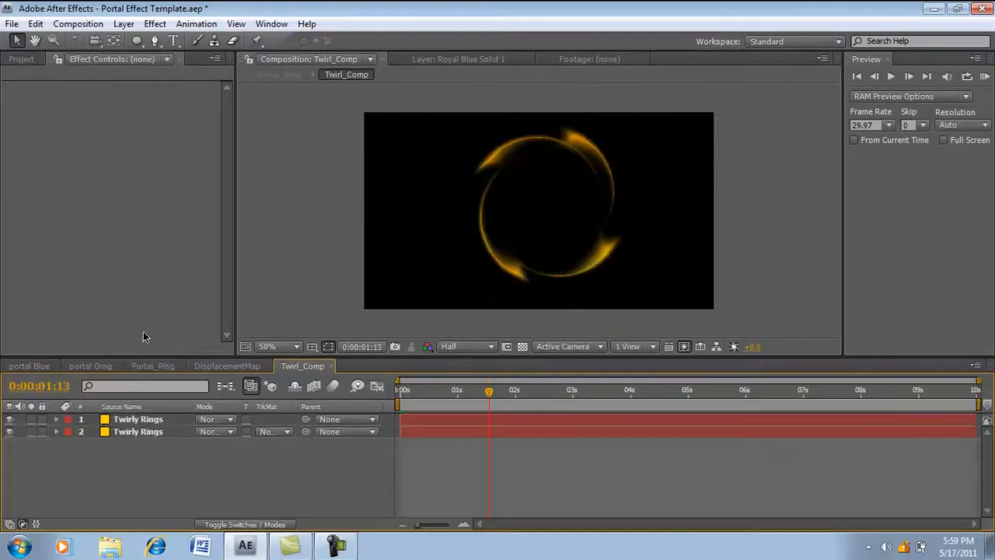
left_click(141, 420)
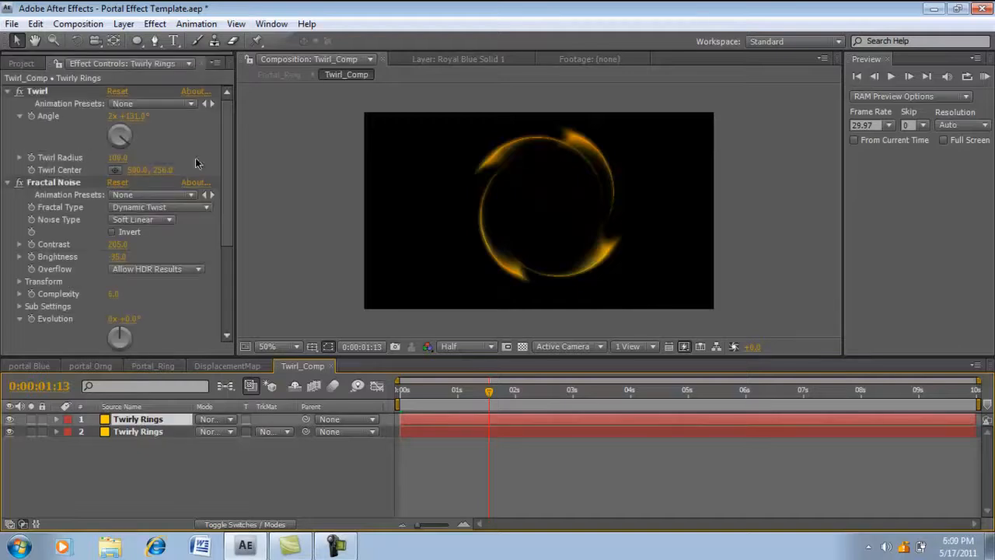
left_click_drag(226, 187, 226, 280)
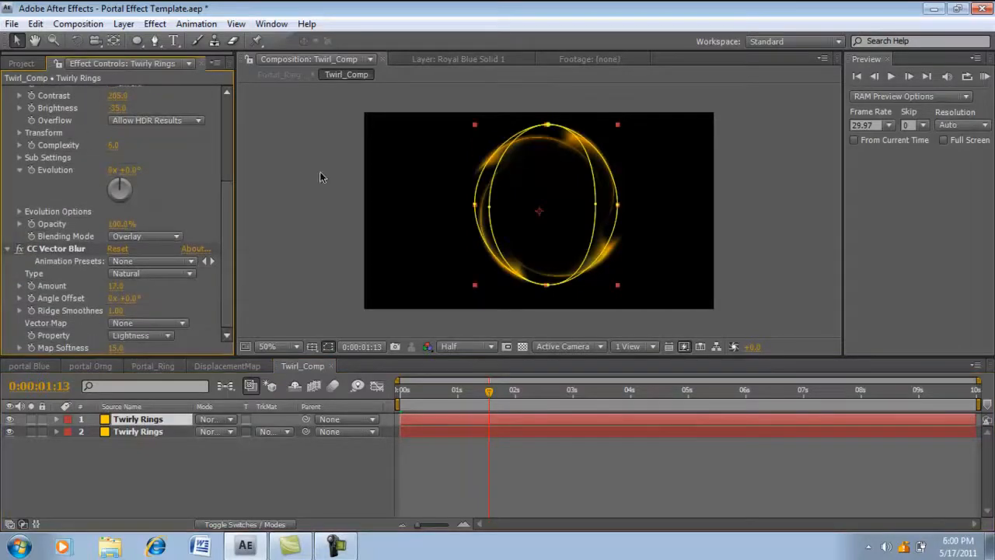
left_click(237, 365)
left_click(313, 367)
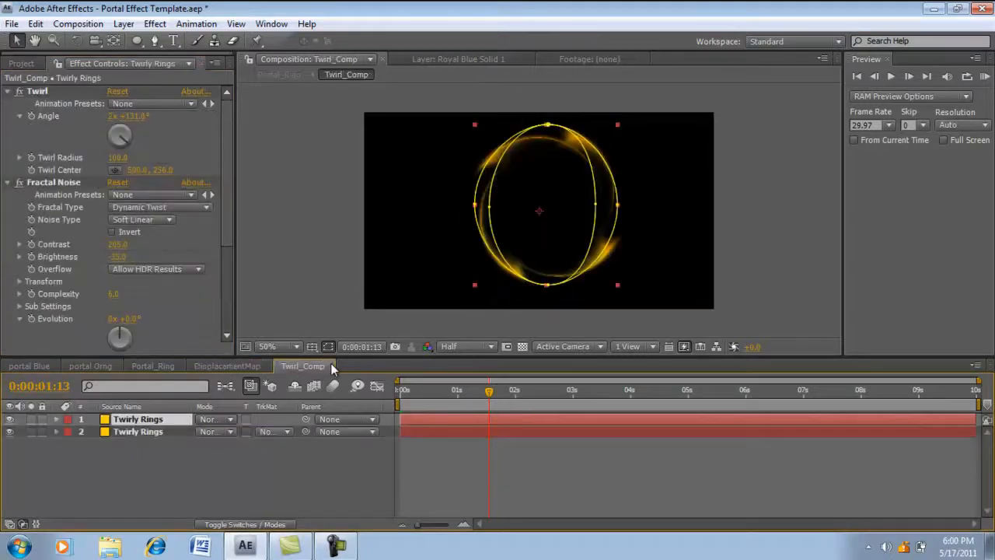
left_click(332, 366)
left_click(159, 366)
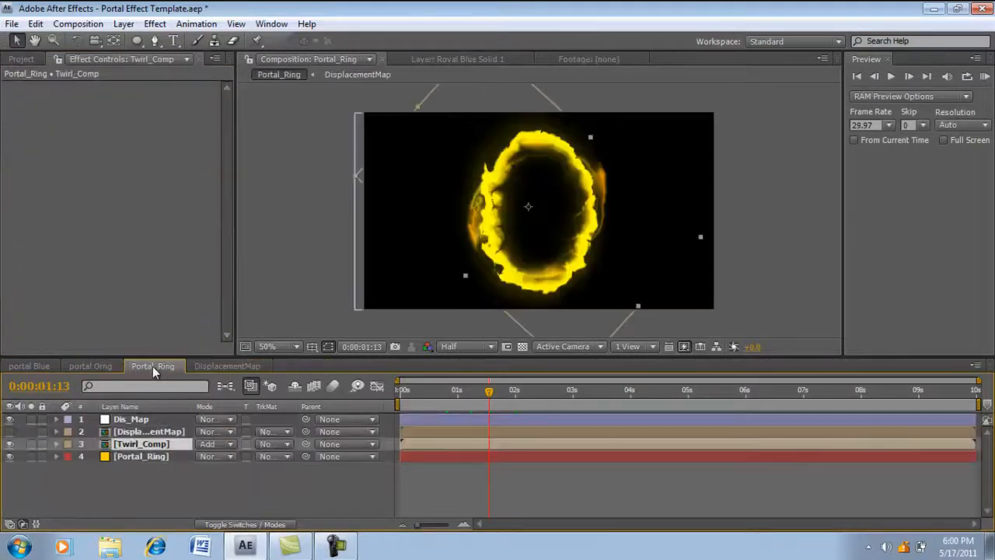